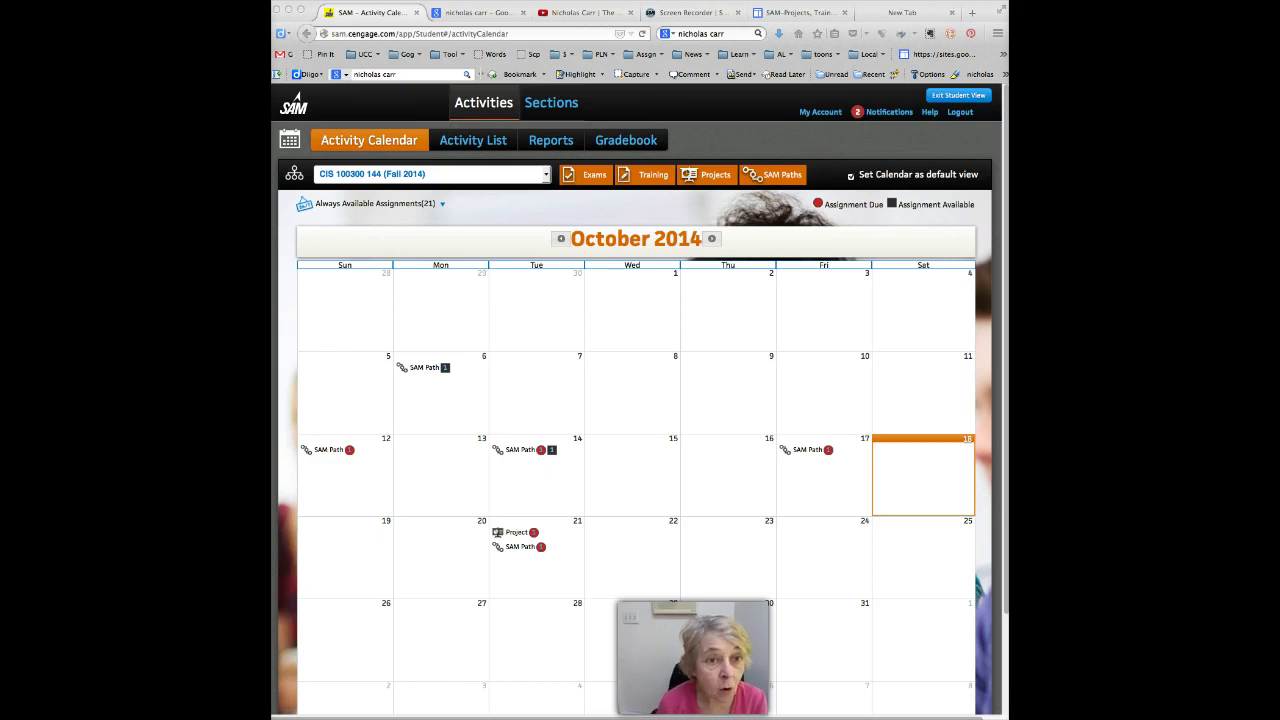
- Open the SAM-Projects, Training & Exams page and go to its Projects and E-portfolio section
click(770, 12)
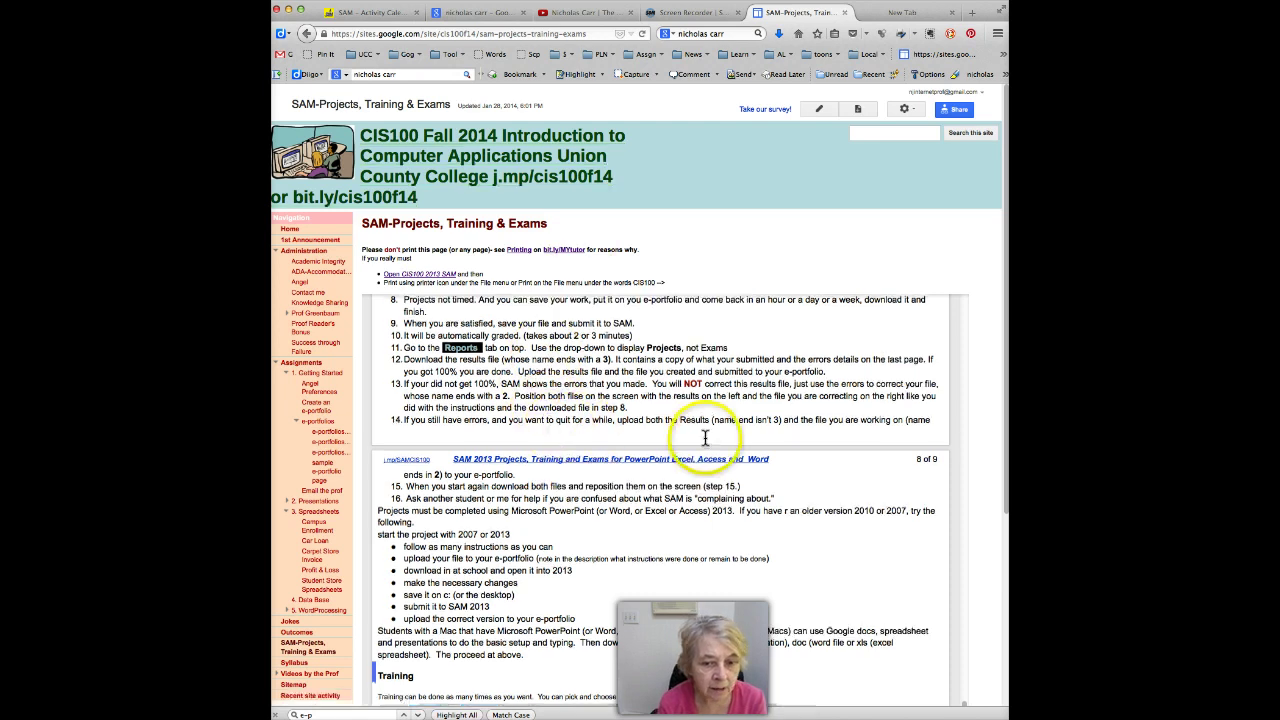
scroll(552, 428, up, 4)
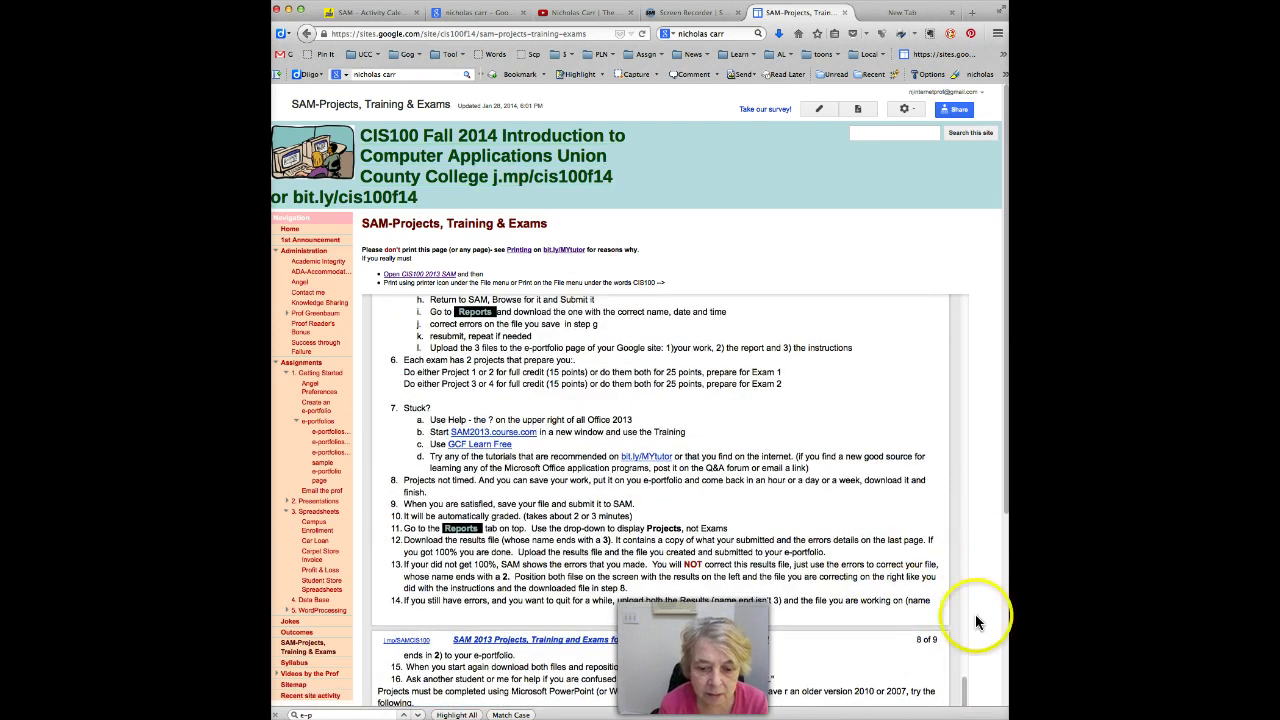
drag(962, 697, 970, 290)
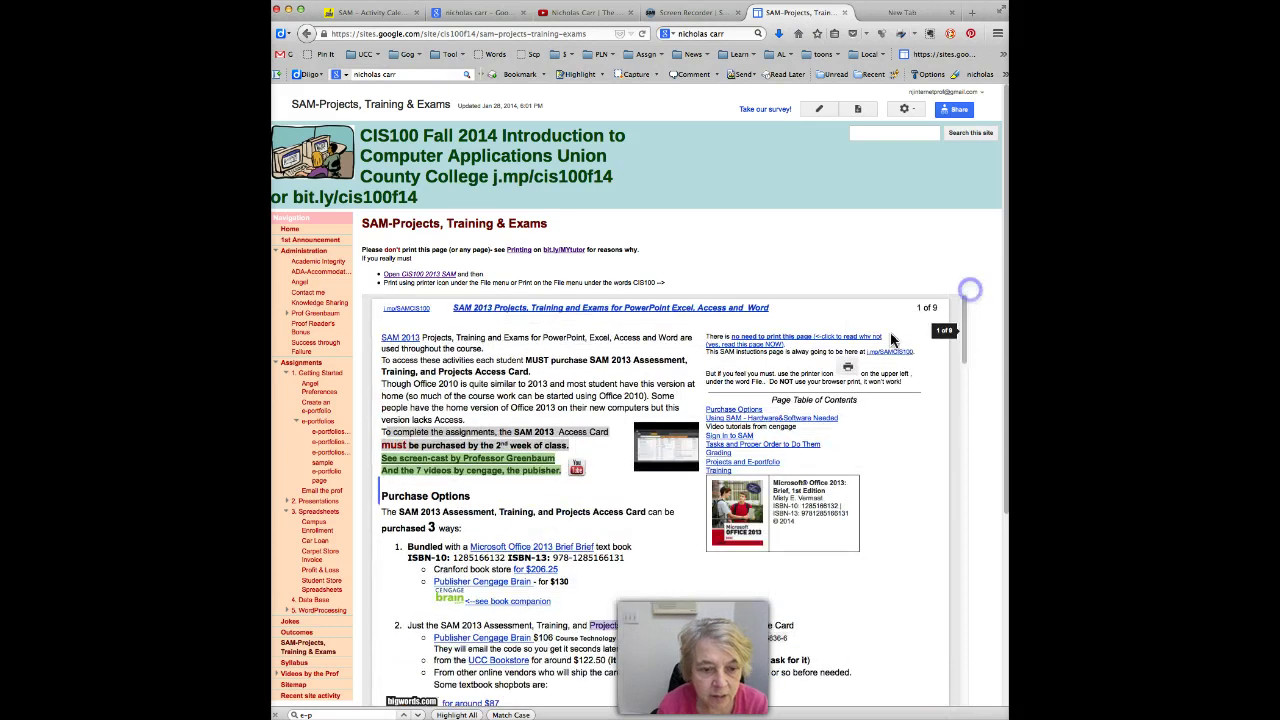
click(731, 463)
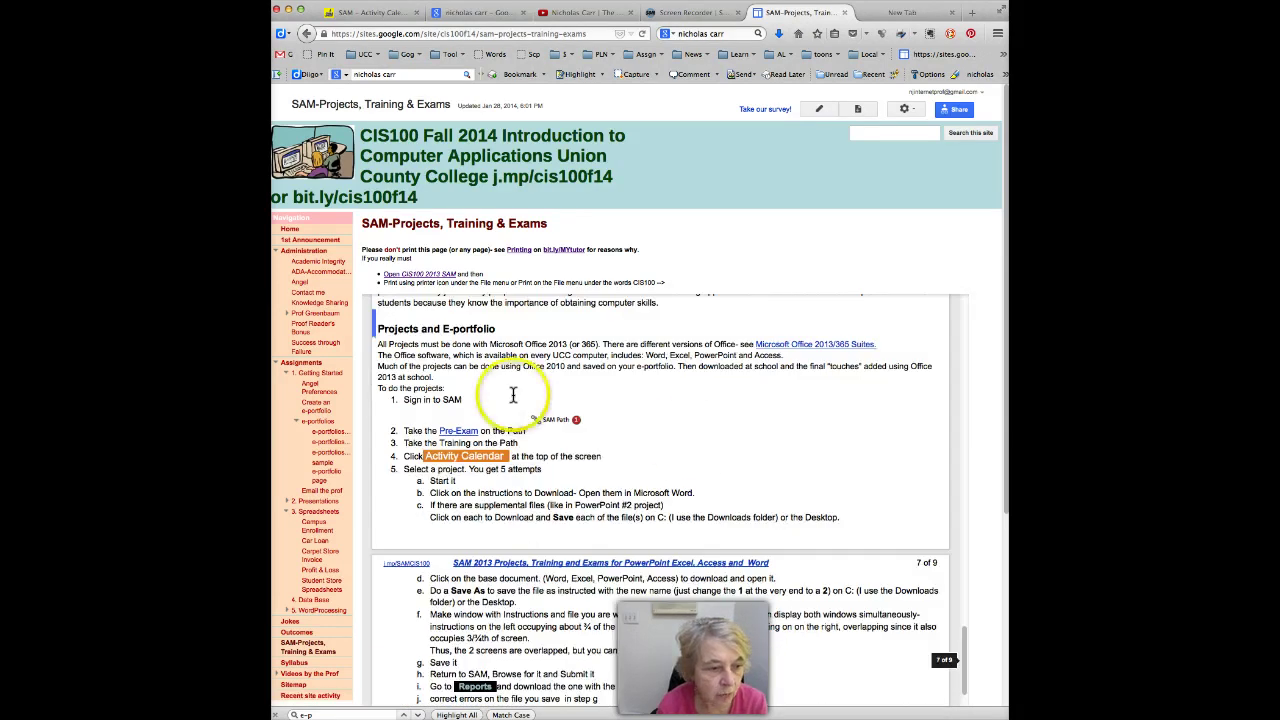
- Read through the numbered project instructions in the Projects and E-portfolio section, from signing in to correcting errors
scroll(450, 390, down, 2)
scroll(450, 390, down, 2)
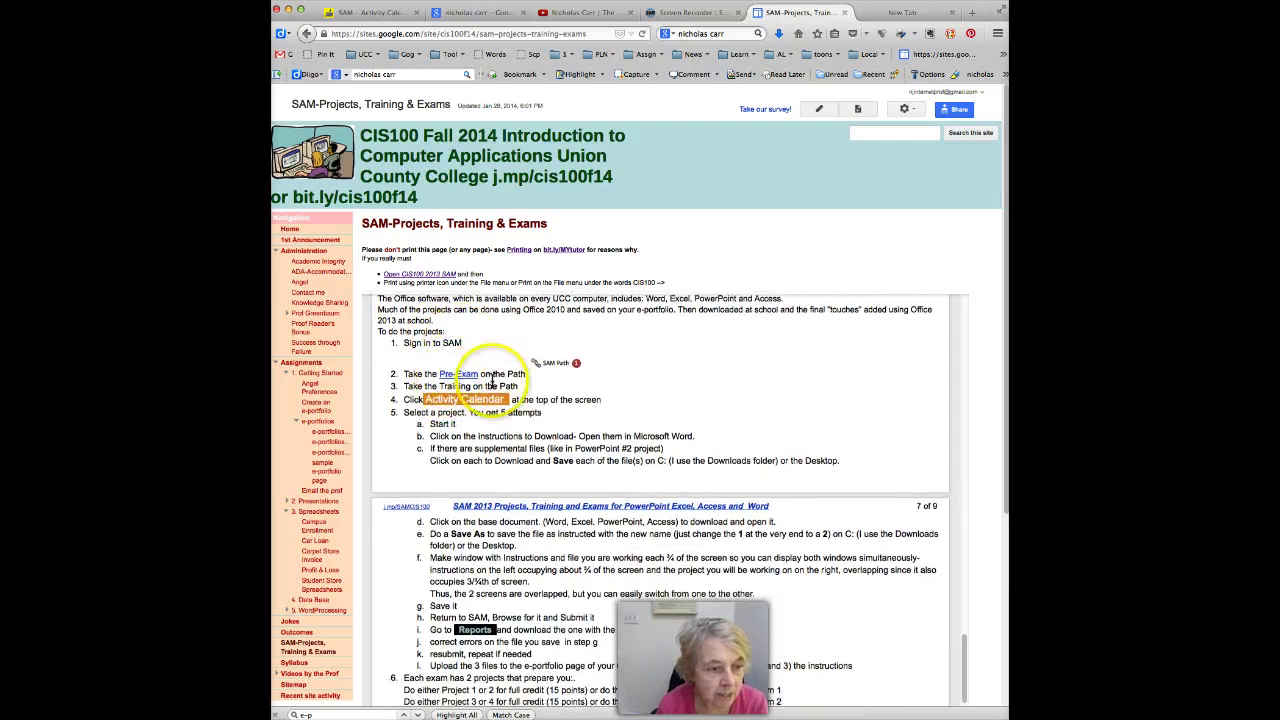
scroll(440, 360, up, 3)
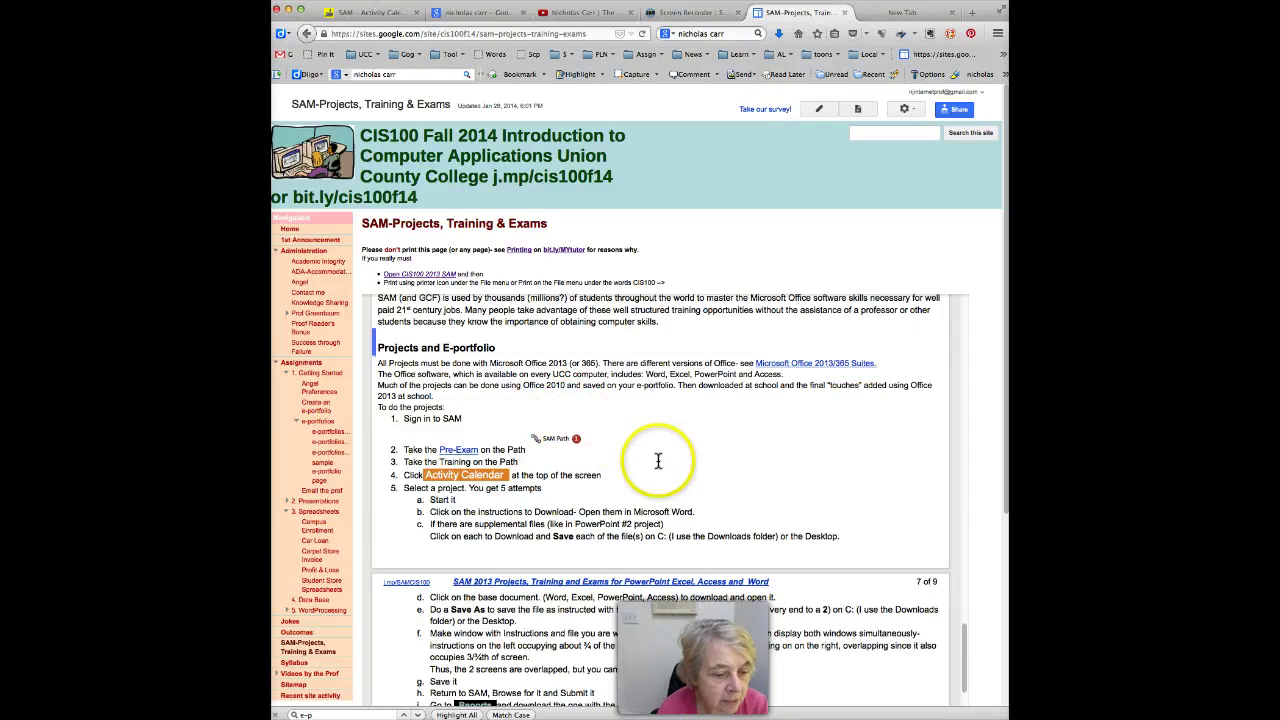
scroll(600, 445, down, 1)
scroll(466, 470, down, 2)
scroll(466, 515, down, 1)
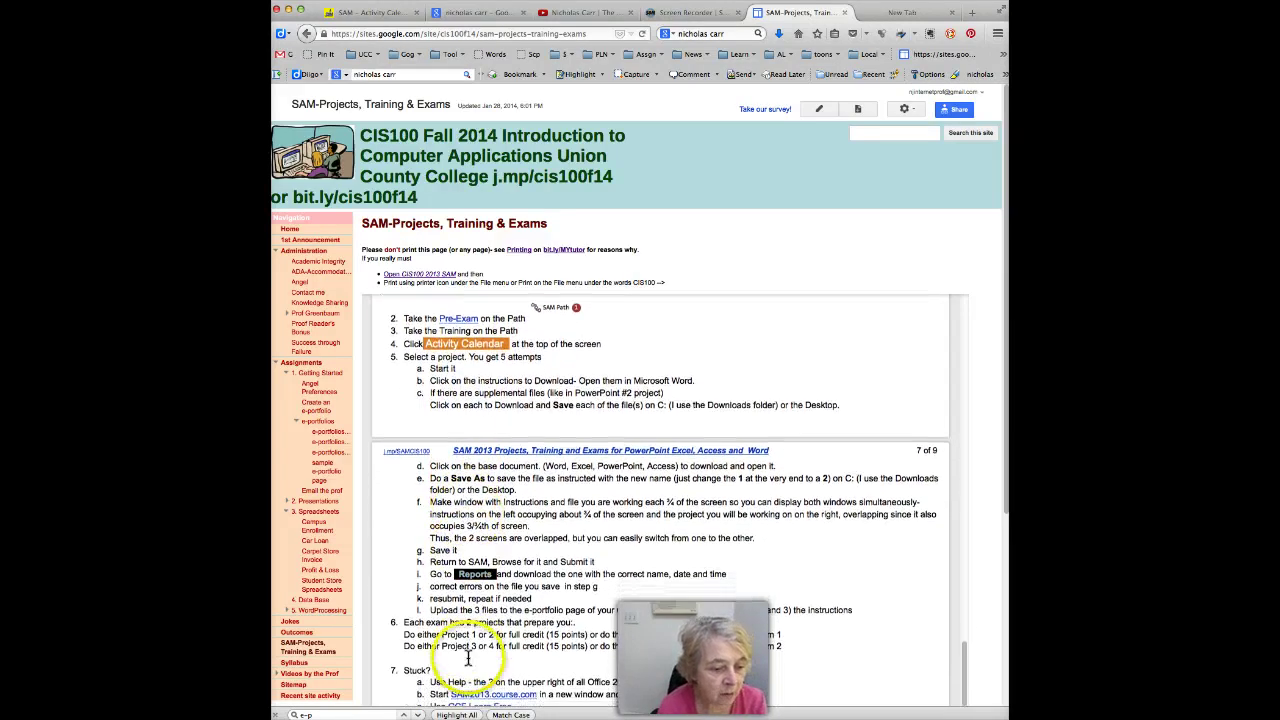
scroll(476, 552, down, 2)
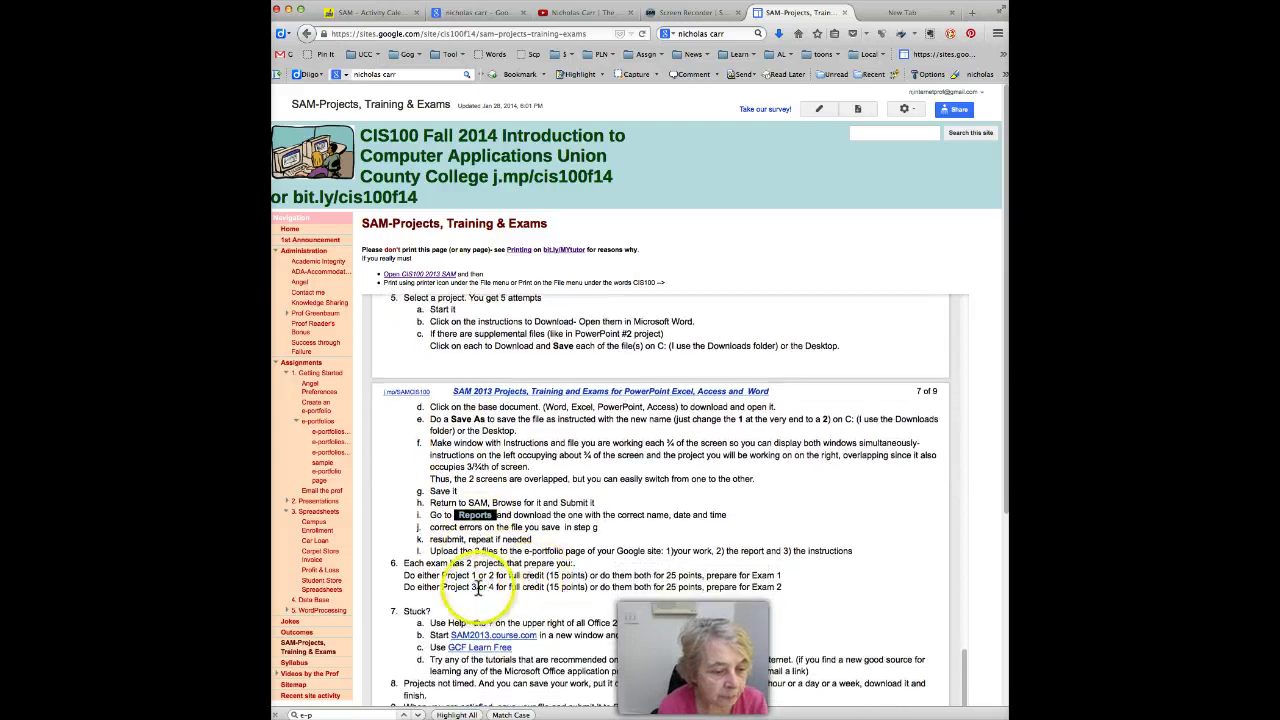
scroll(478, 570, down, 1)
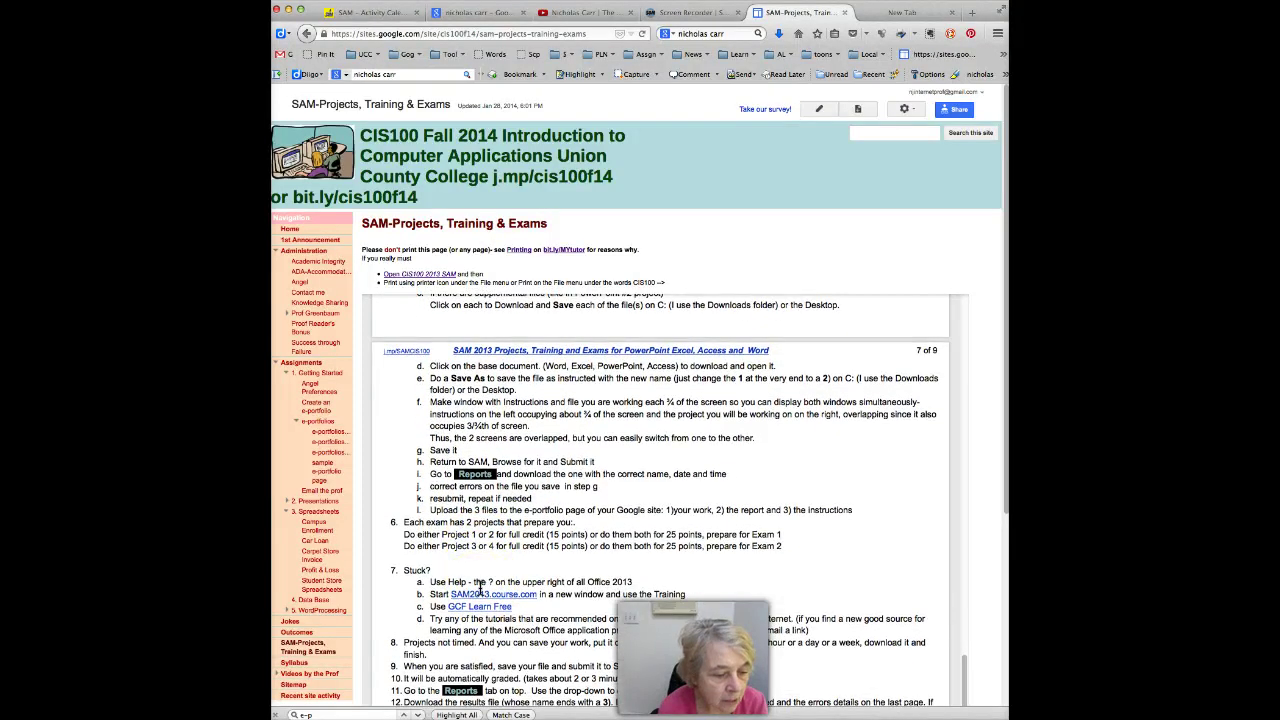
scroll(480, 588, down, 2)
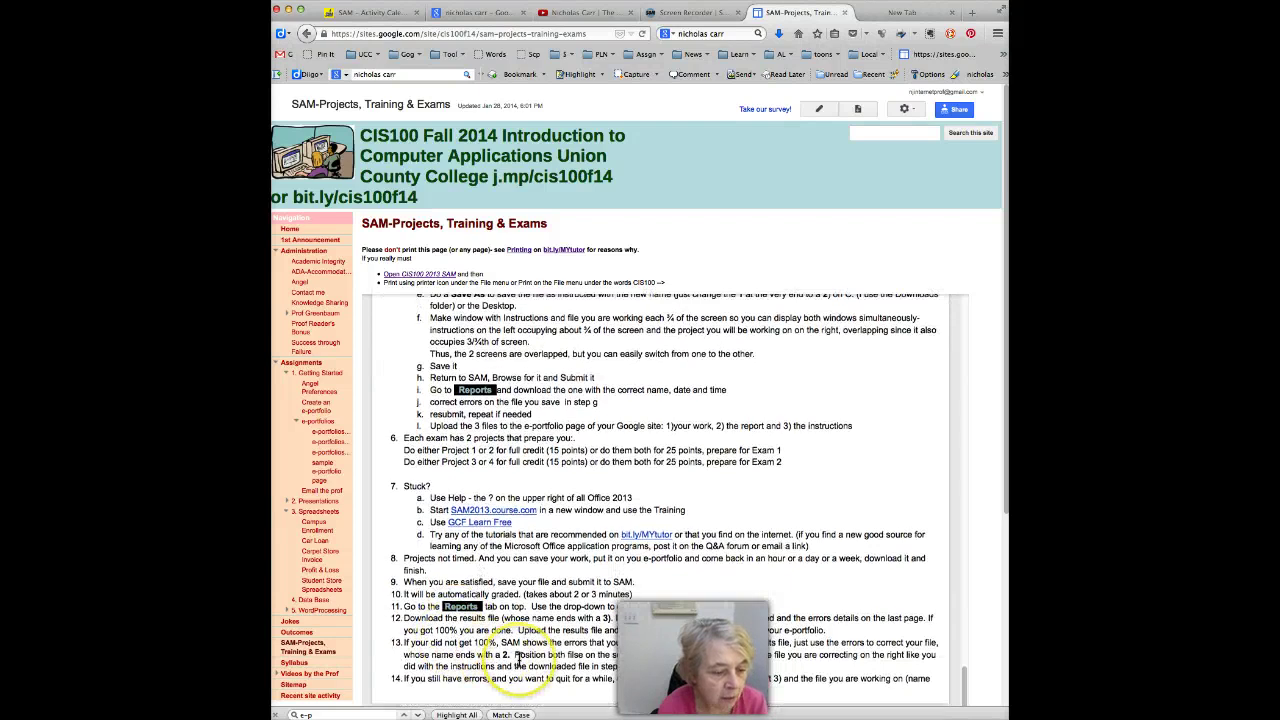
click(520, 638)
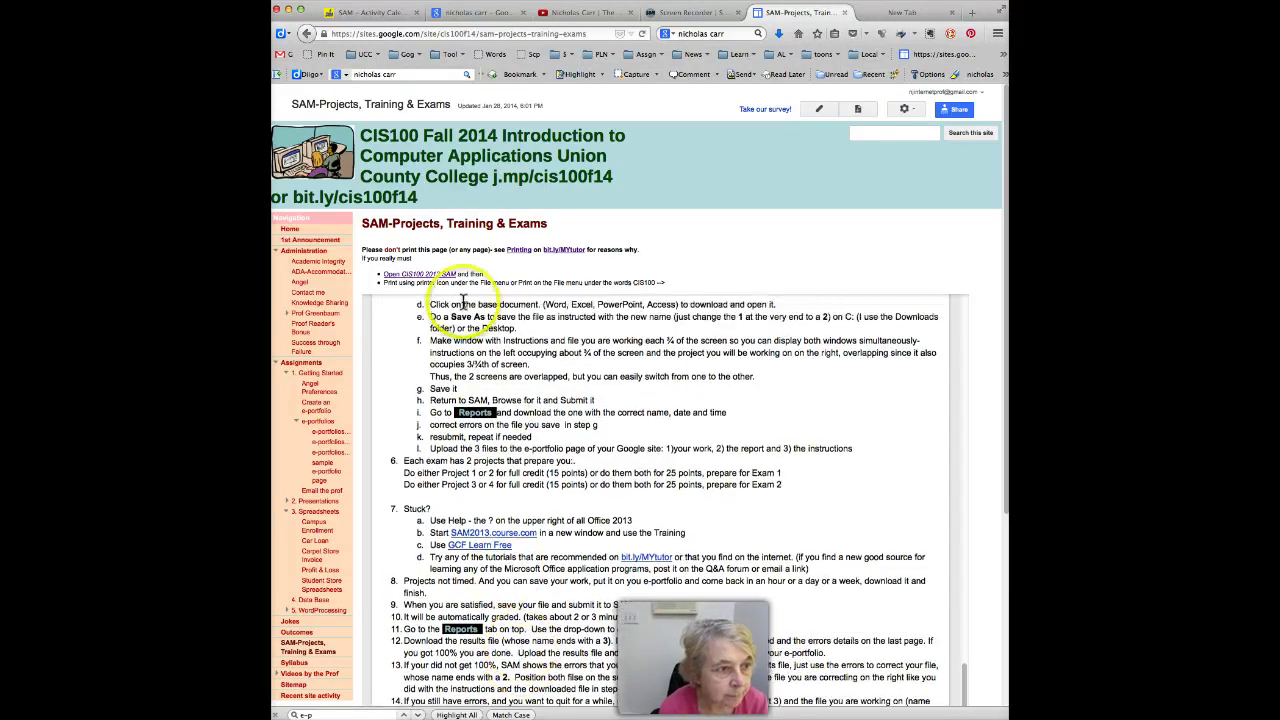
- Open the Excel 2a project due October 21 from the SAM activity calendar and download its instructions and start file
click(350, 14)
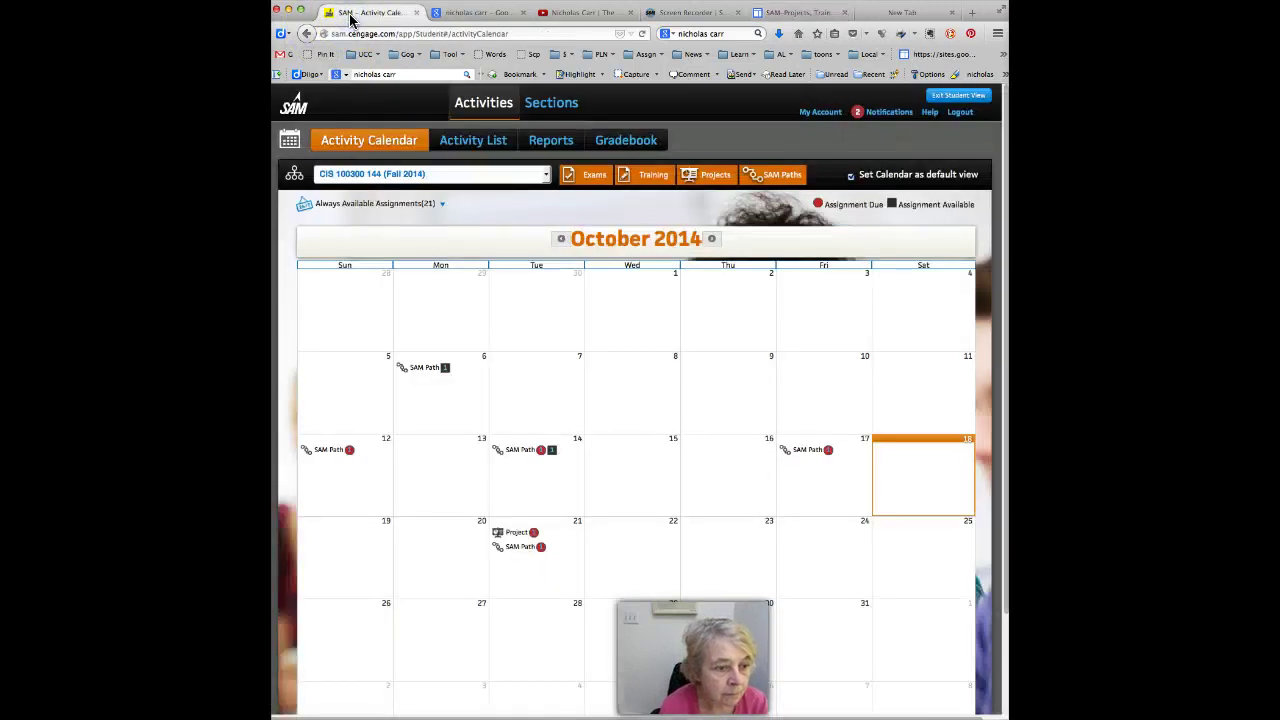
click(518, 540)
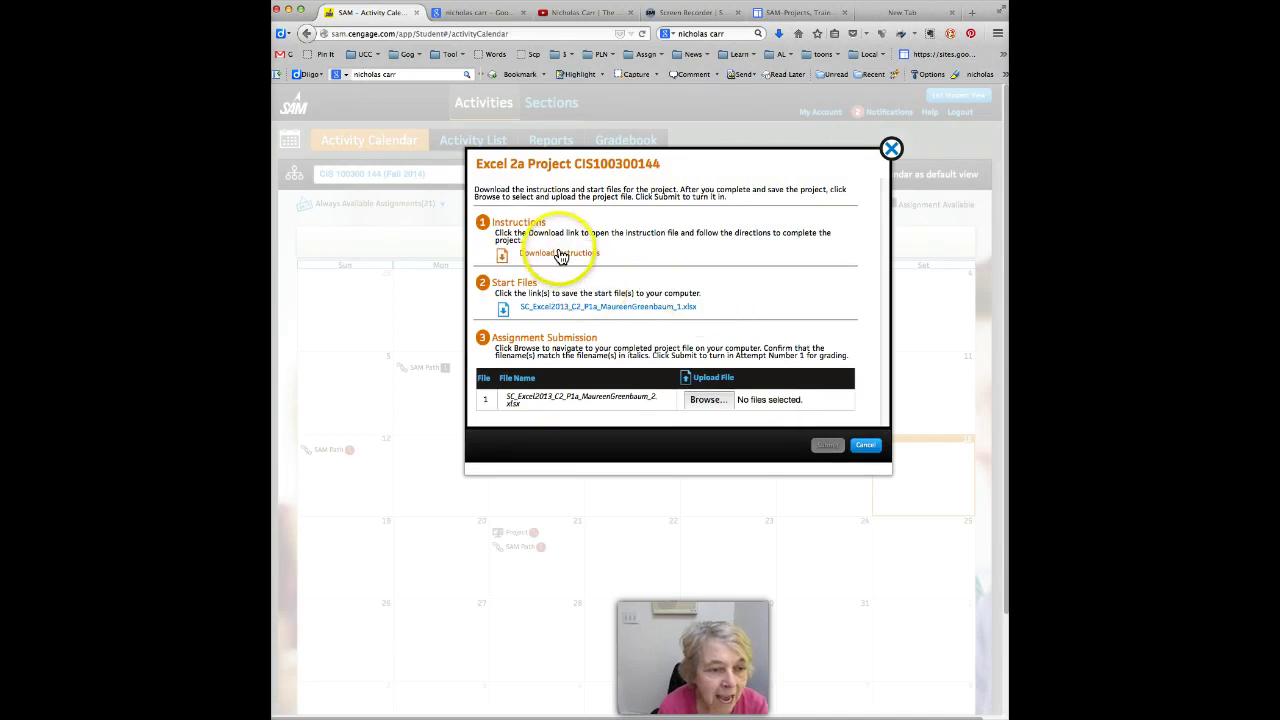
click(561, 257)
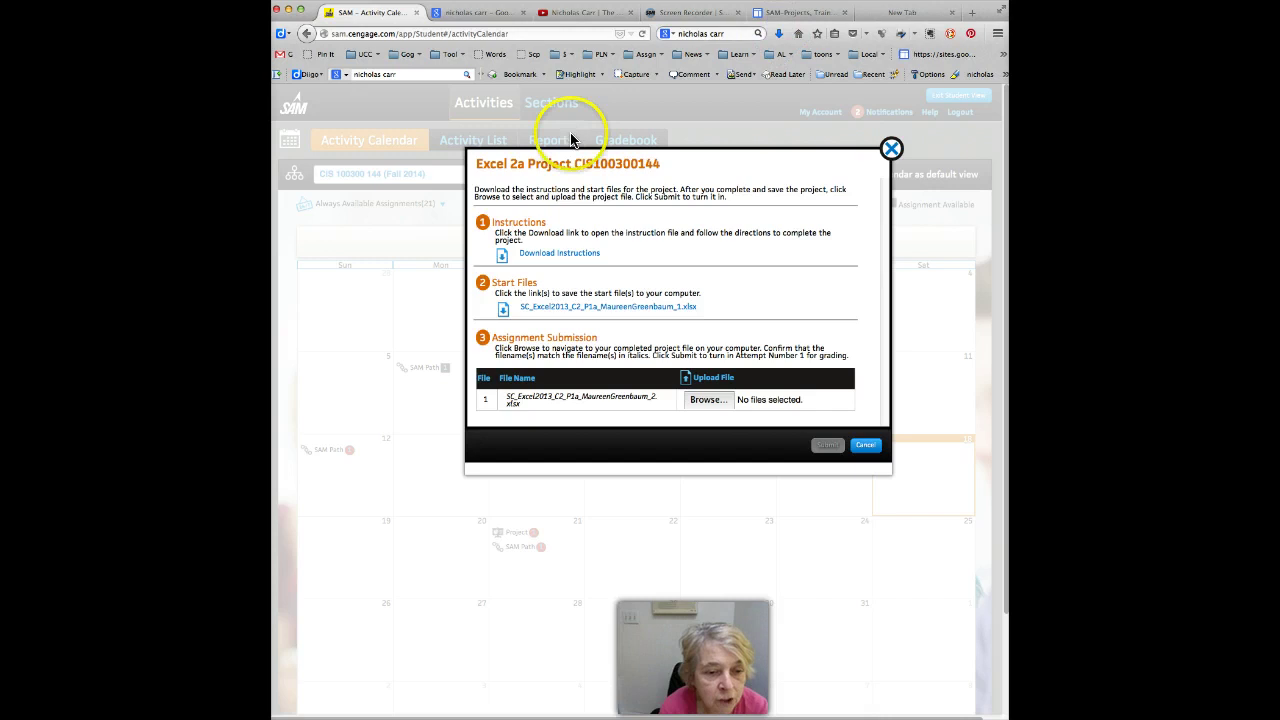
click(630, 316)
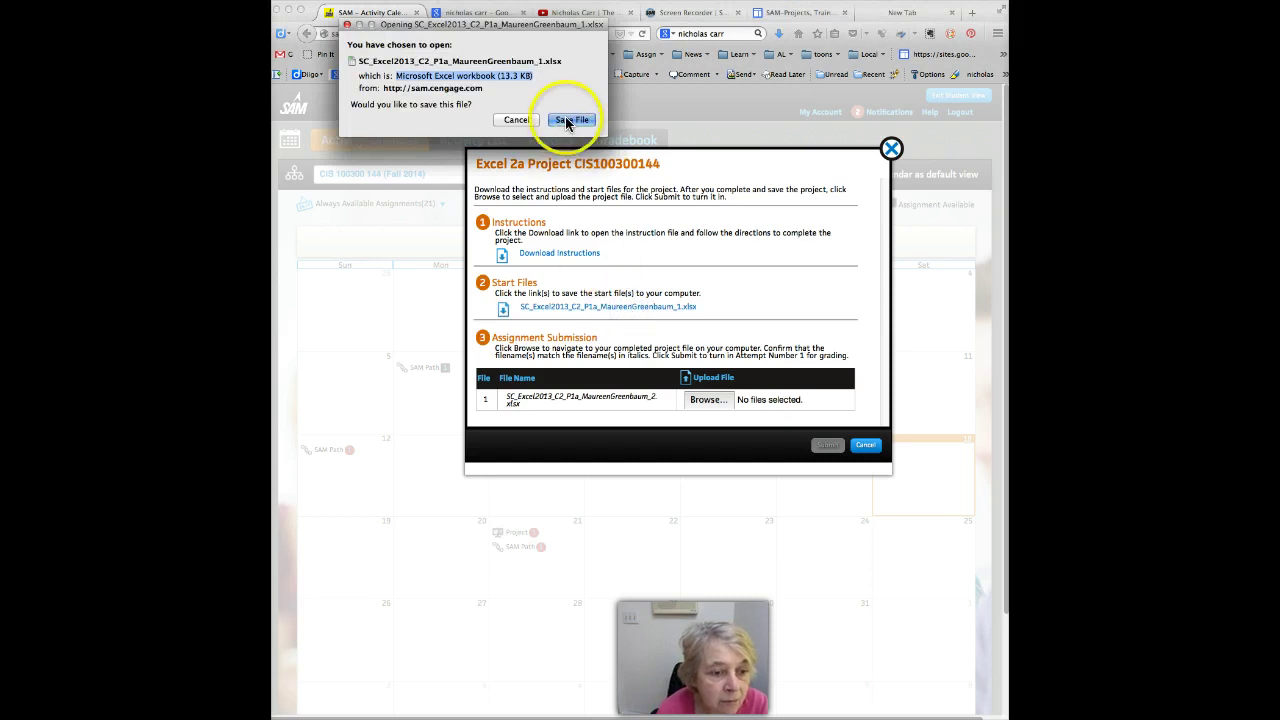
click(572, 121)
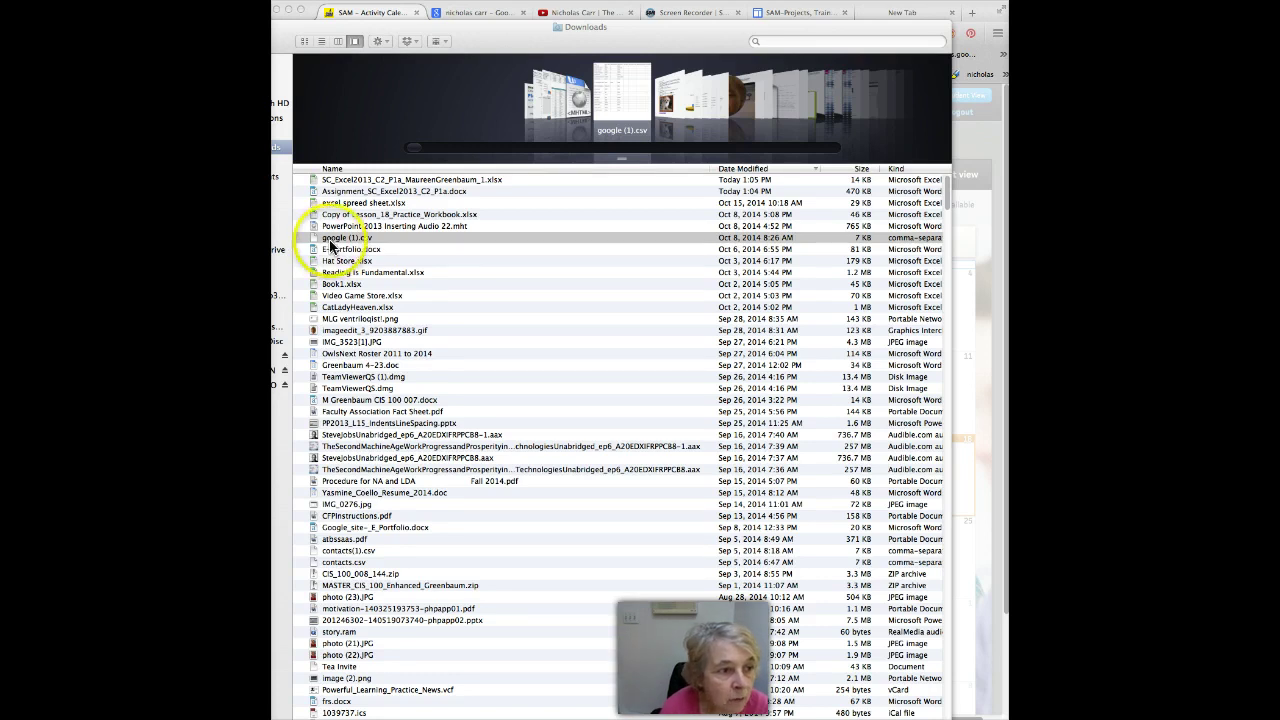
- Browse the Desktop folder's files in list view and return to the Downloads folder
click(400, 179)
key(super+shift+d)
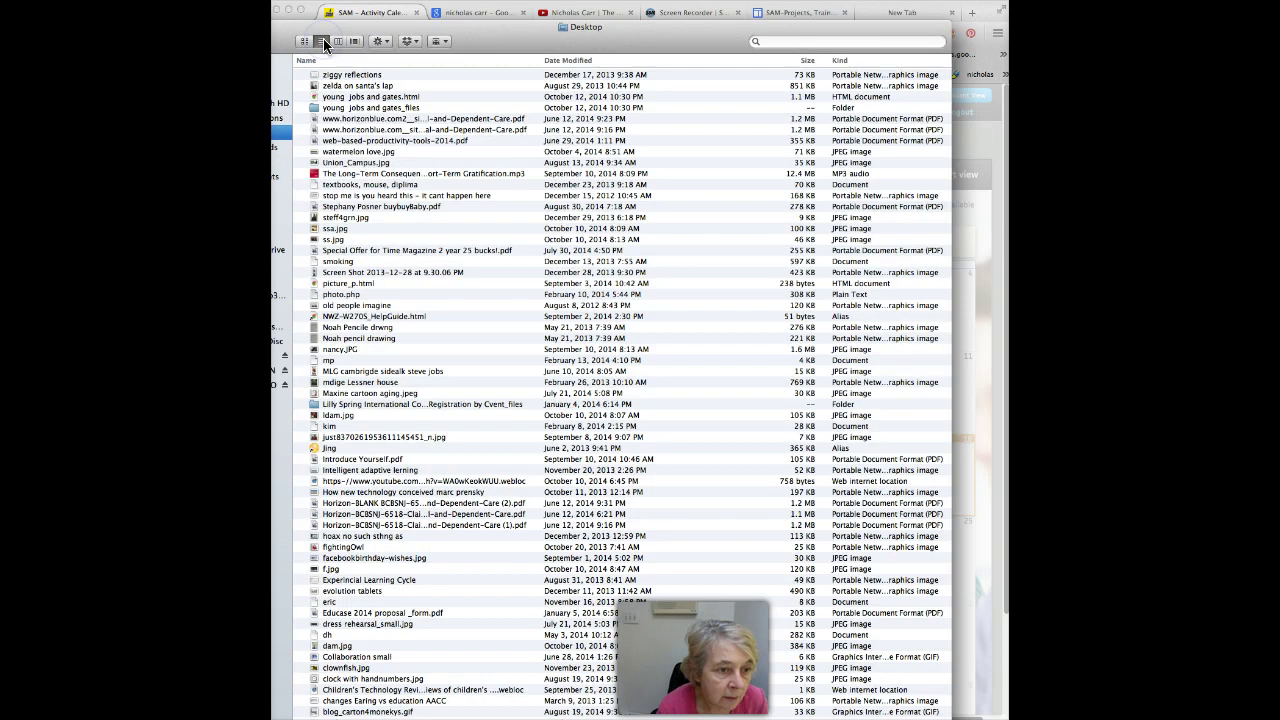
click(322, 41)
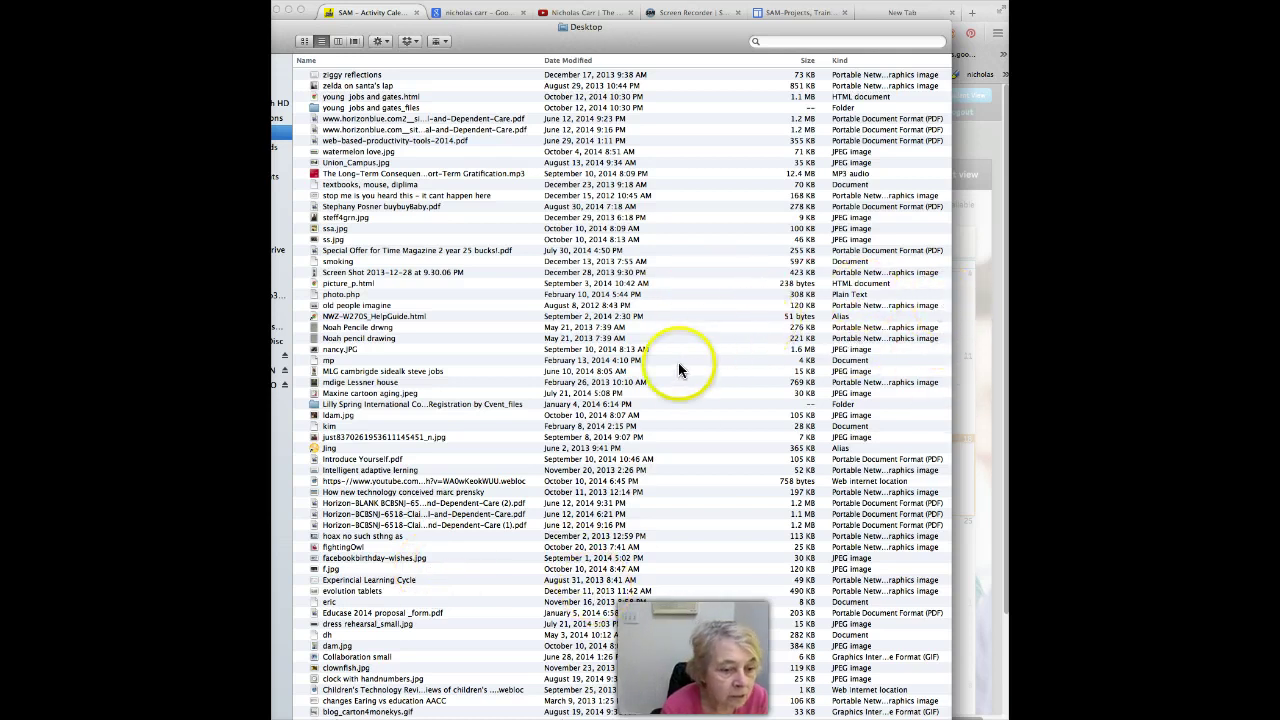
key(Down)
key(Down)
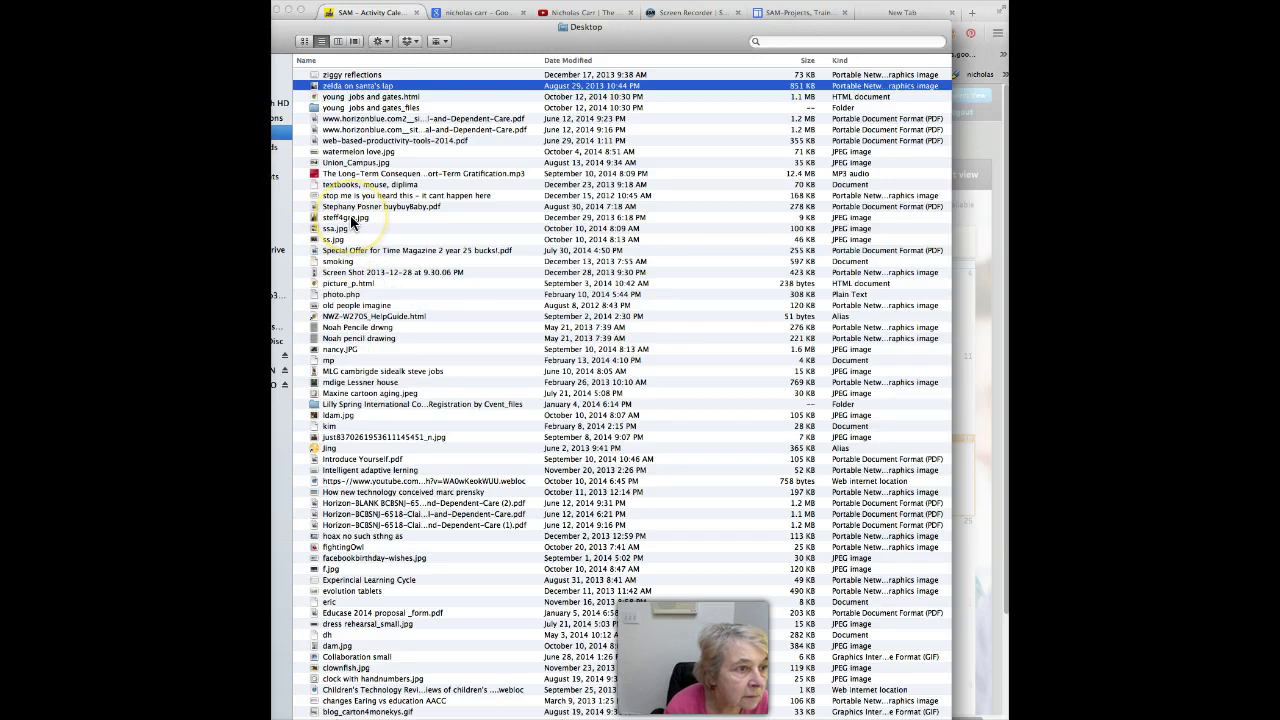
click(283, 147)
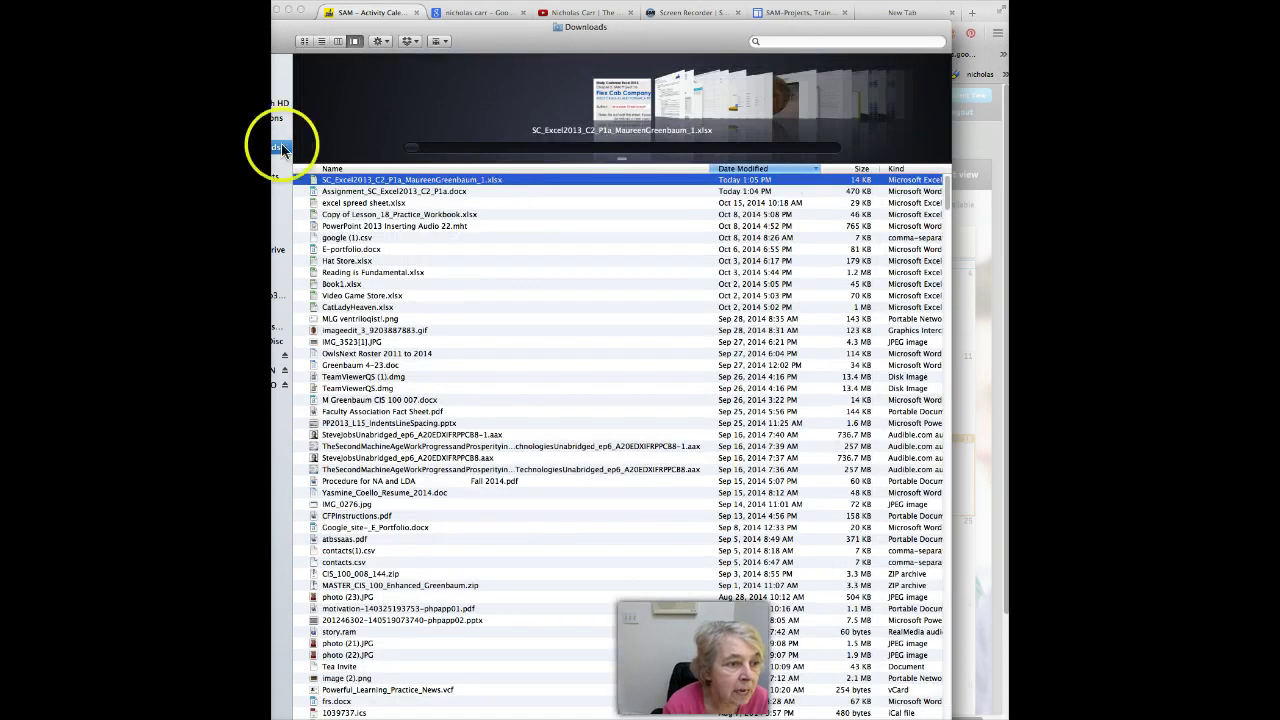
- Open the downloaded Excel start workbook and the Assignment_SC_Excel2013_C2_P1a.docx instructions from the Downloads folder
click(356, 183)
double_click(356, 183)
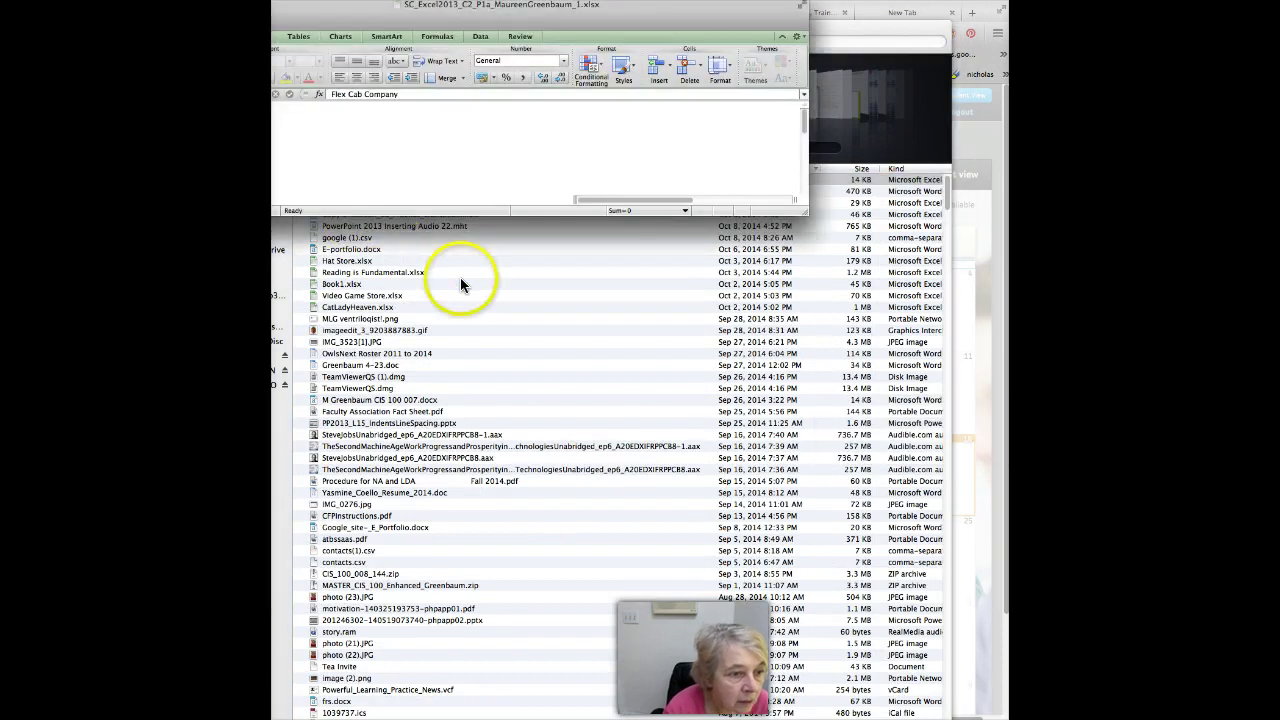
click(368, 195)
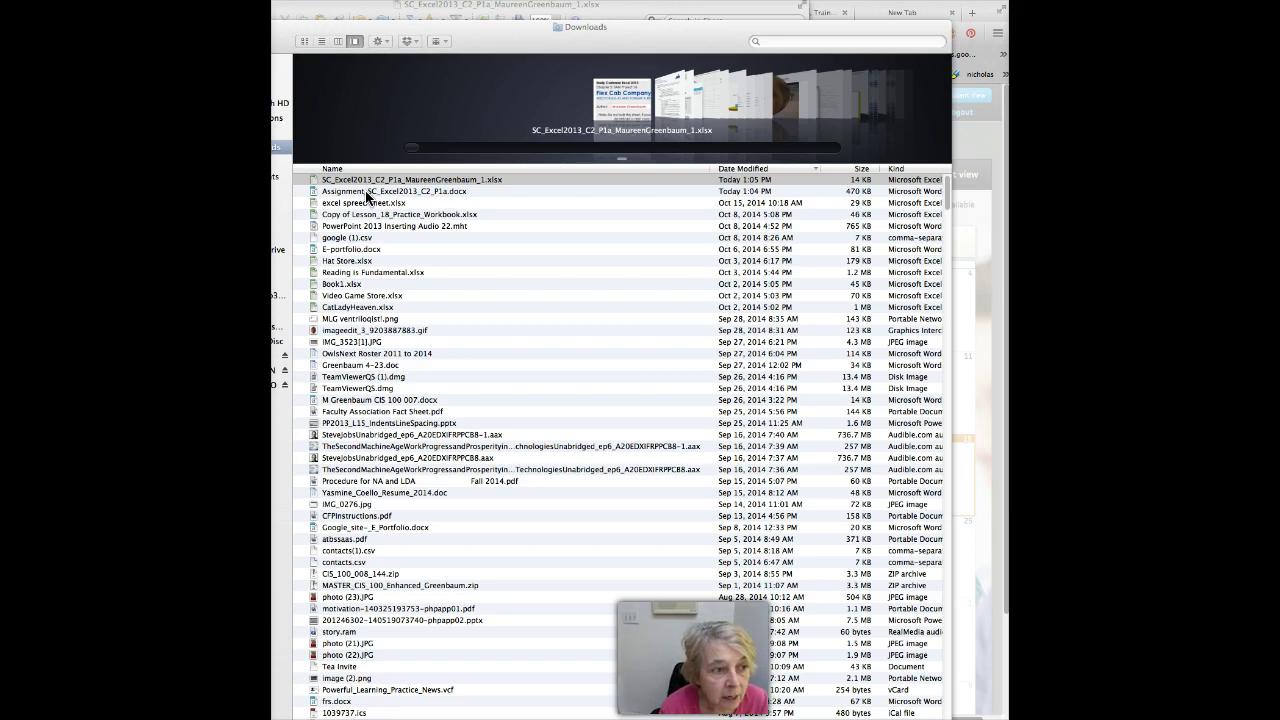
double_click(366, 192)
double_click(366, 192)
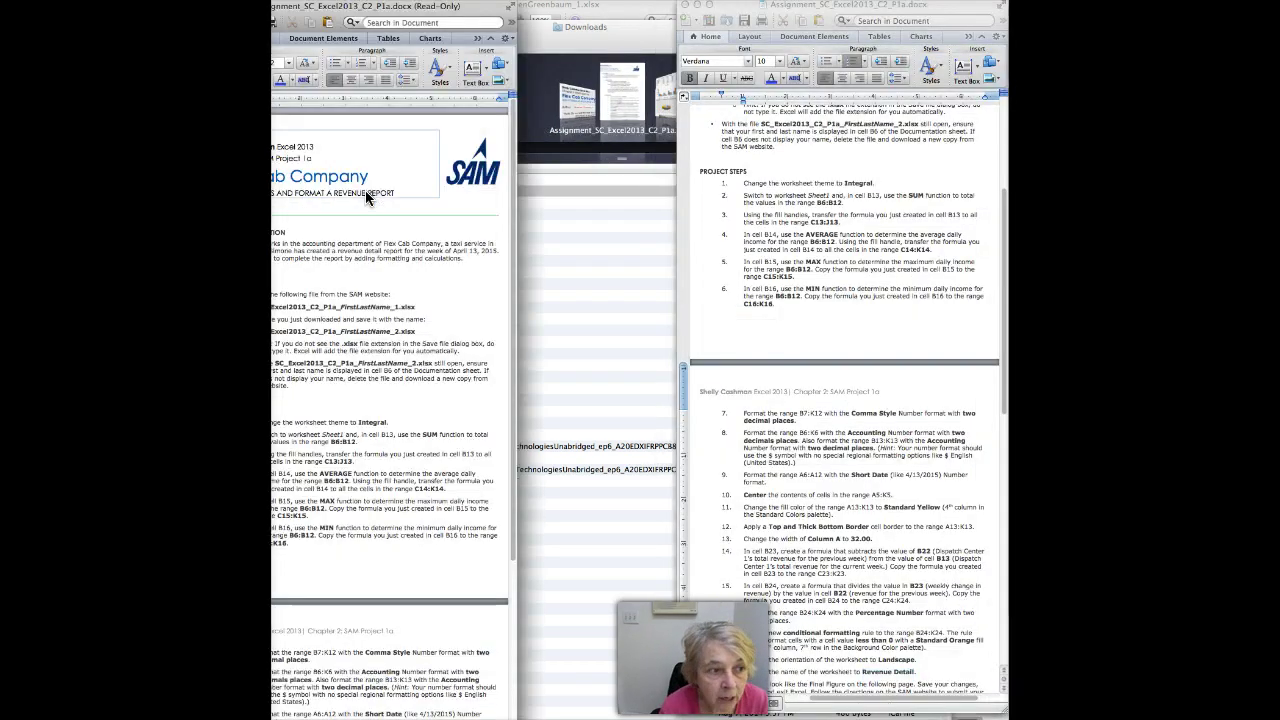
click(284, 248)
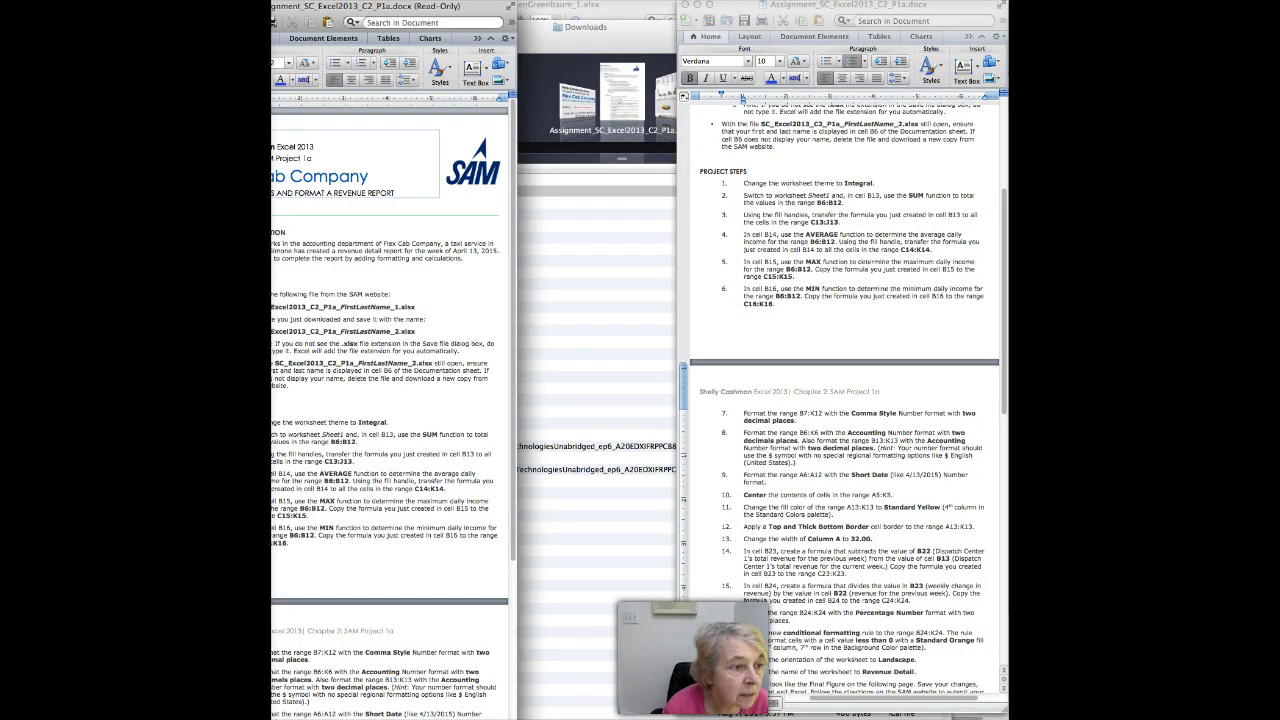
drag(252, 168, 356, 196)
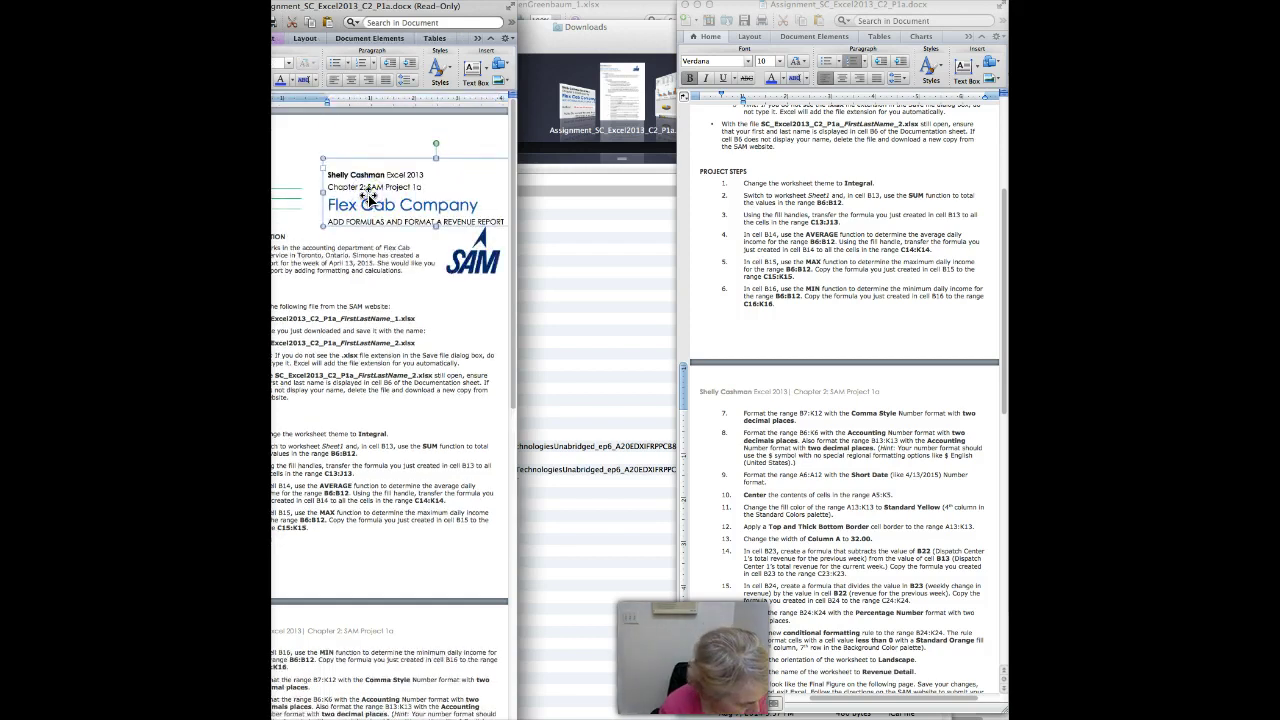
drag(370, 198, 264, 170)
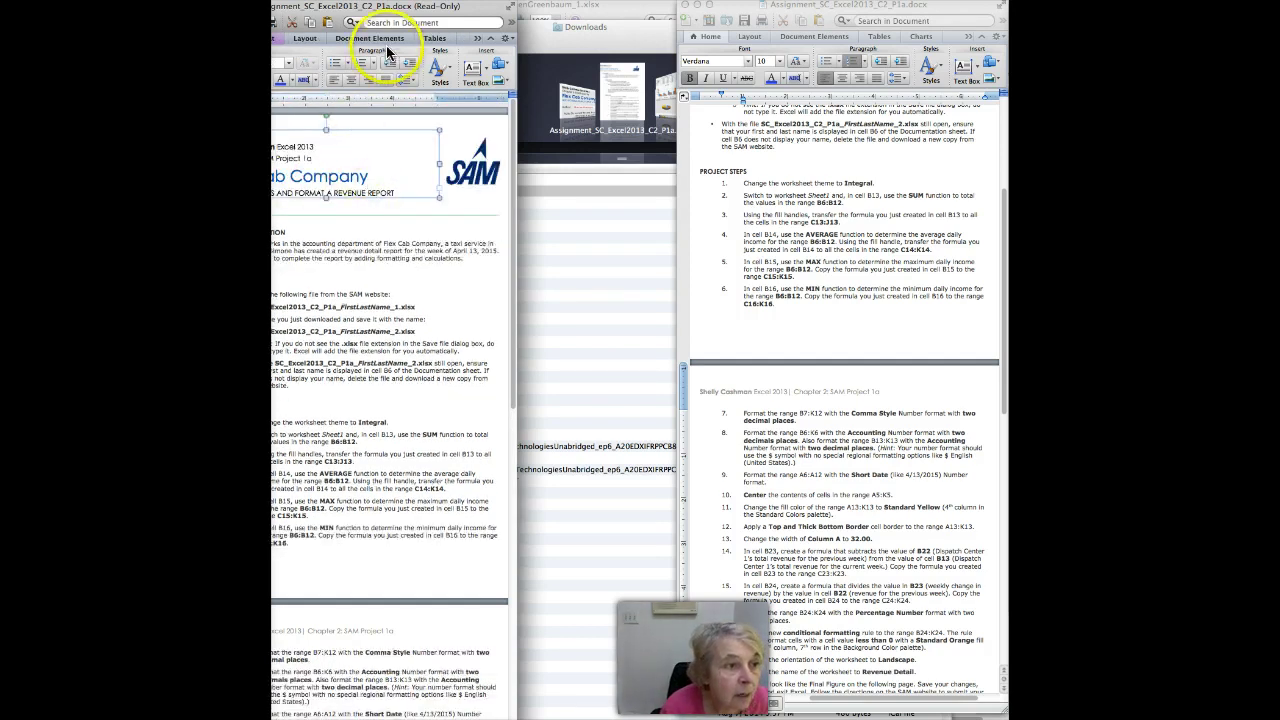
- Arrange the read-only instructions document beside the start workbook and enlarge the workbook window to full screen height
drag(352, 12, 855, 10)
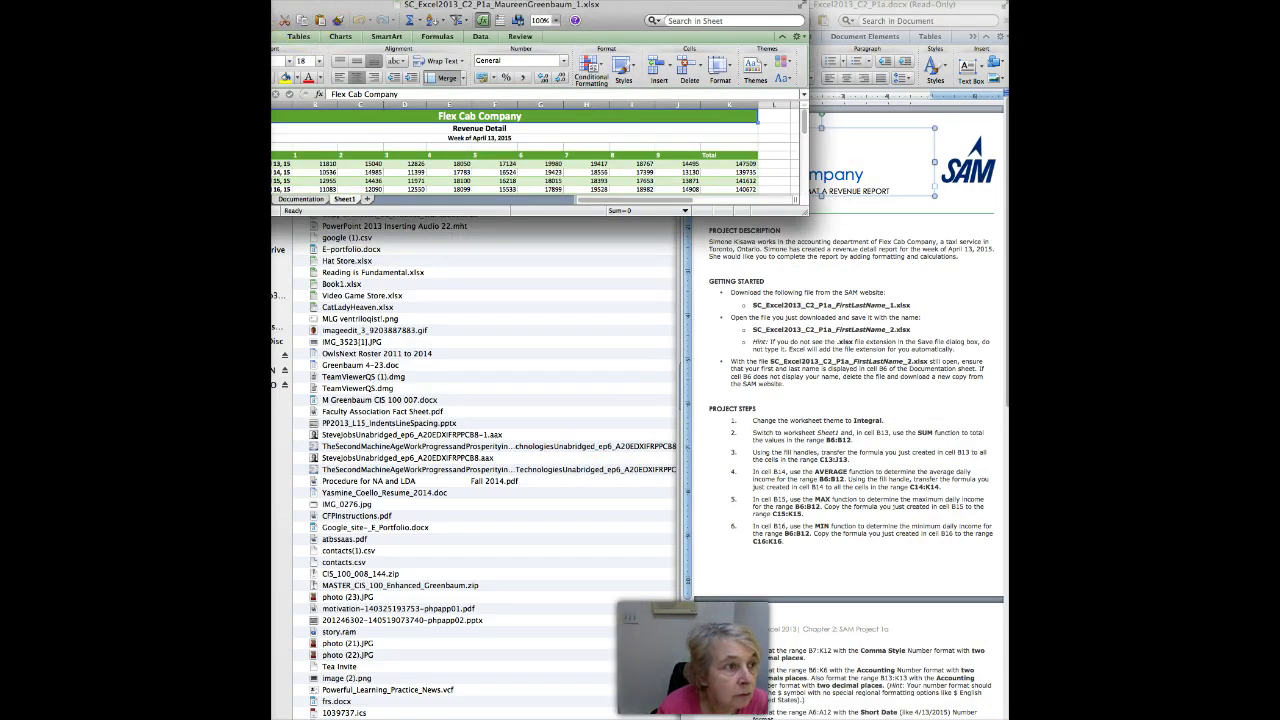
drag(282, 3, 367, 38)
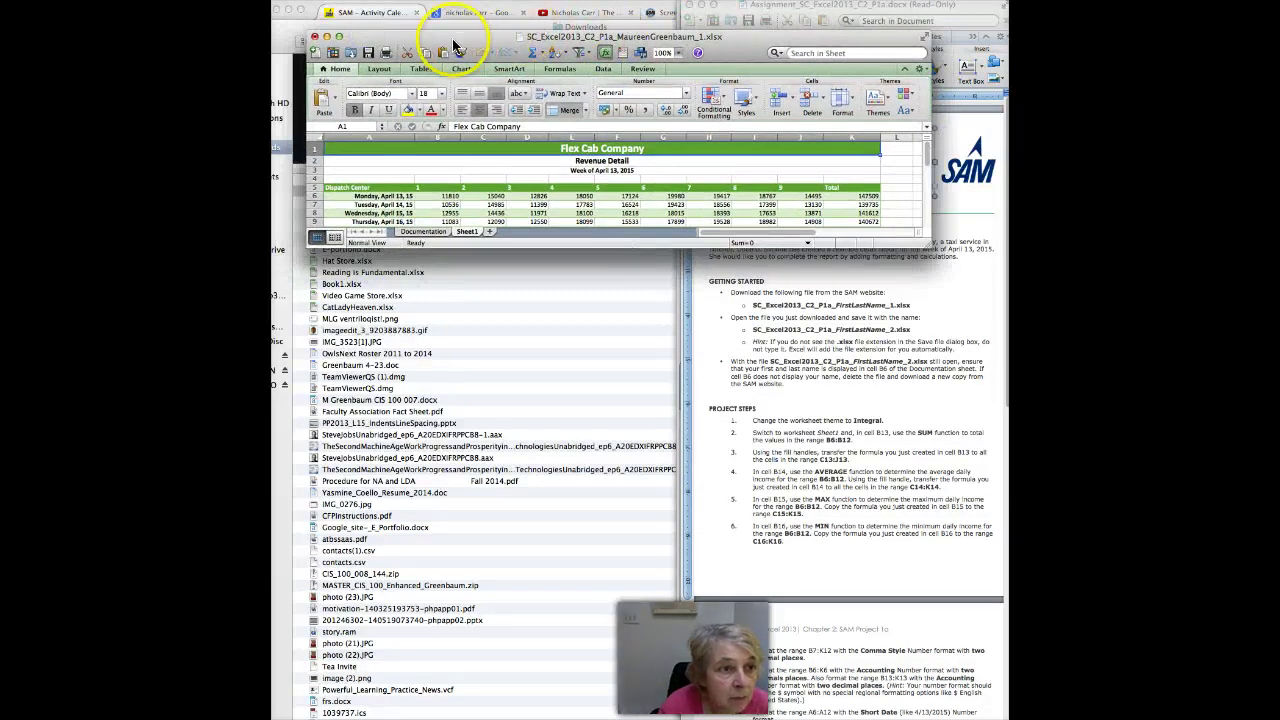
drag(450, 40, 413, 10)
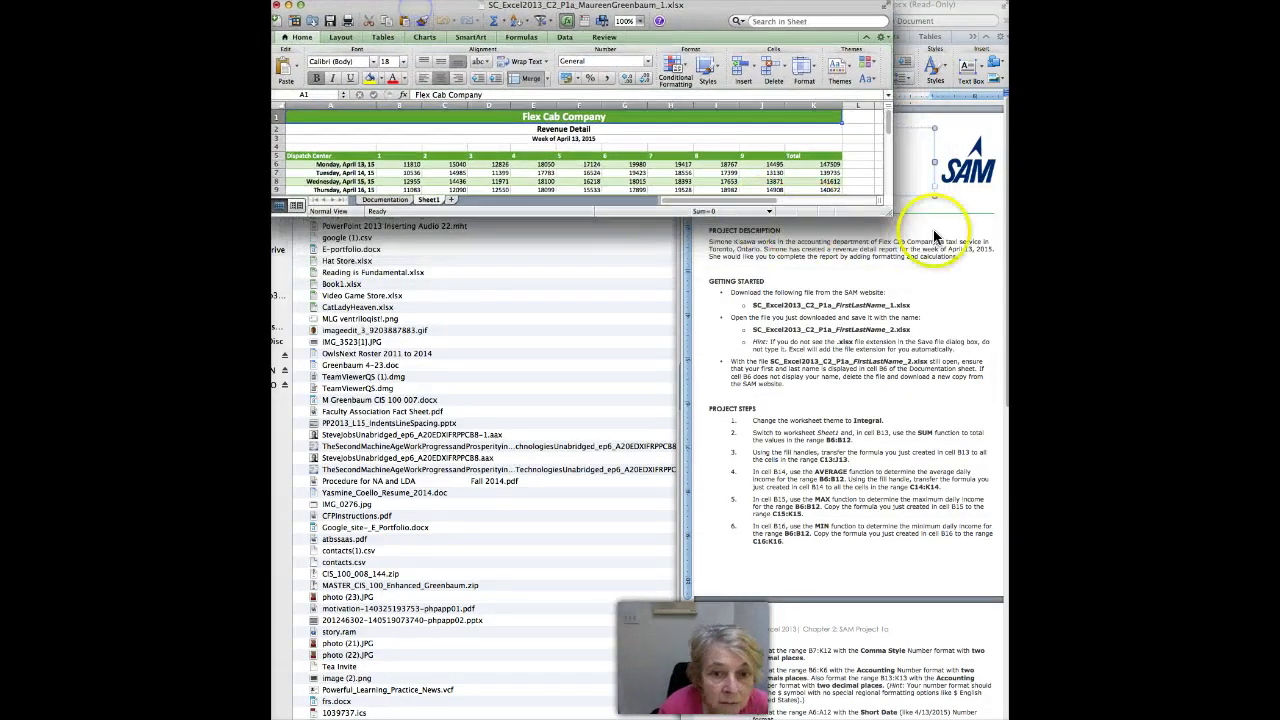
drag(888, 213, 806, 716)
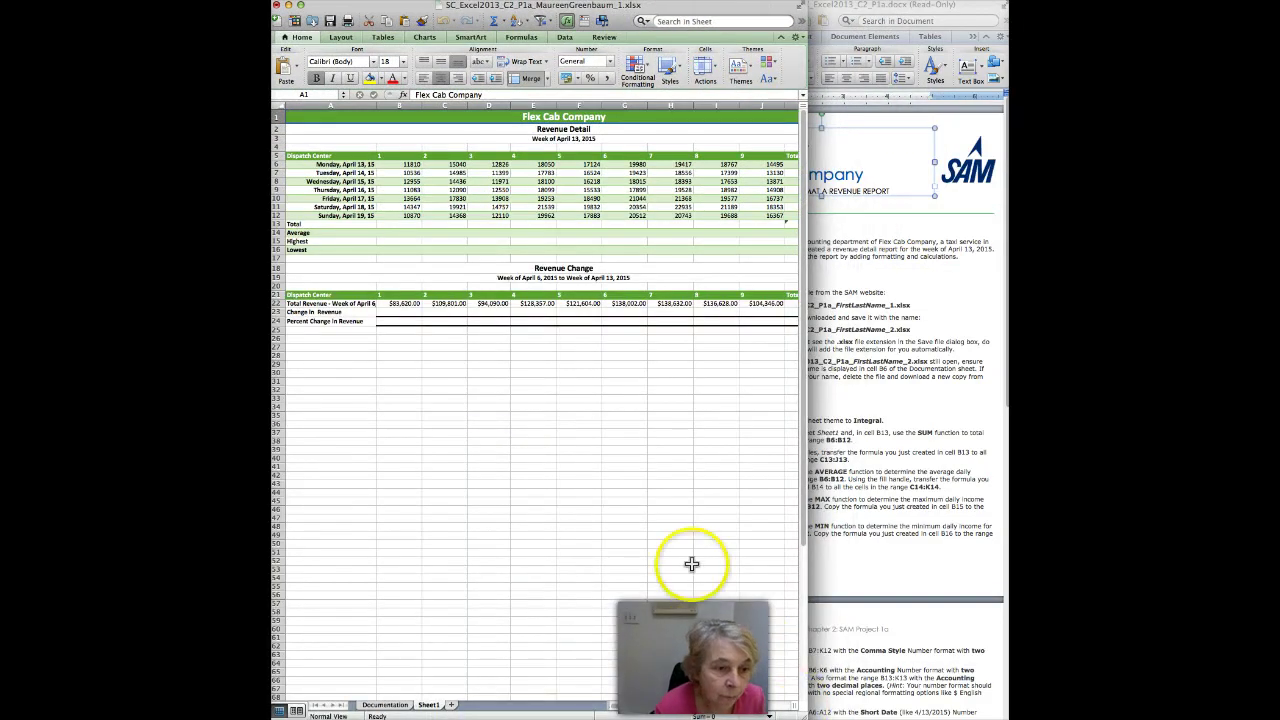
- Switch back and forth between the overlapping workbook and instructions windows, leaving the instructions document in front
click(915, 415)
click(500, 380)
click(922, 418)
click(503, 418)
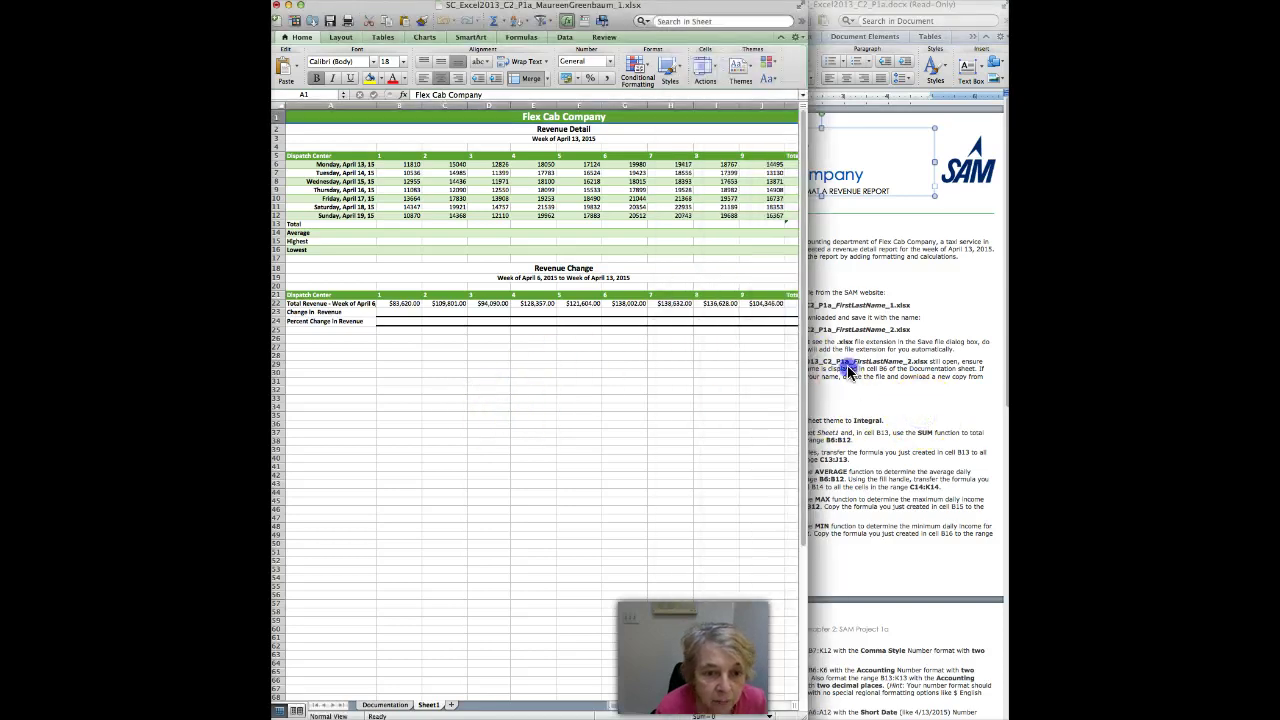
click(848, 370)
click(586, 386)
click(873, 387)
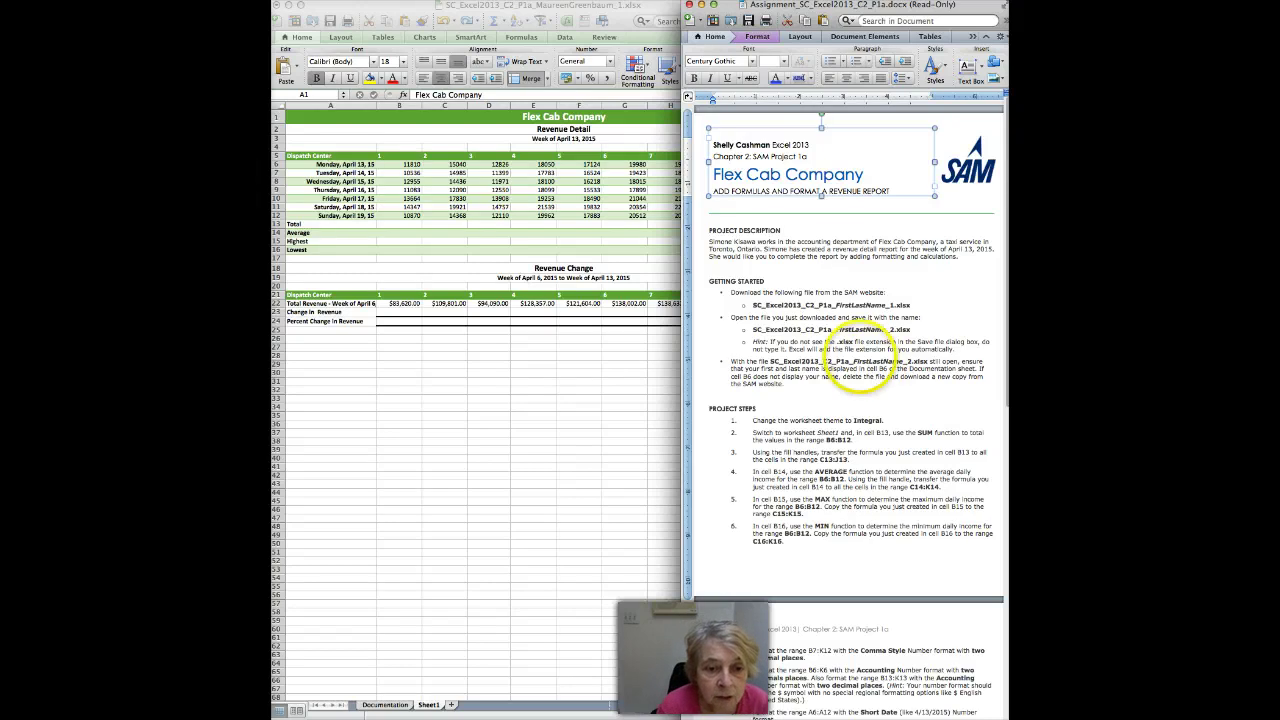
click(765, 170)
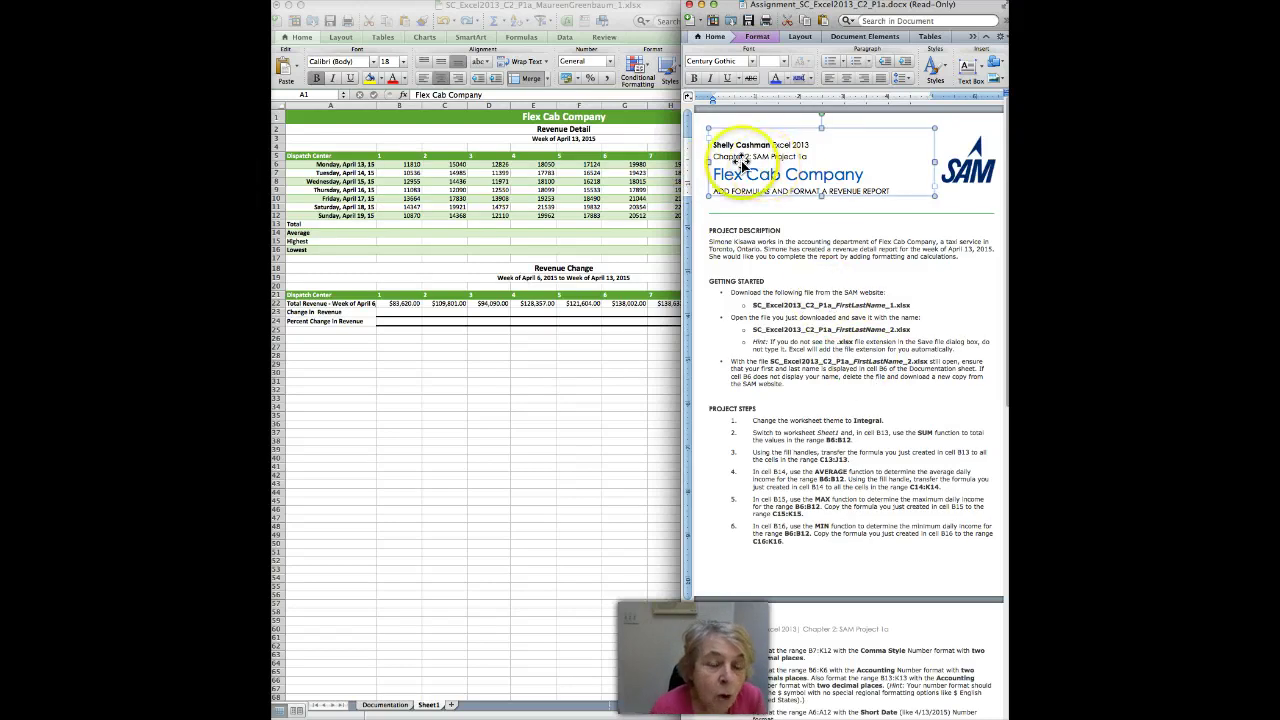
click(732, 409)
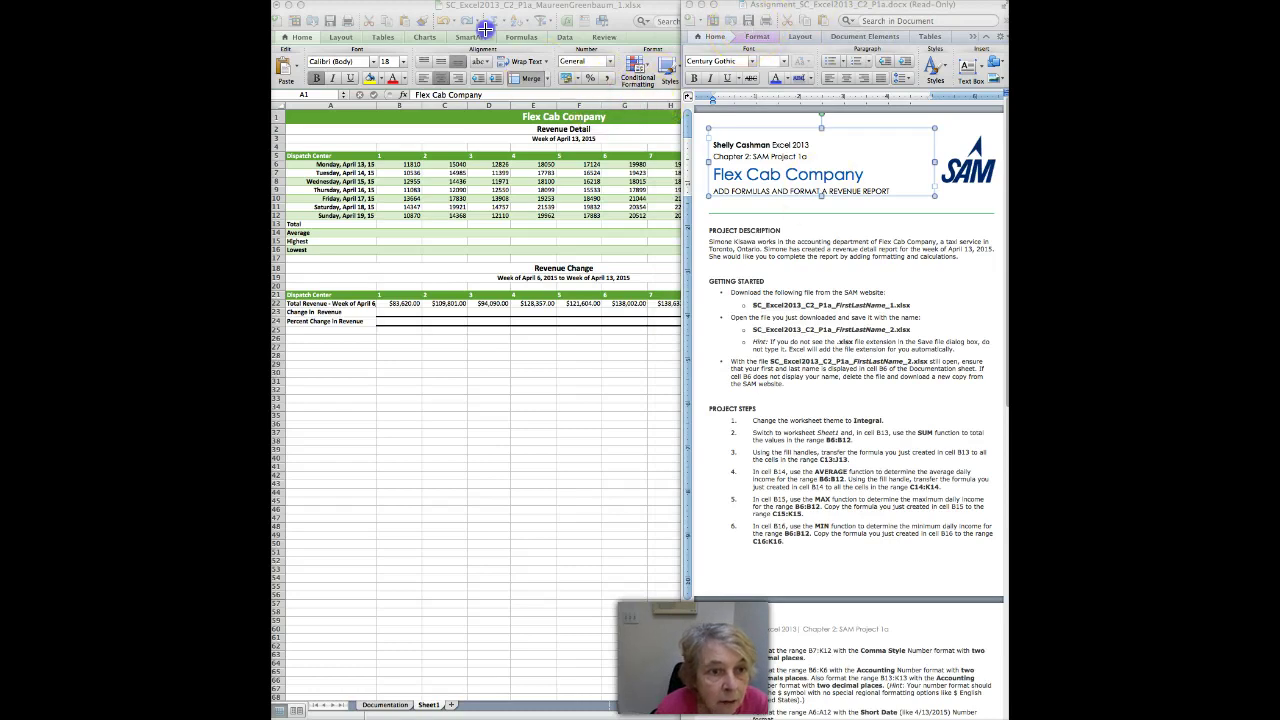
mouse_move(483, 32)
mouse_down()
mouse_move(764, 86)
mouse_move(912, 62)
mouse_move(527, 38)
mouse_up()
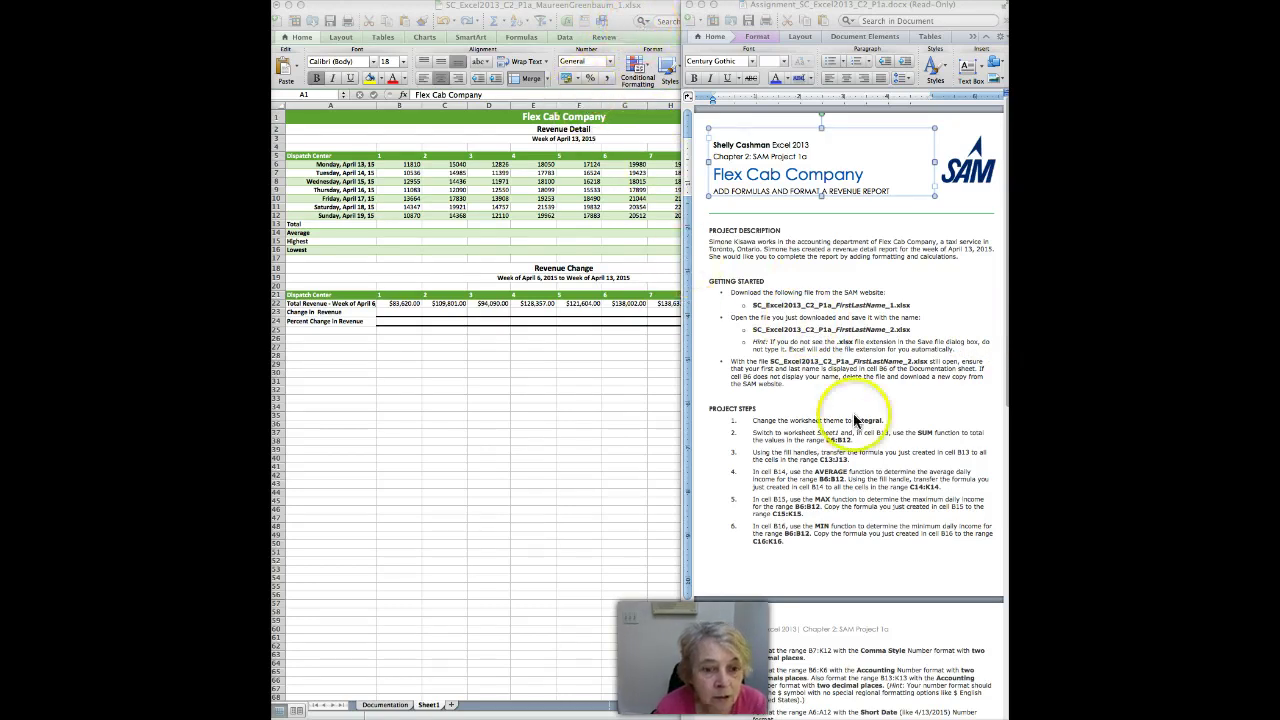
- Save the start workbook under a new name ending in _2.xlsx in the Downloads folder, using the Excel Workbook (.xlsx) format
double_click(622, 6)
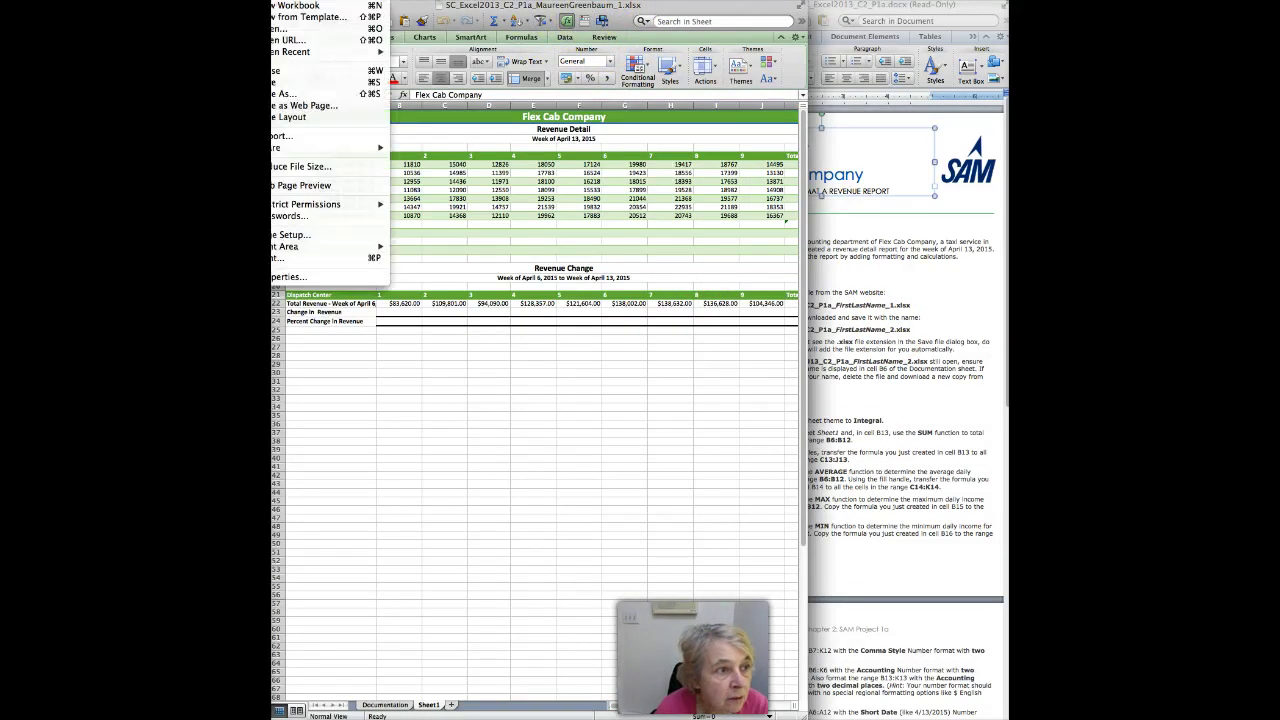
click(310, 94)
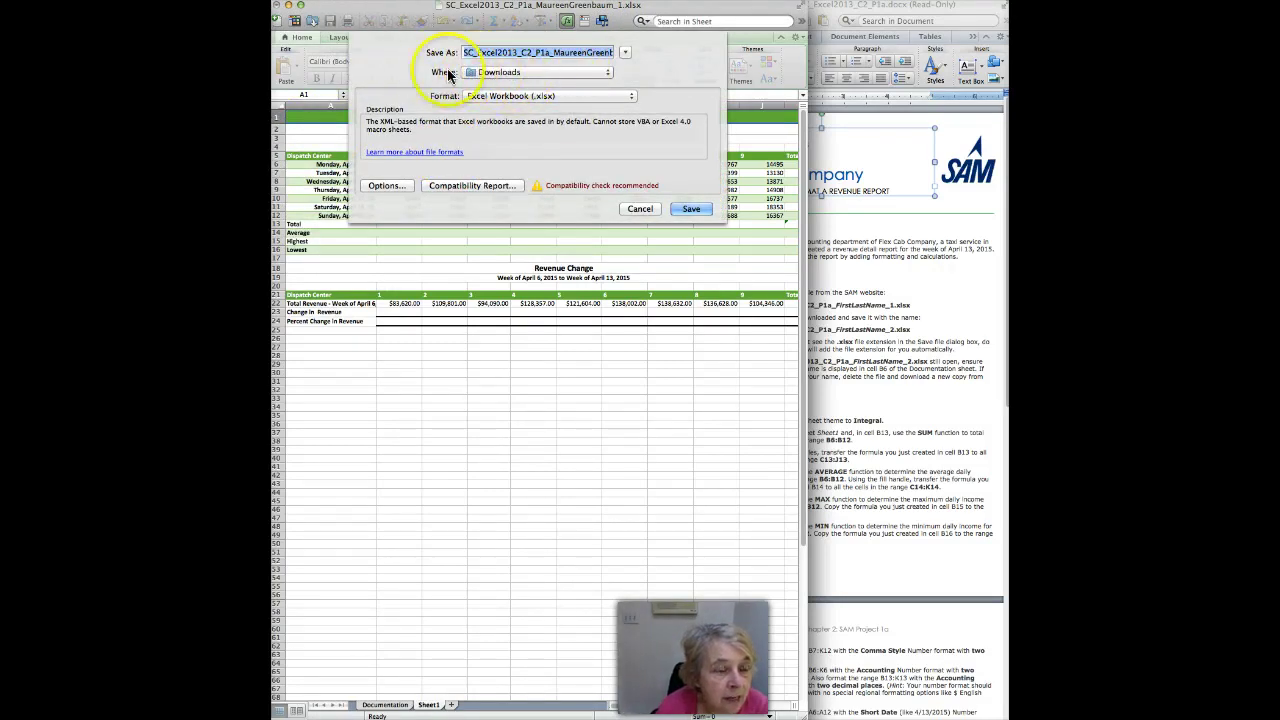
click(589, 51)
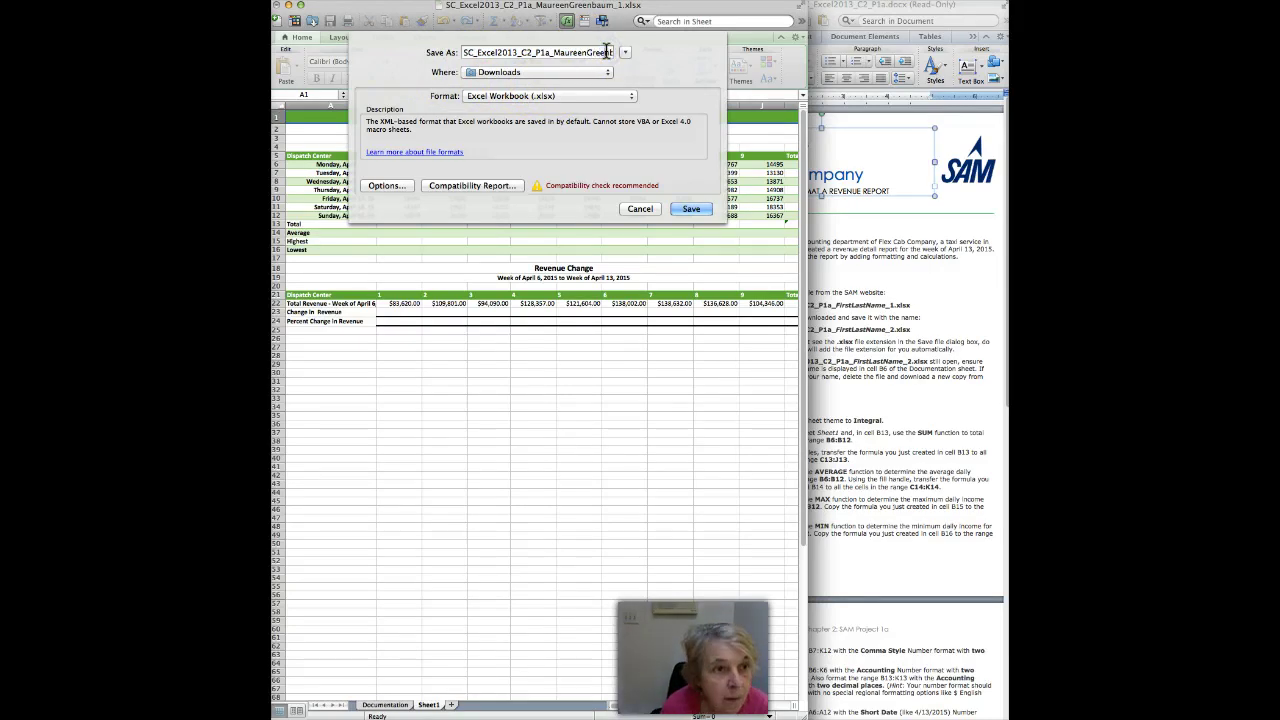
key(Right)
key(Right)
key(Right)
key(Right)
key(Right)
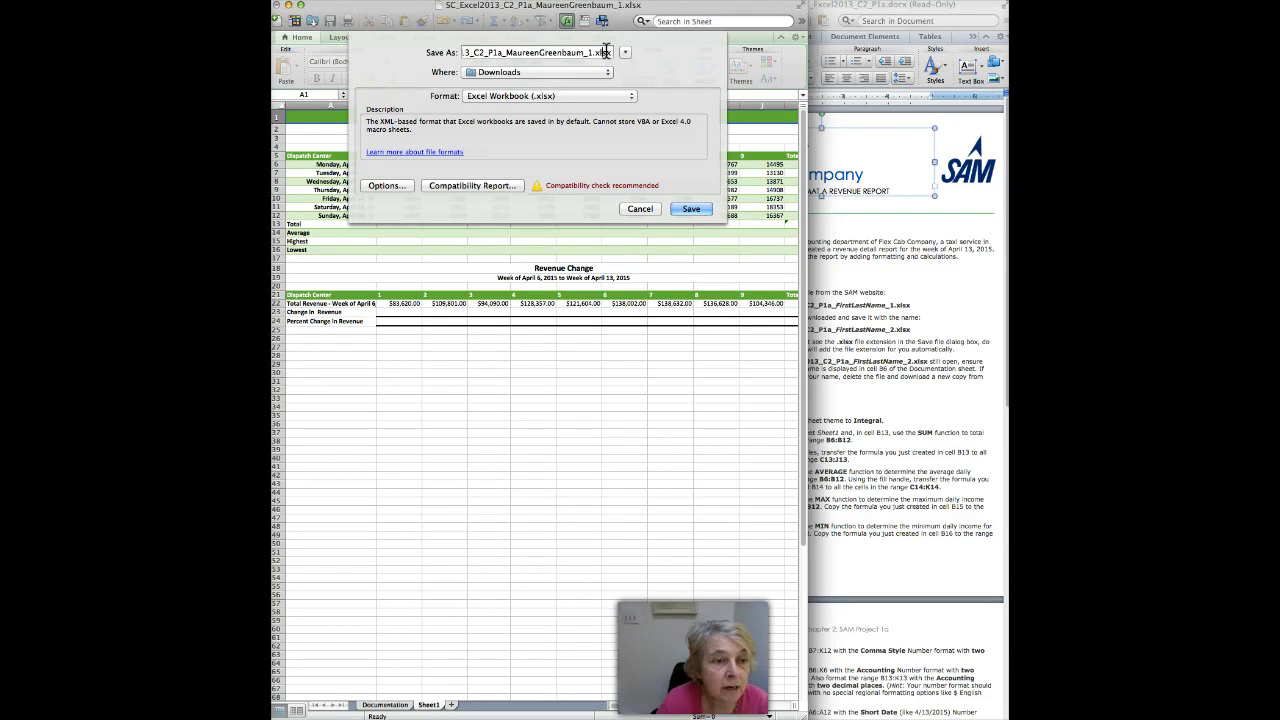
click(592, 52)
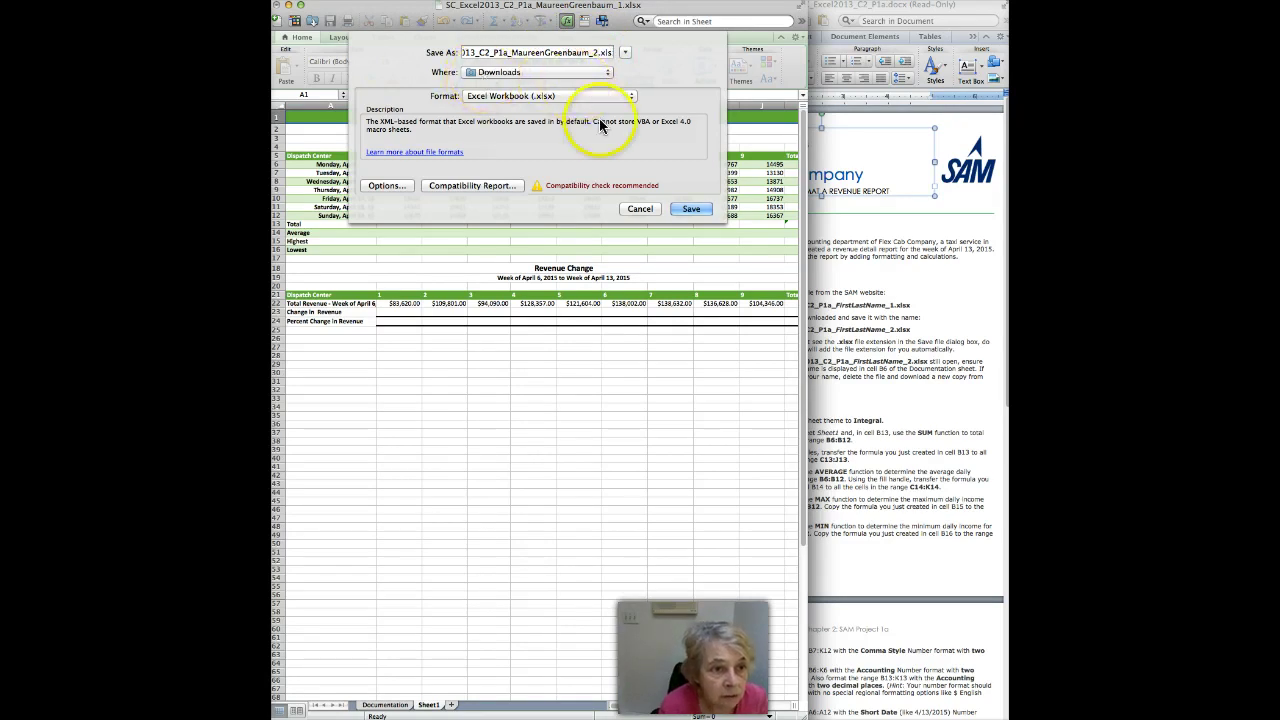
click(691, 208)
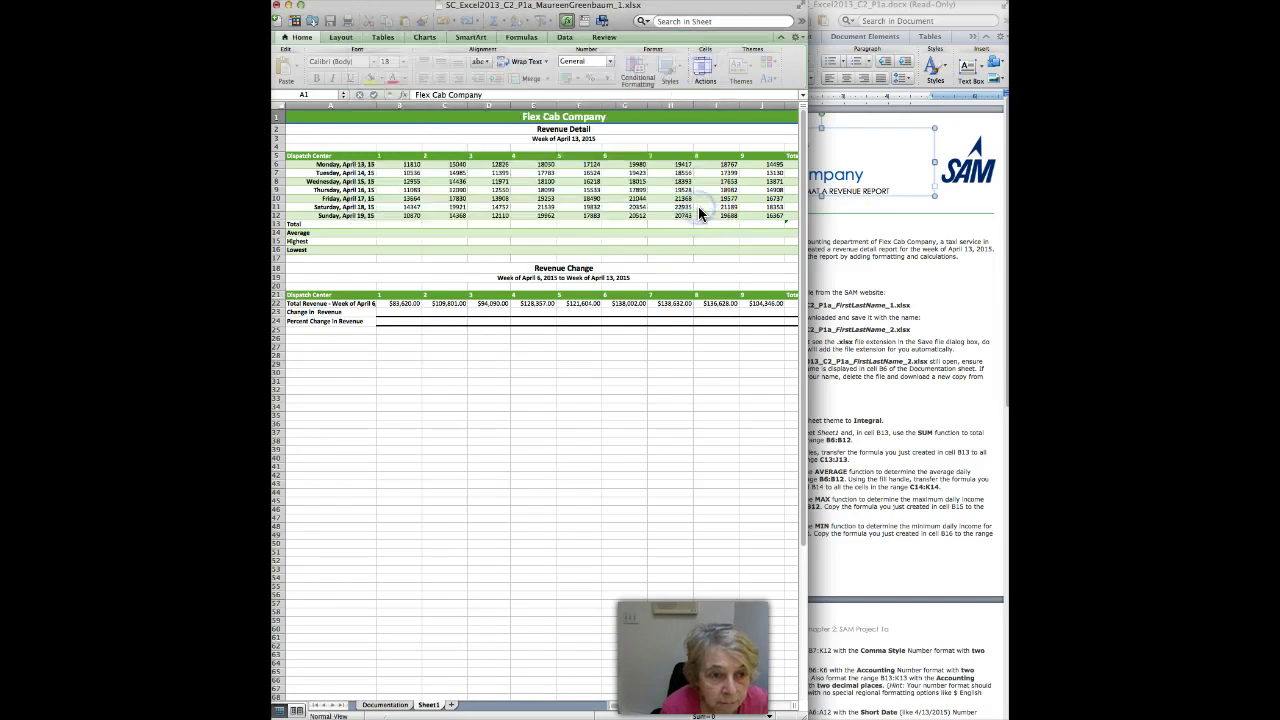
- Check the instructions, examine the author name in cell B6 of the Documentation sheet, and return to Sheet1
click(877, 410)
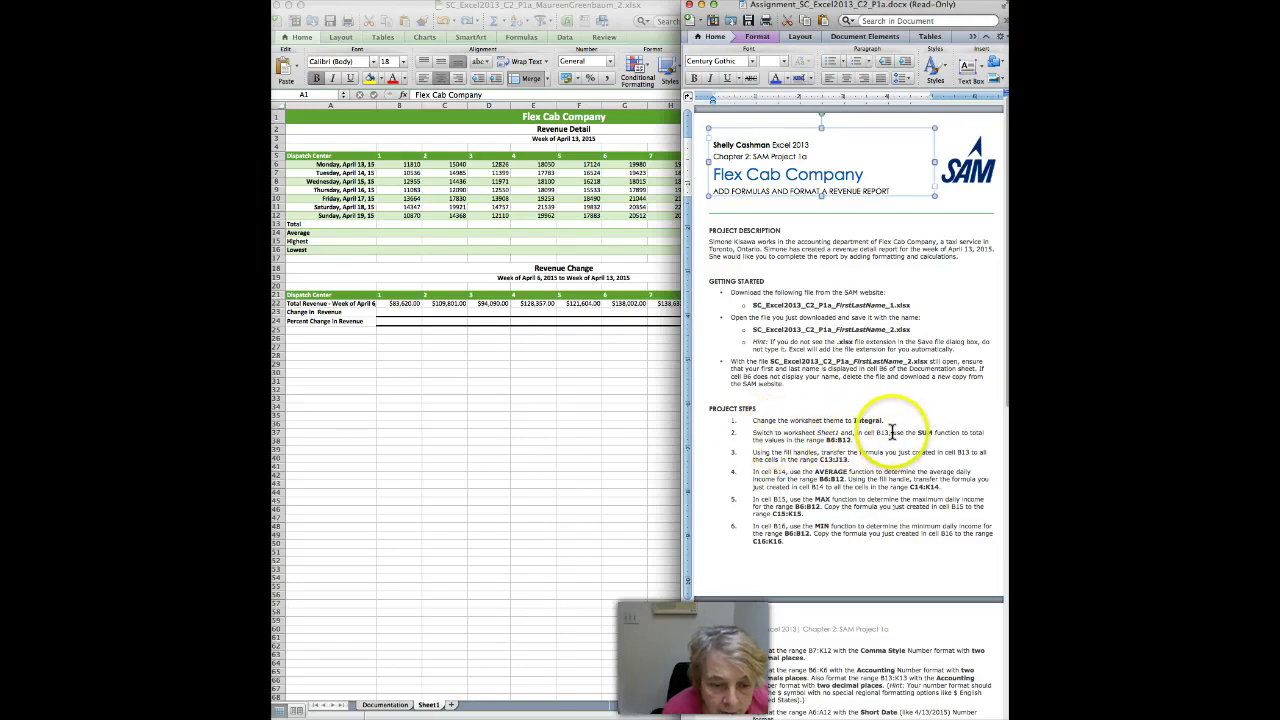
click(378, 705)
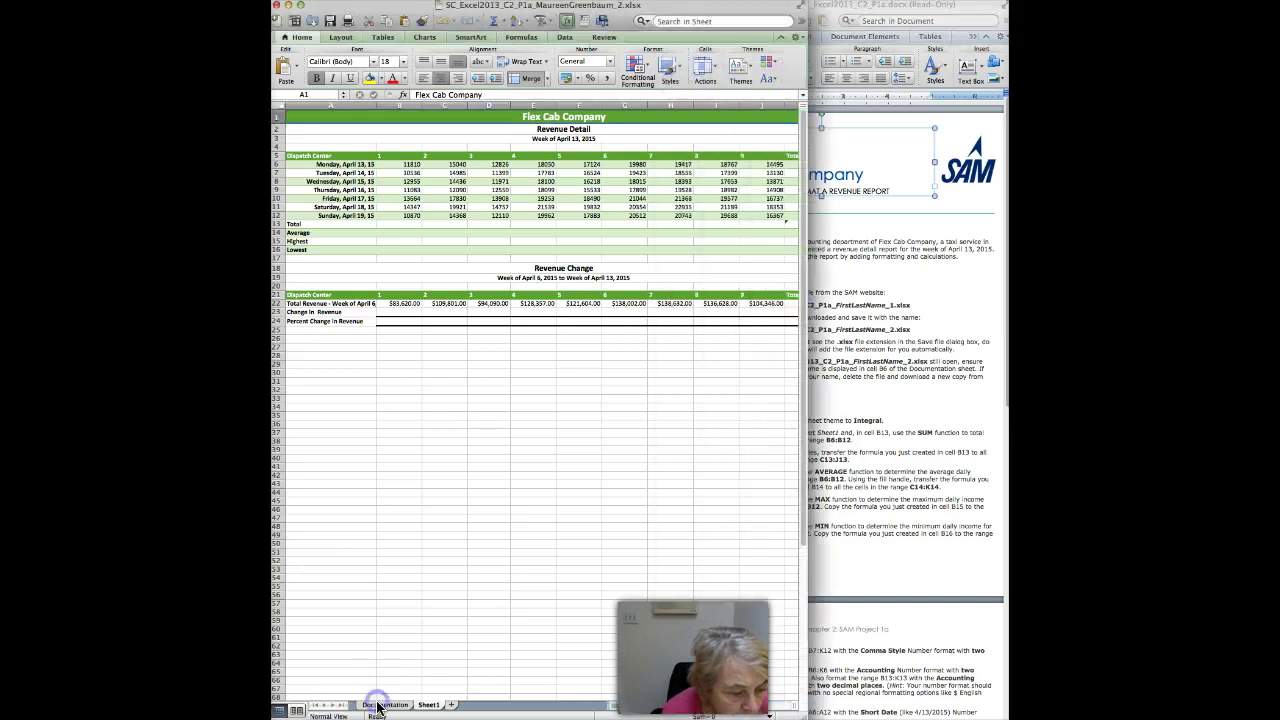
click(381, 705)
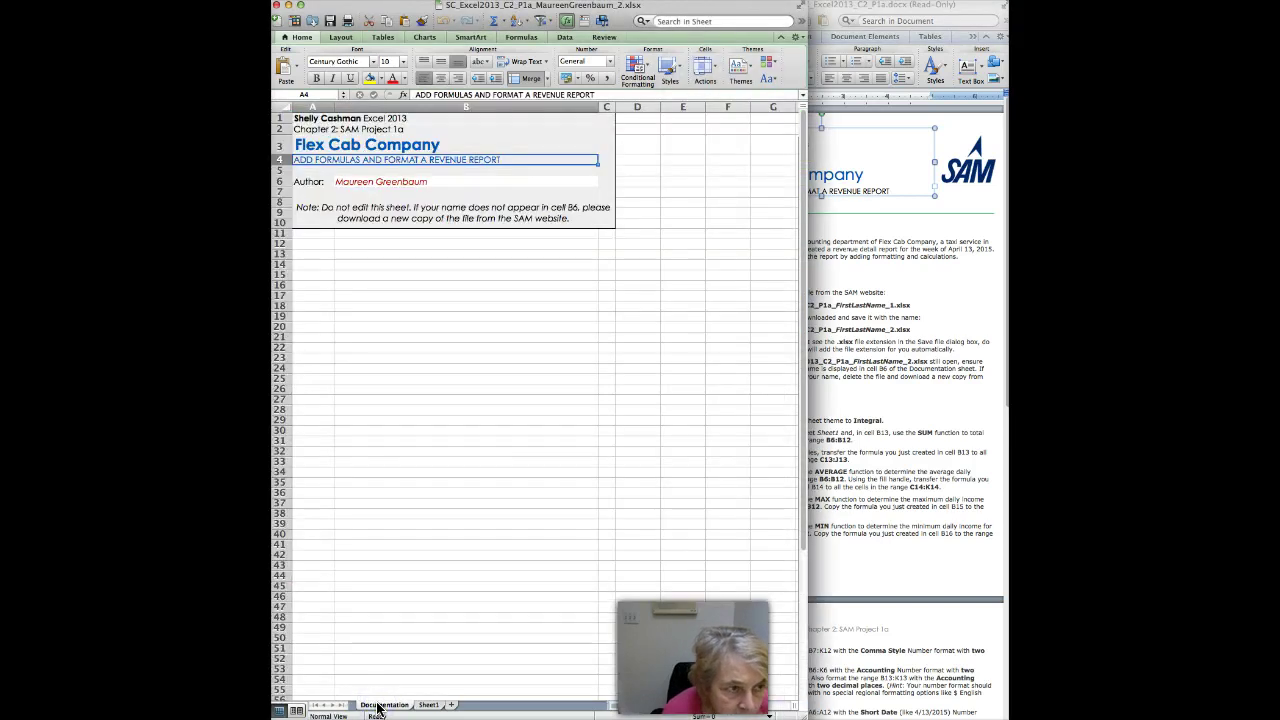
click(428, 705)
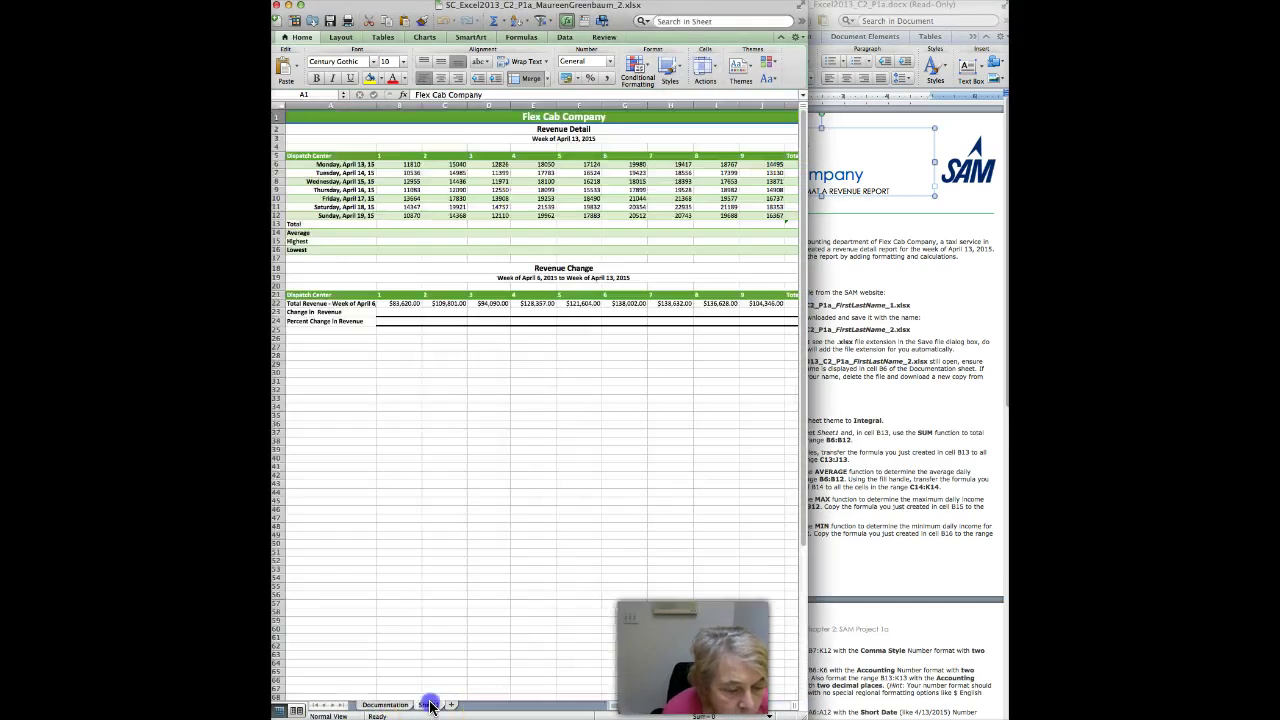
click(386, 705)
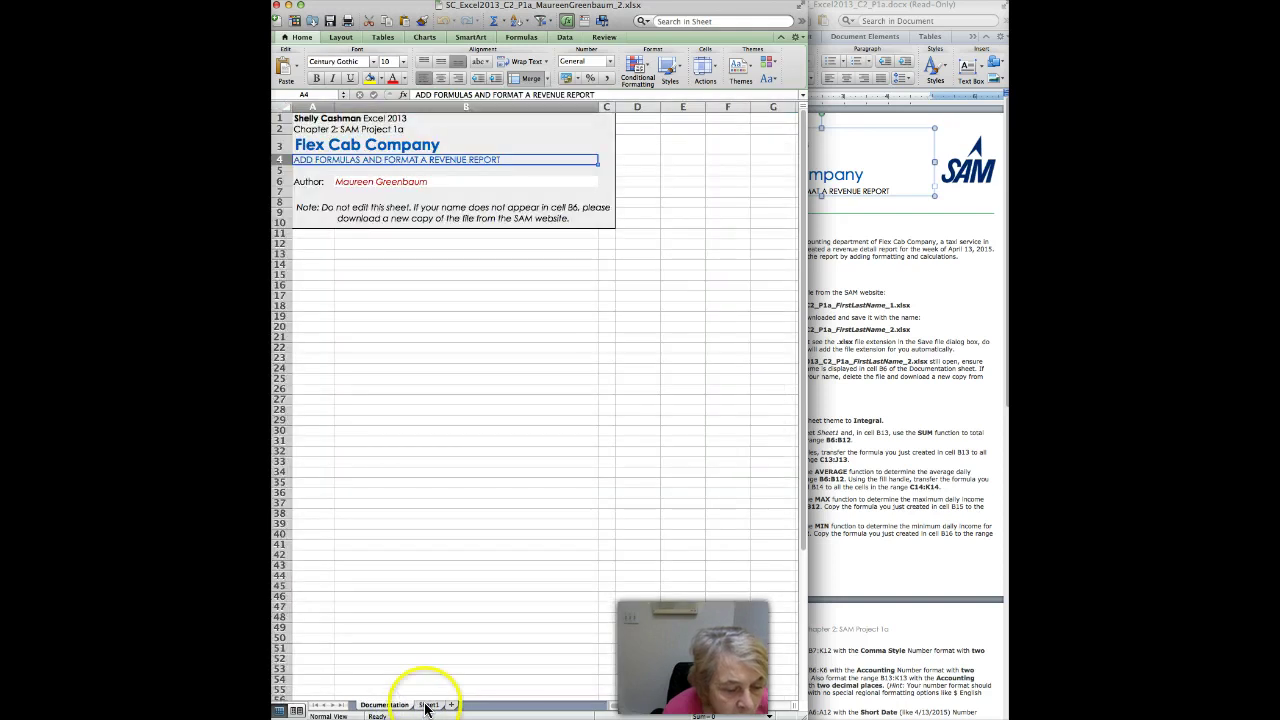
click(427, 705)
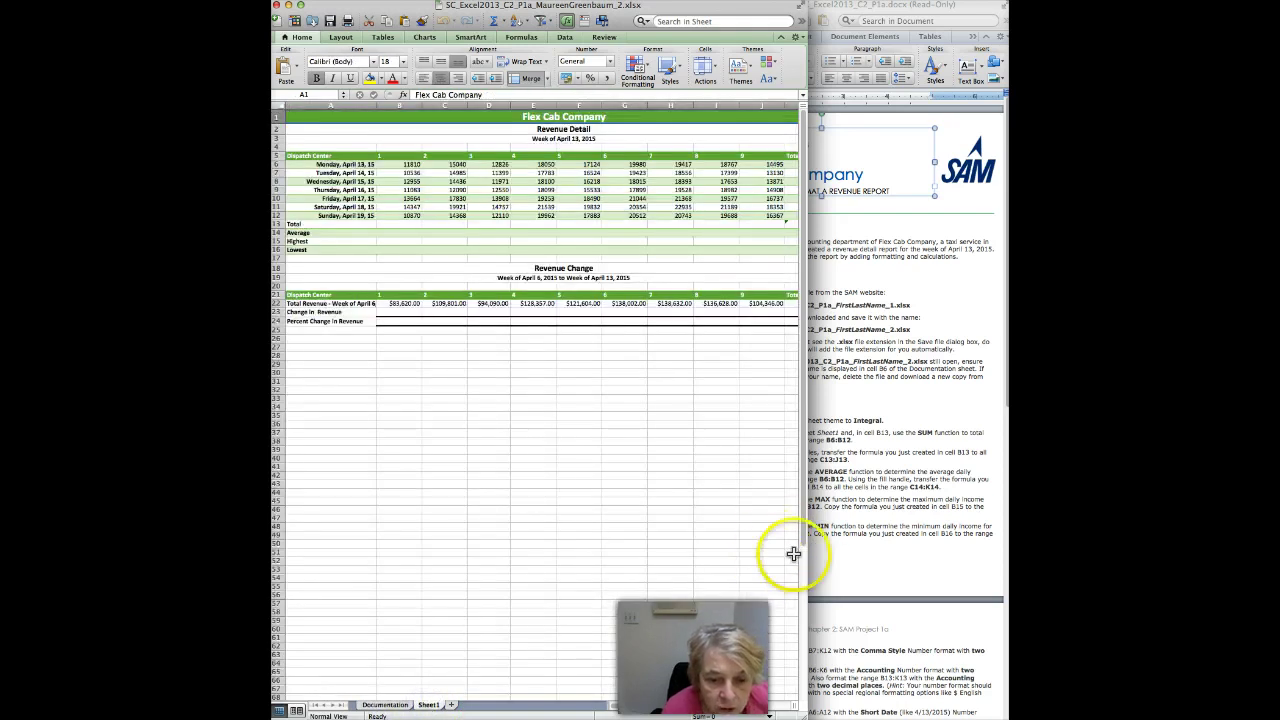
- Reread the project steps in the instructions document and show the formula commands in the workbook
click(865, 441)
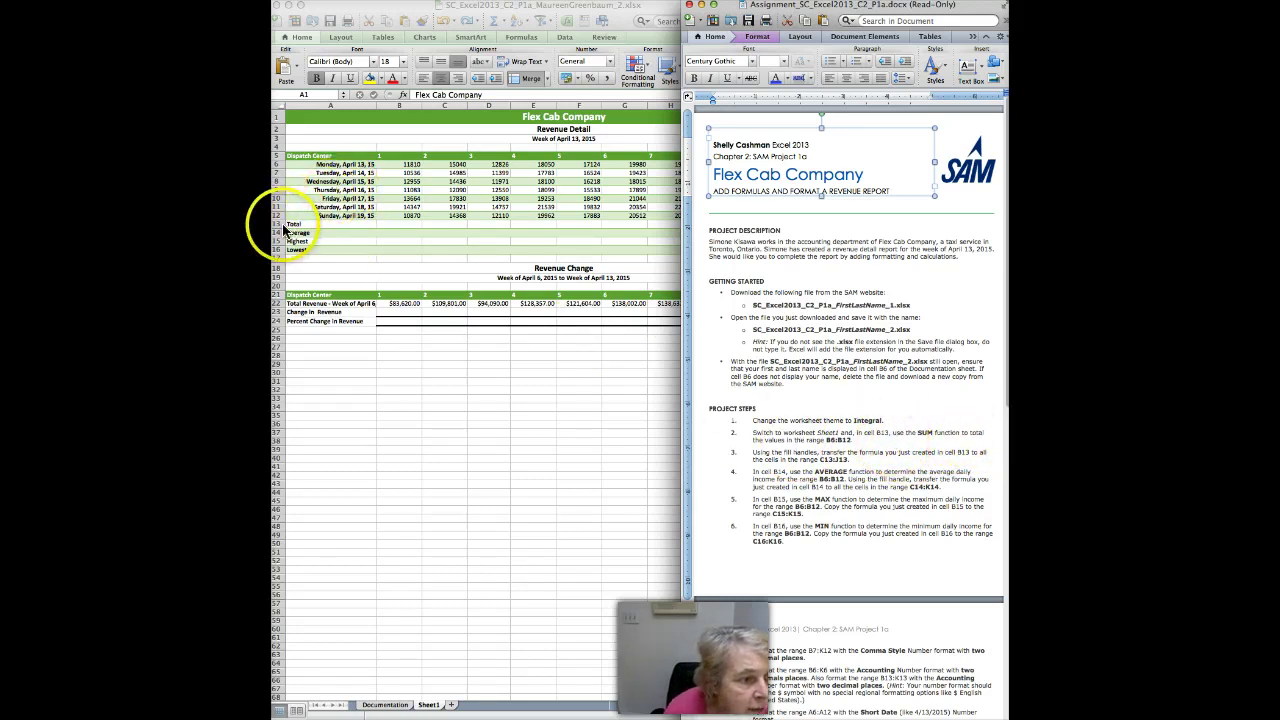
click(395, 224)
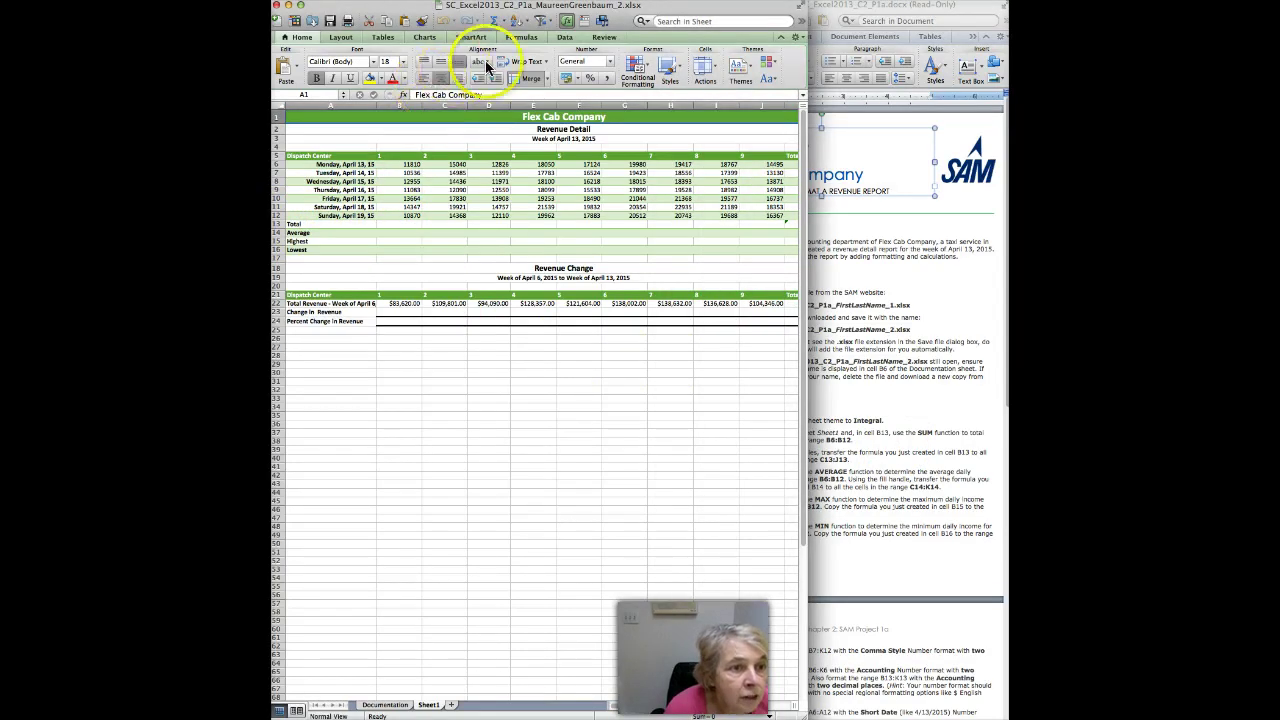
click(520, 37)
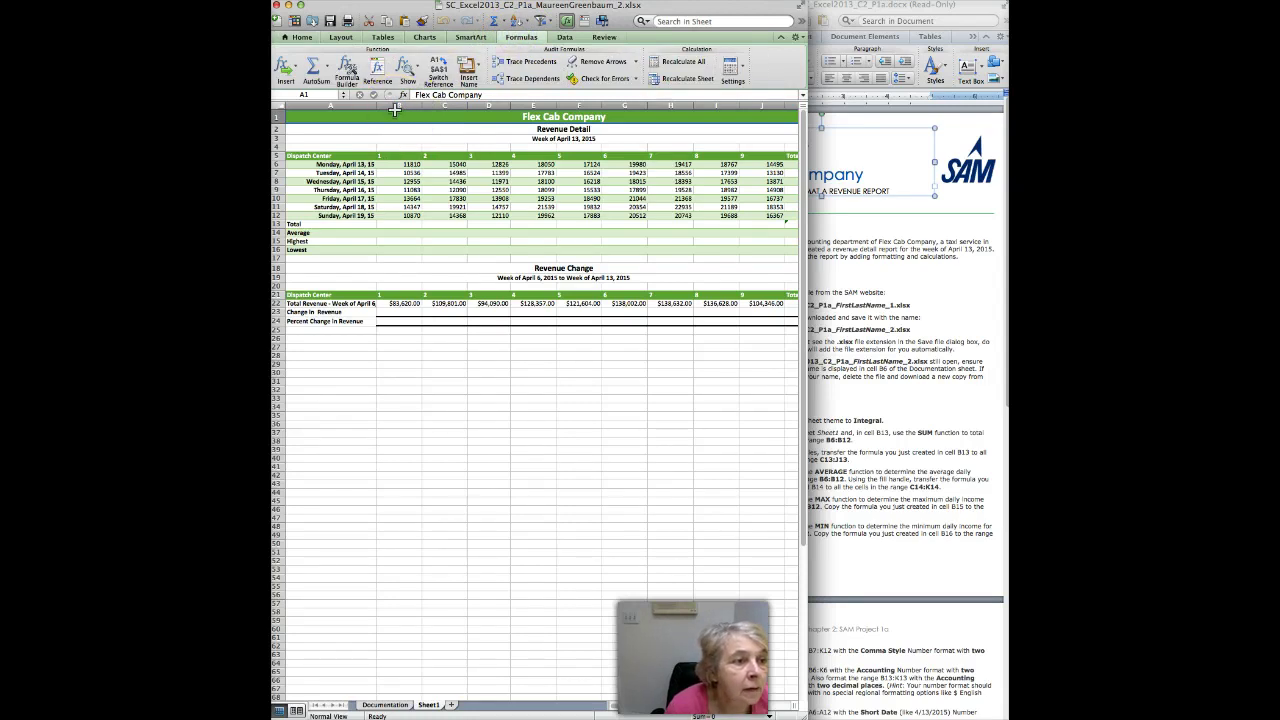
click(324, 70)
click(323, 85)
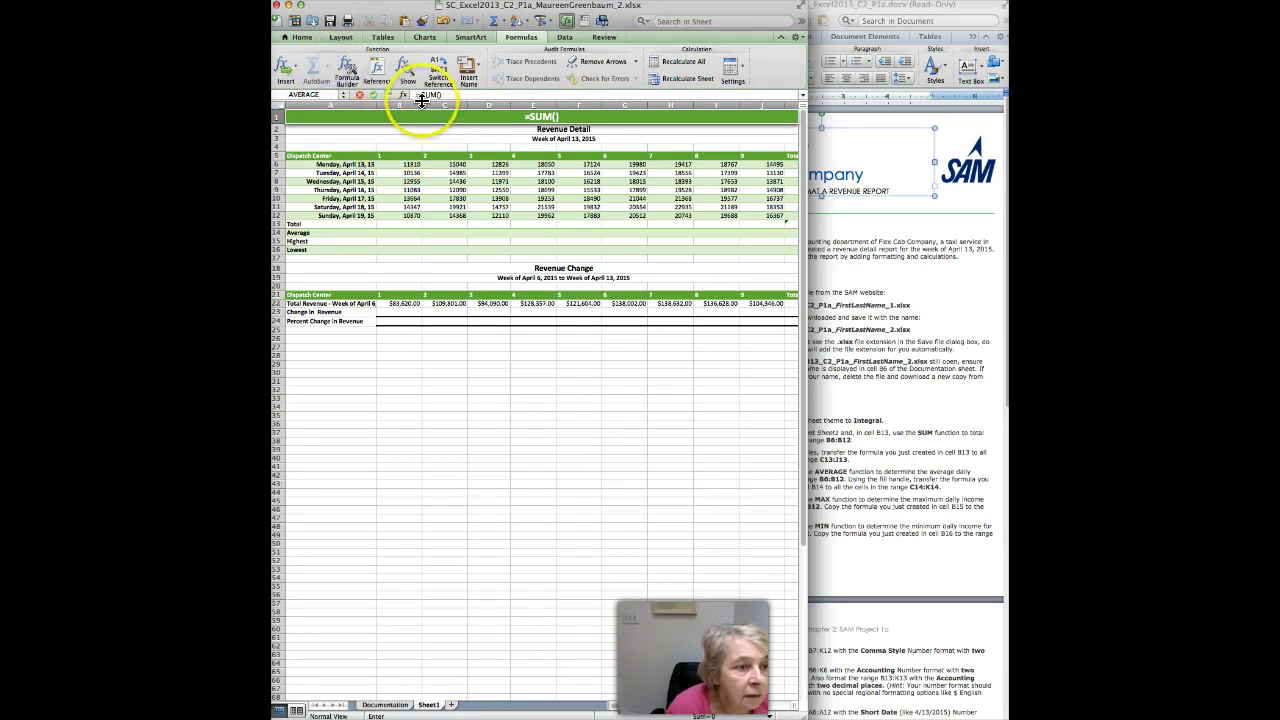
click(425, 256)
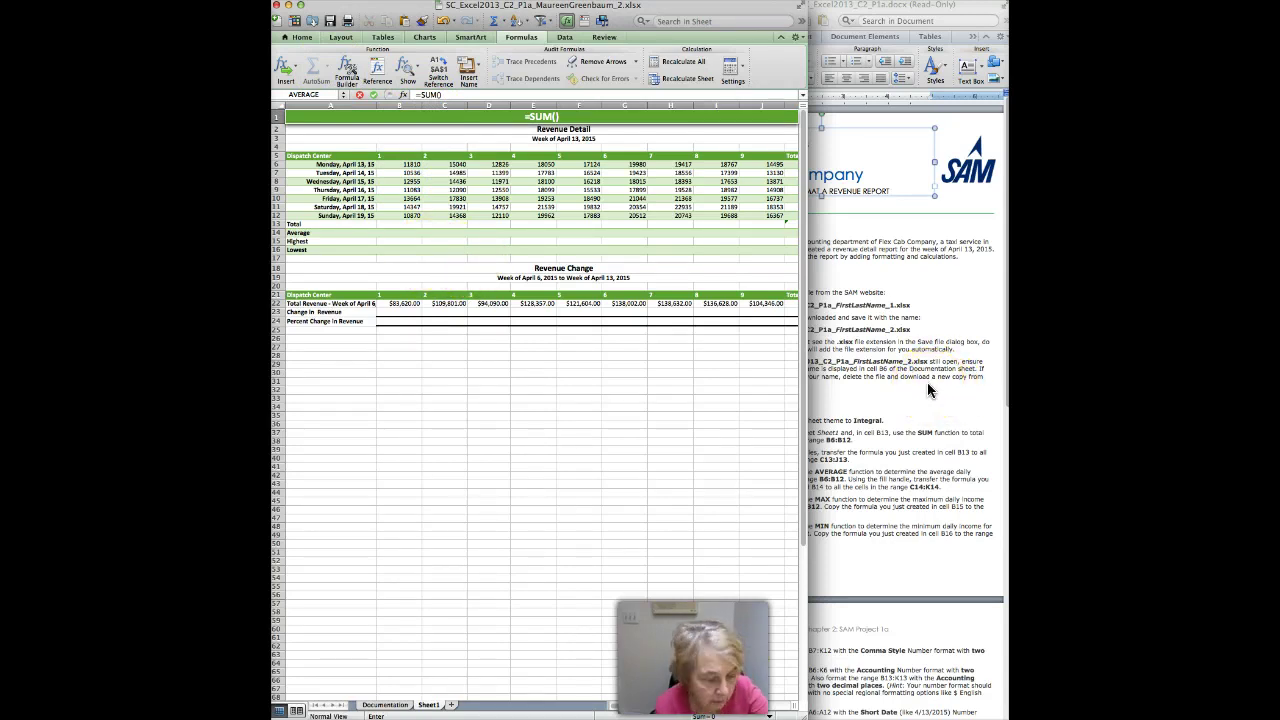
key(Escape)
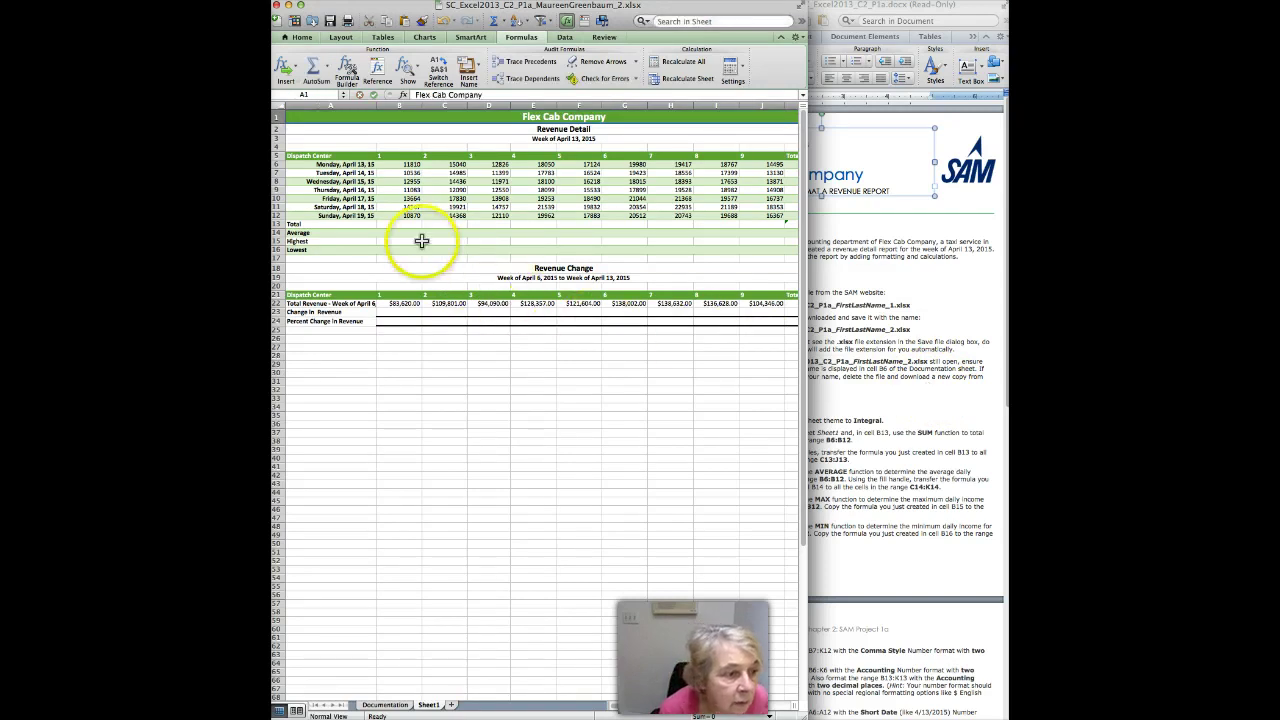
- Total the range B6:B12 in cell B13 with the SUM function
click(405, 226)
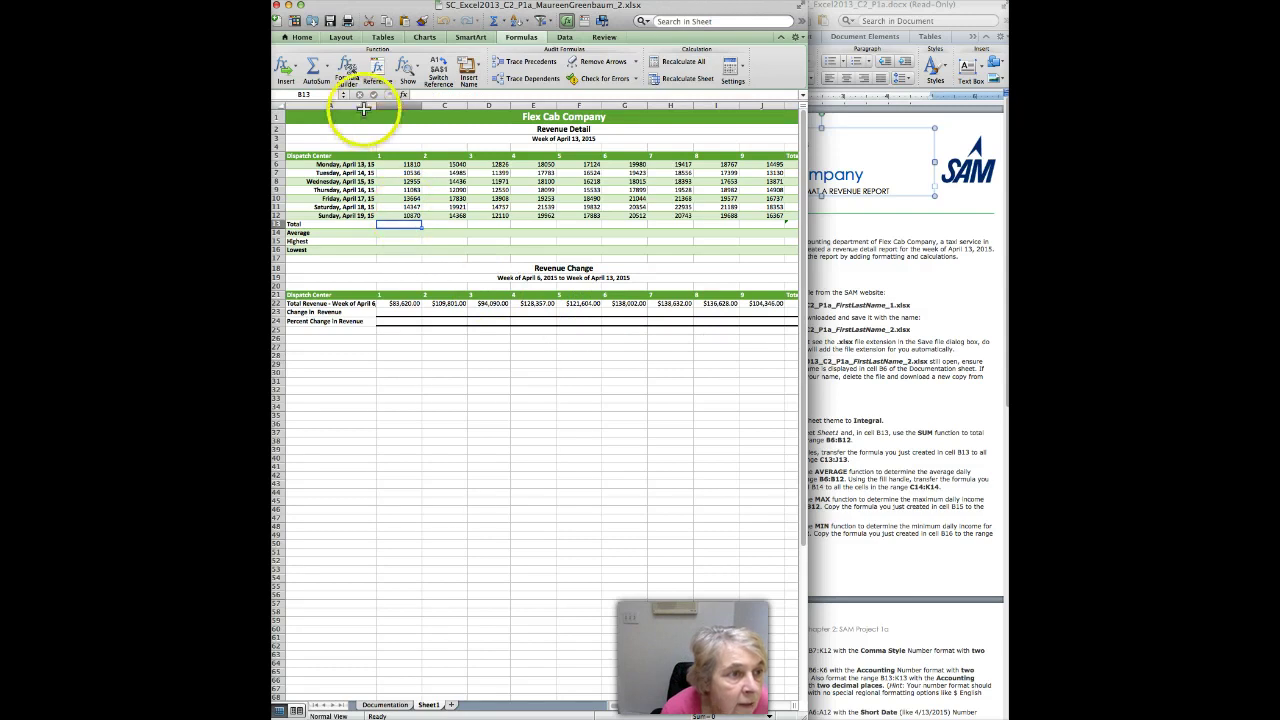
click(312, 72)
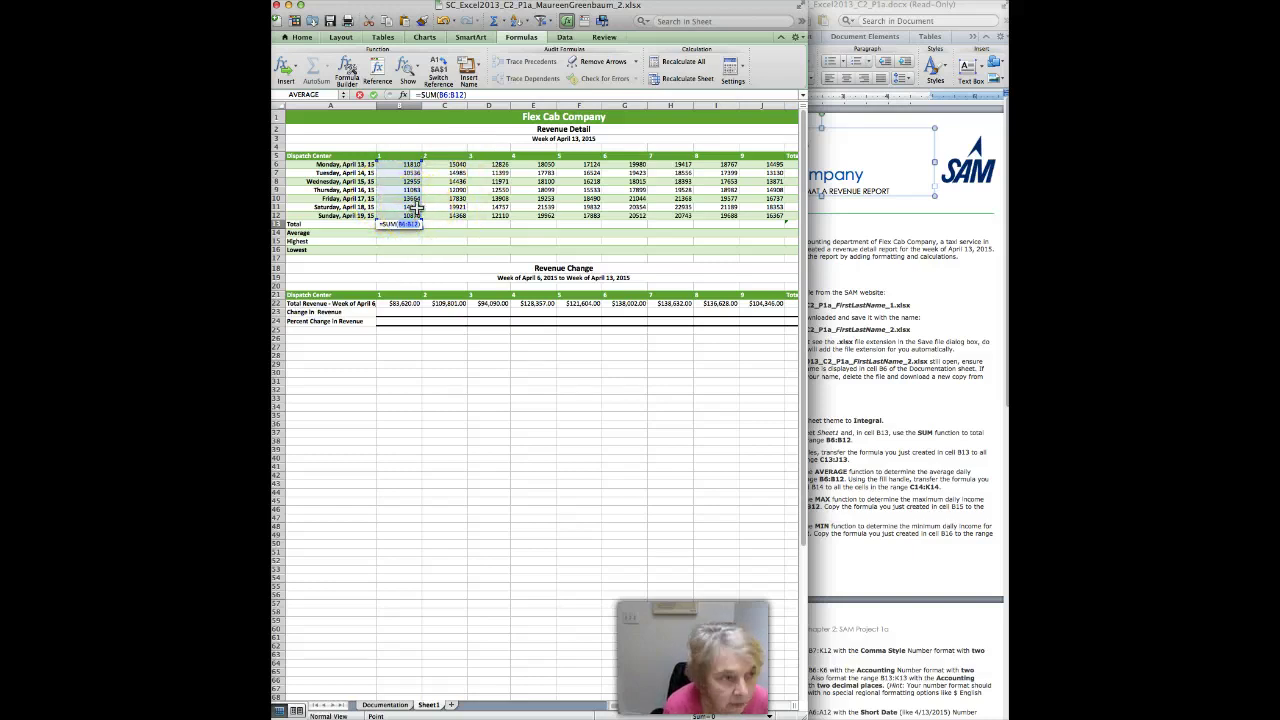
key(Return)
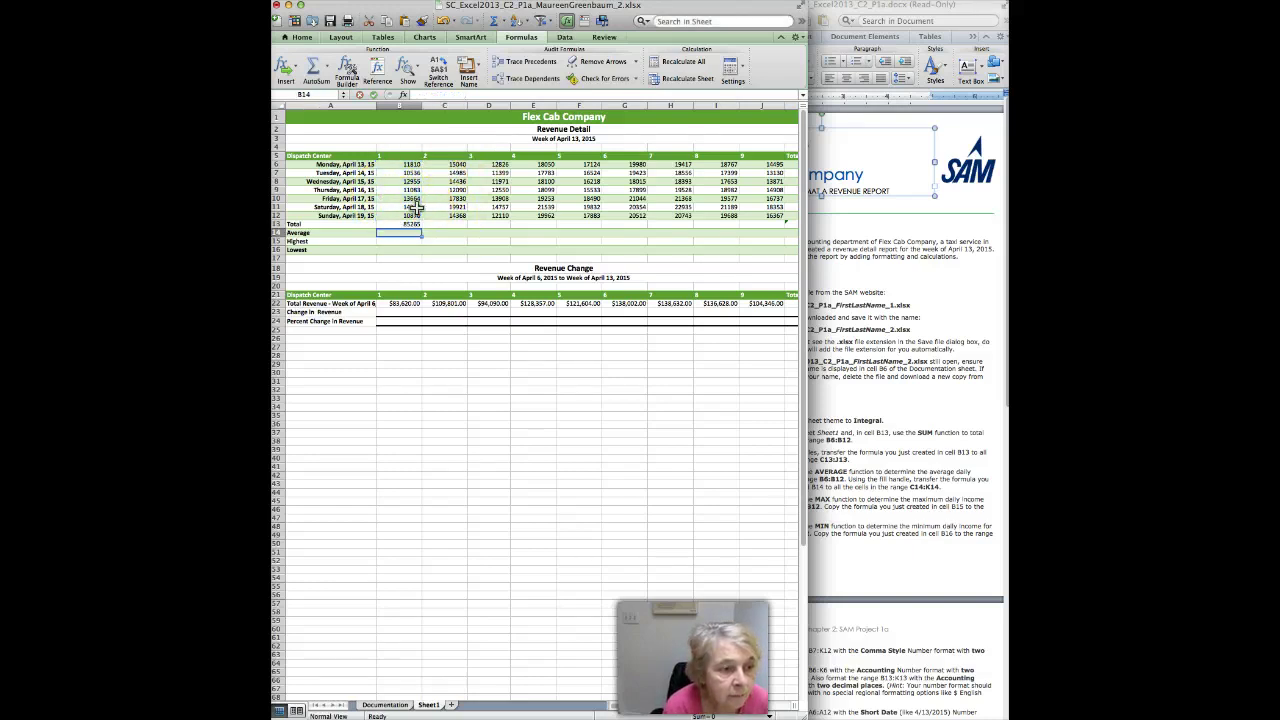
- Copy the name Revenue Detail from the worksheet-naming step of the instructions document and rename Sheet1 with it
click(950, 558)
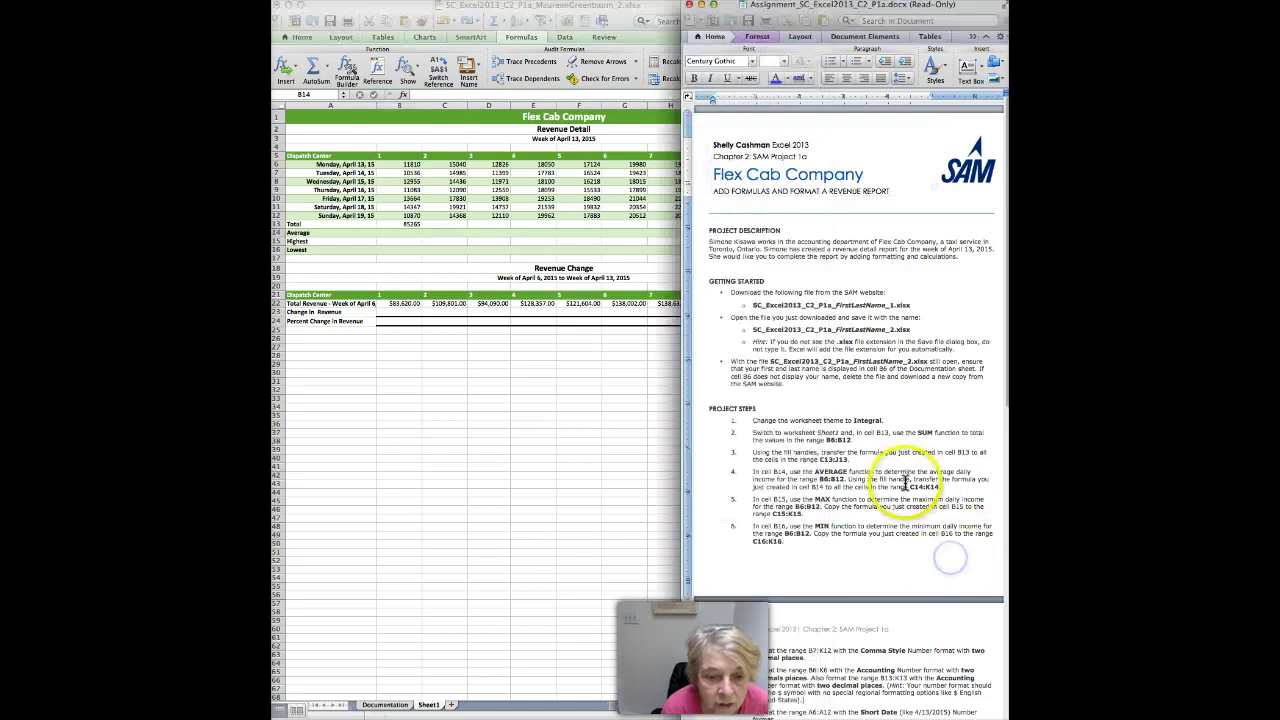
scroll(905, 487, down, 5)
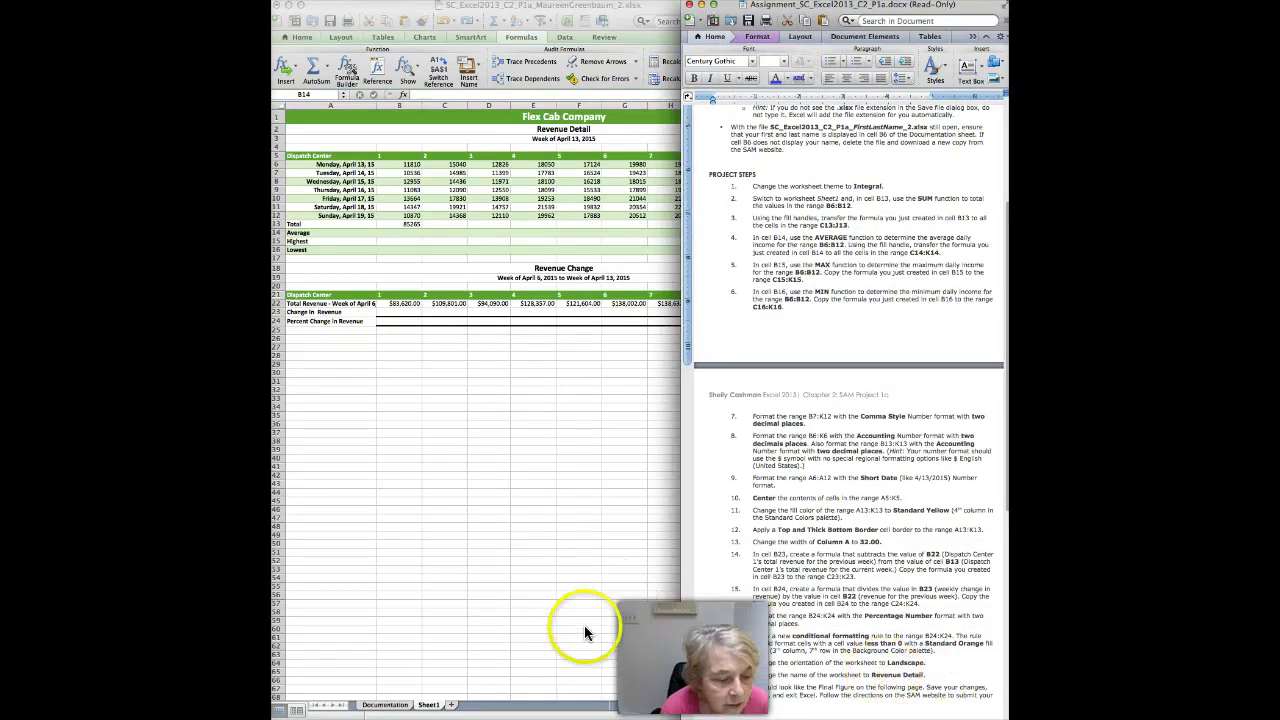
click(872, 675)
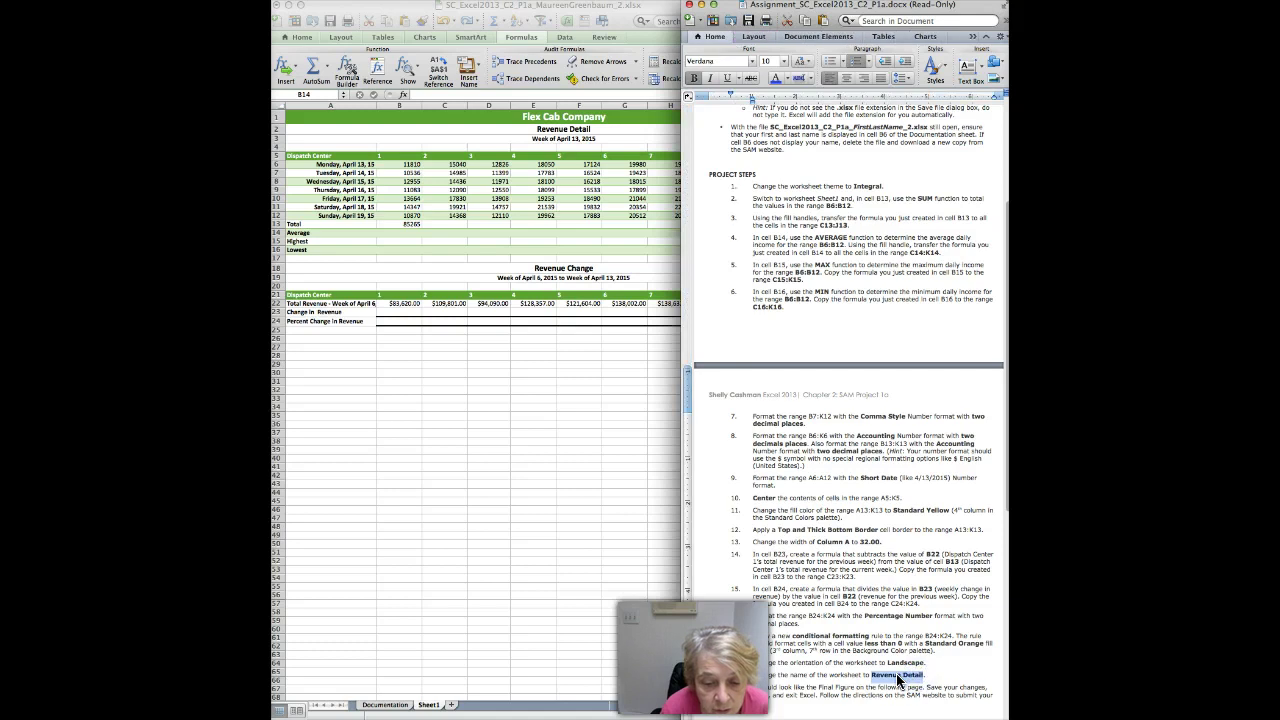
right_click(899, 678)
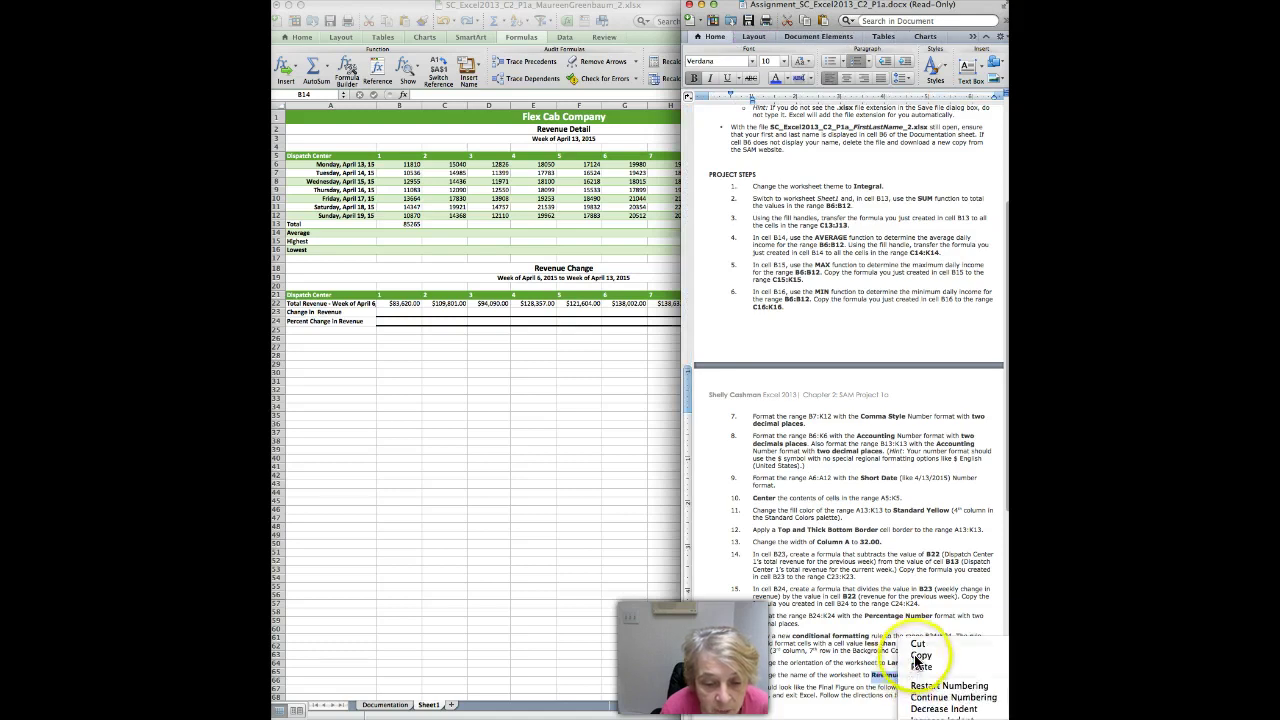
click(917, 655)
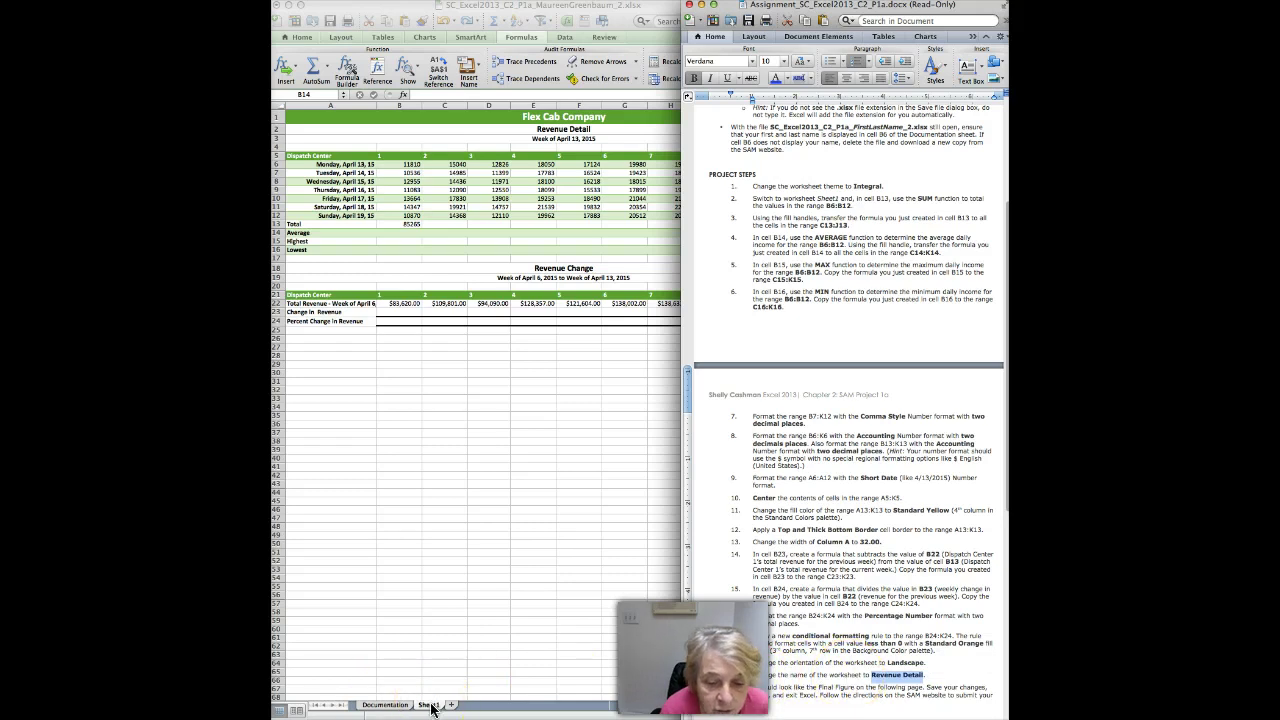
click(432, 706)
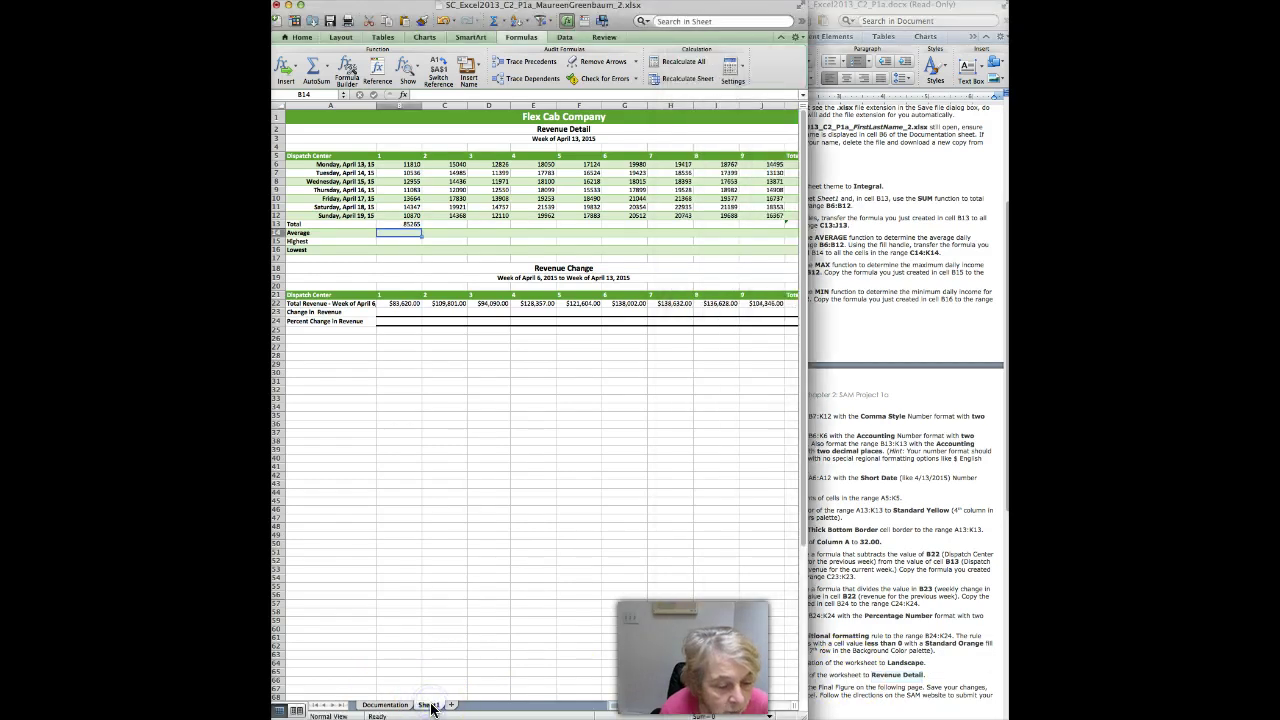
right_click(432, 706)
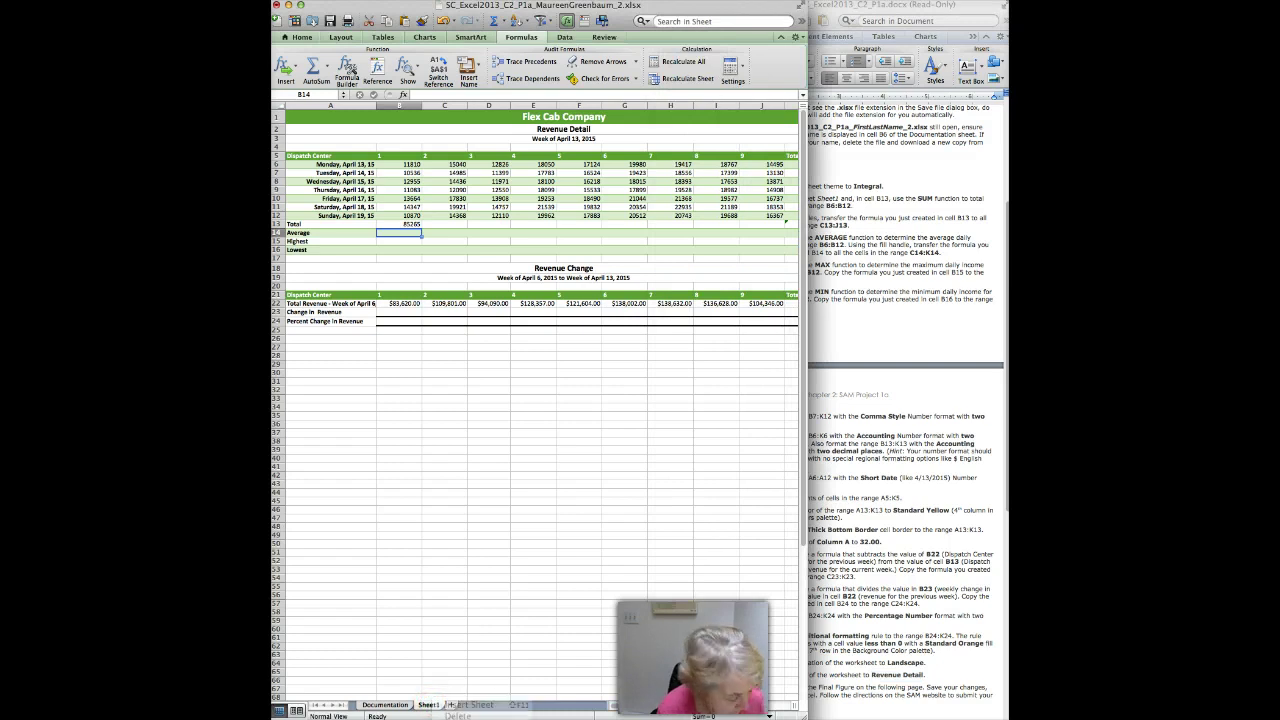
click(465, 718)
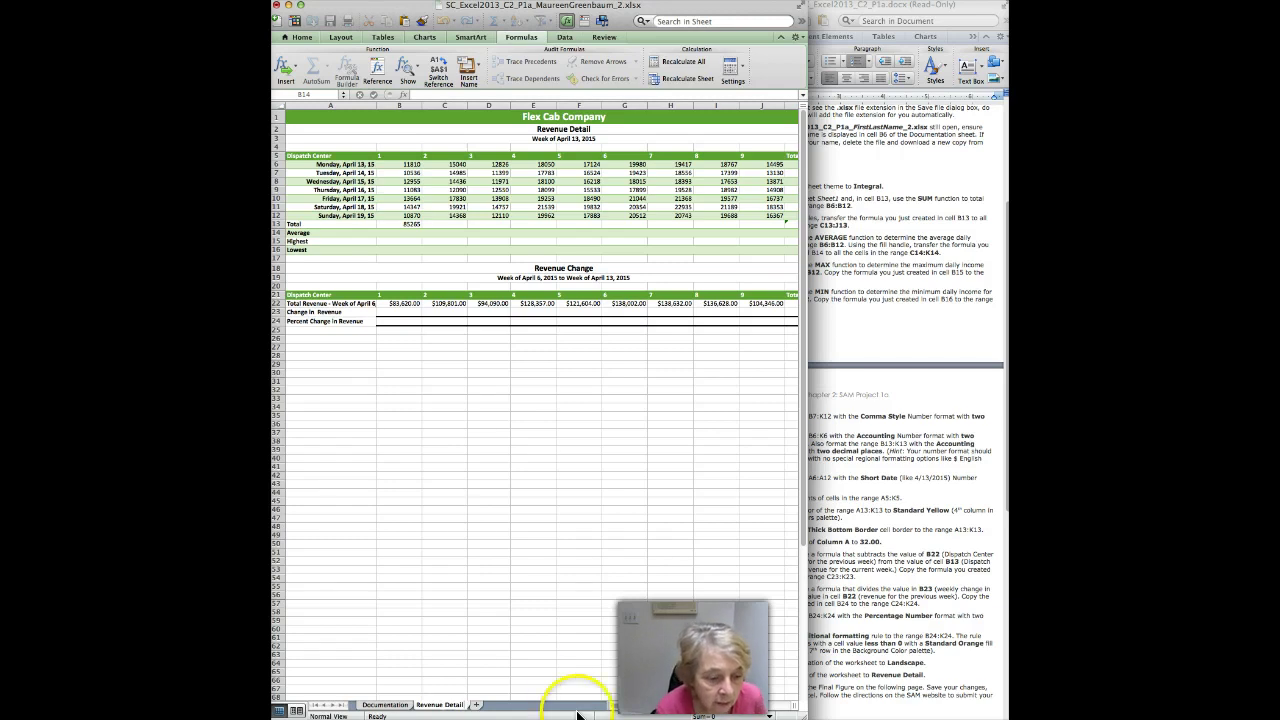
click(598, 604)
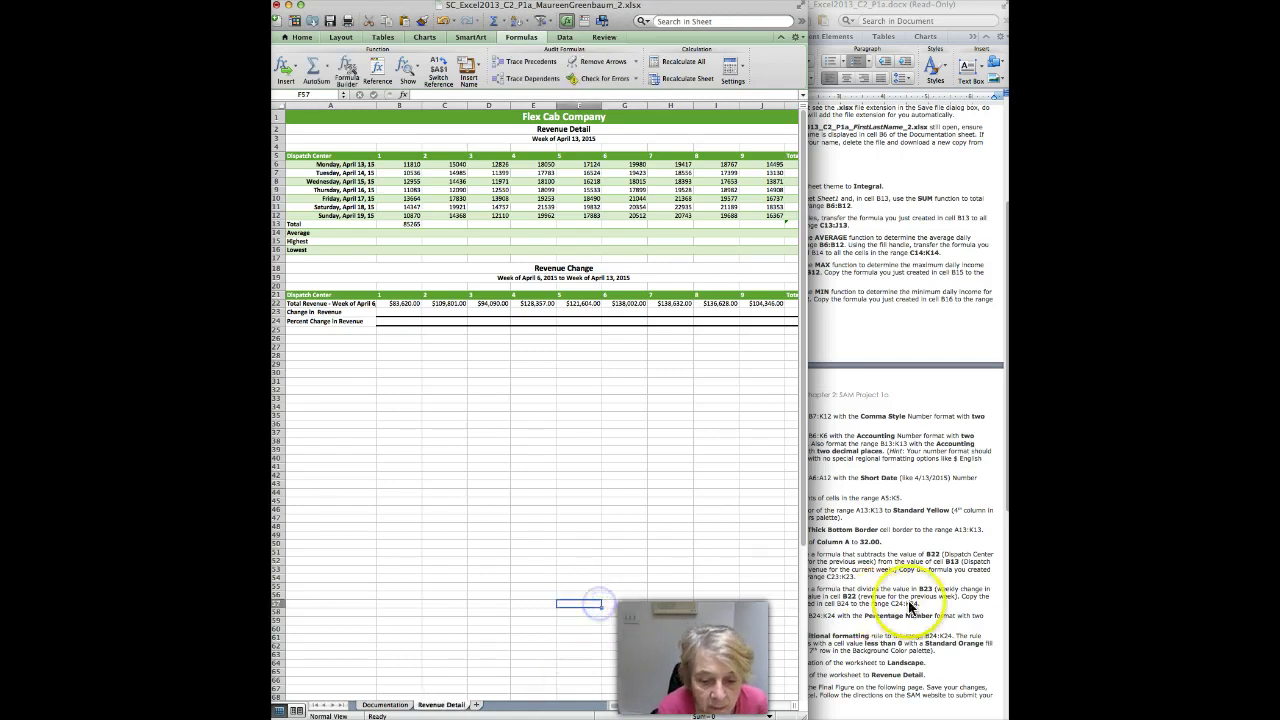
- Save the changes to the workbook
scroll(909, 643, down, 1)
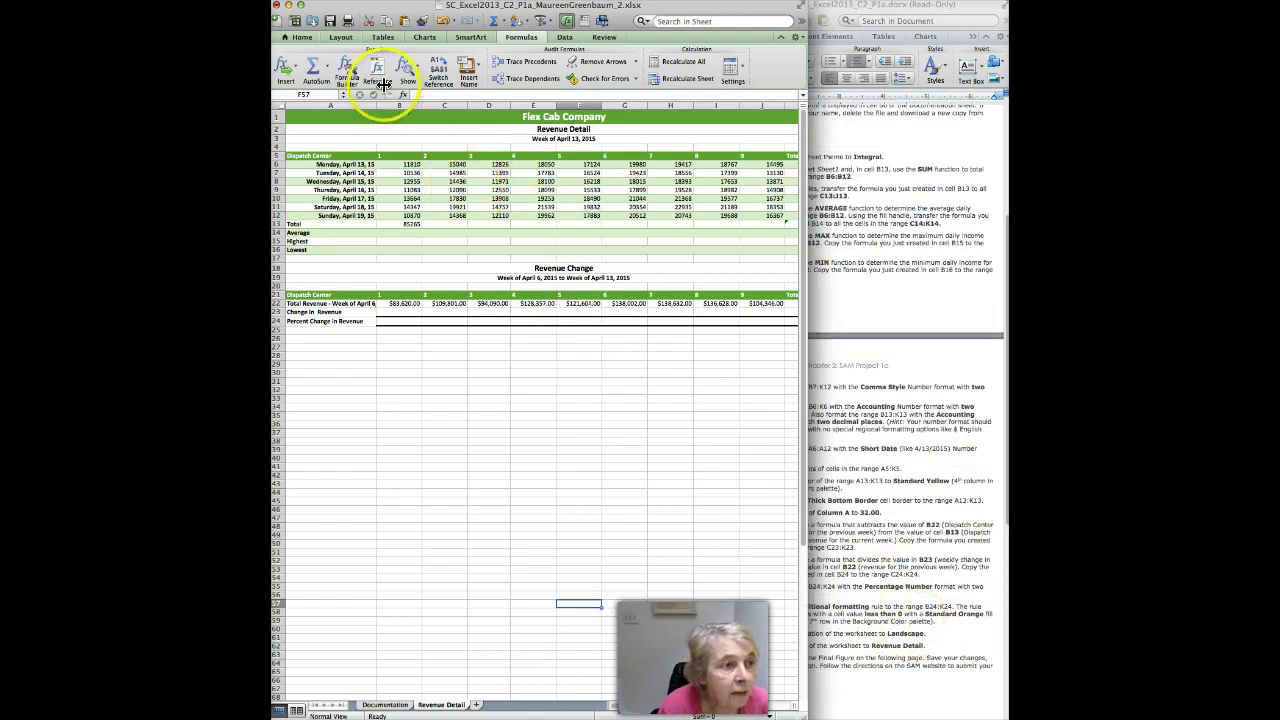
click(331, 22)
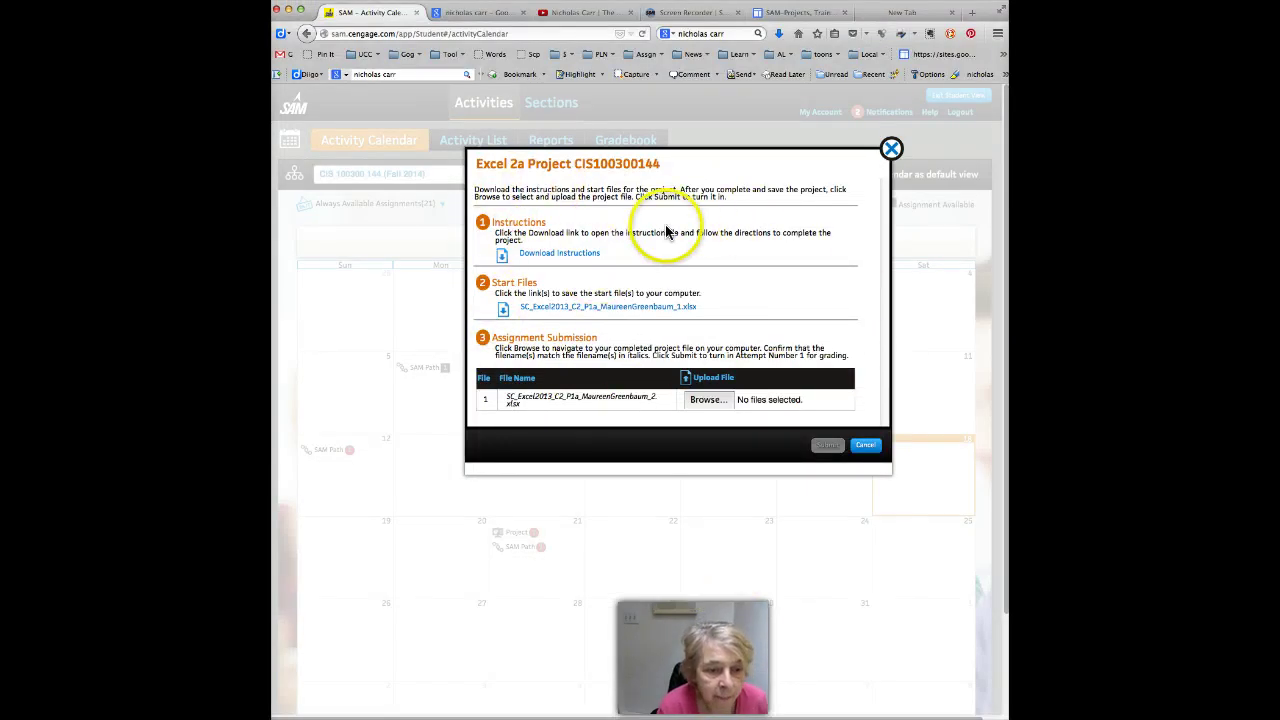
- Attach the completed workbook ending in _2.xlsx from Downloads to the Excel 2a project, submit it for grading and close the confirmation
click(708, 400)
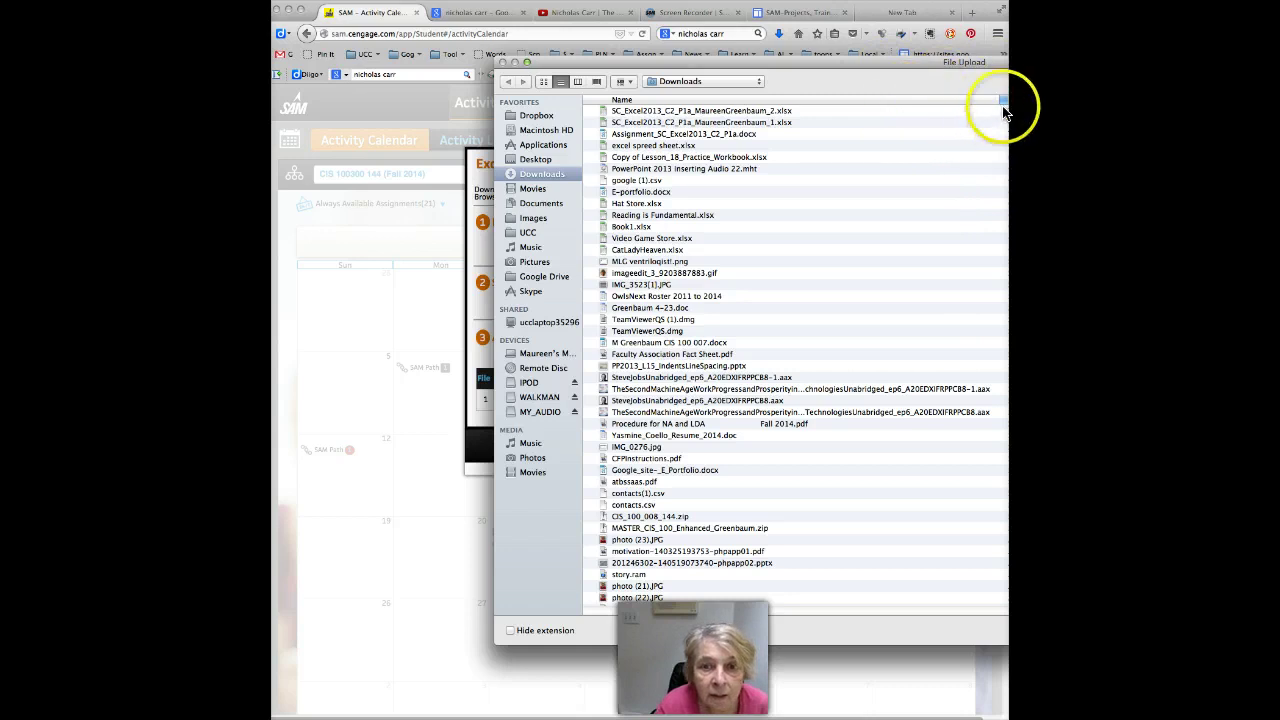
drag(996, 97, 800, 82)
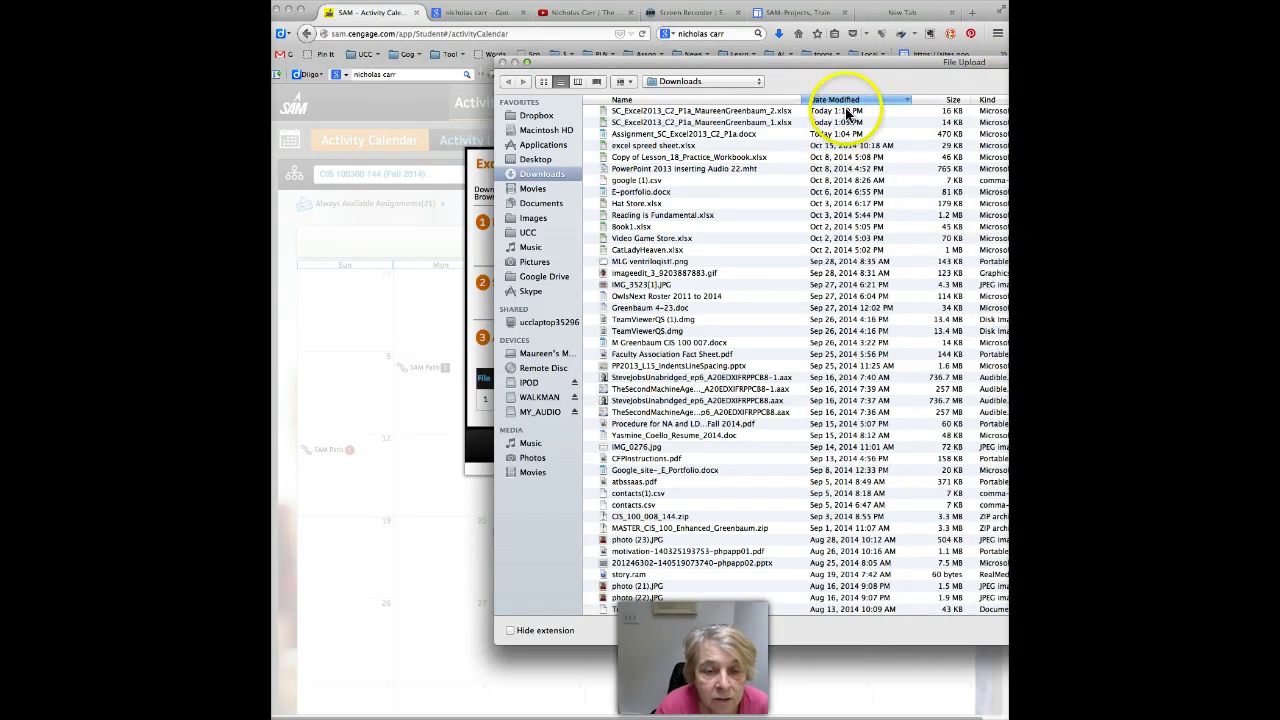
click(727, 112)
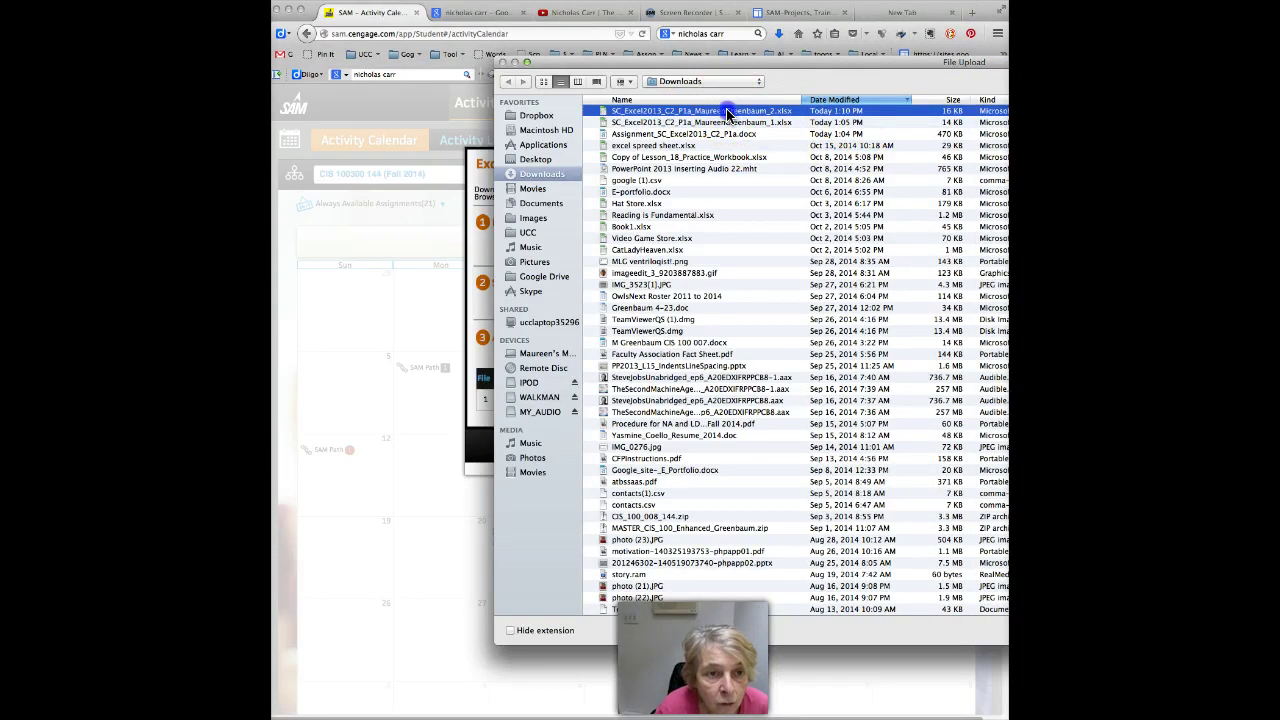
double_click(727, 112)
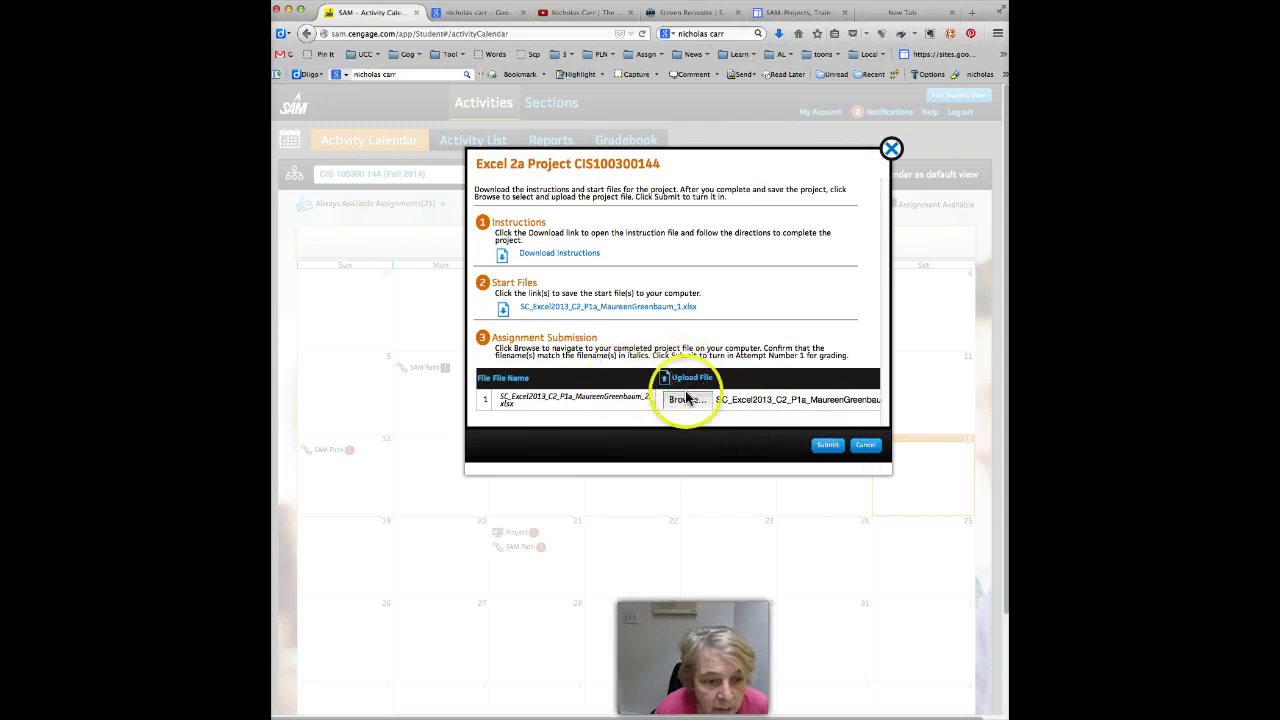
click(827, 447)
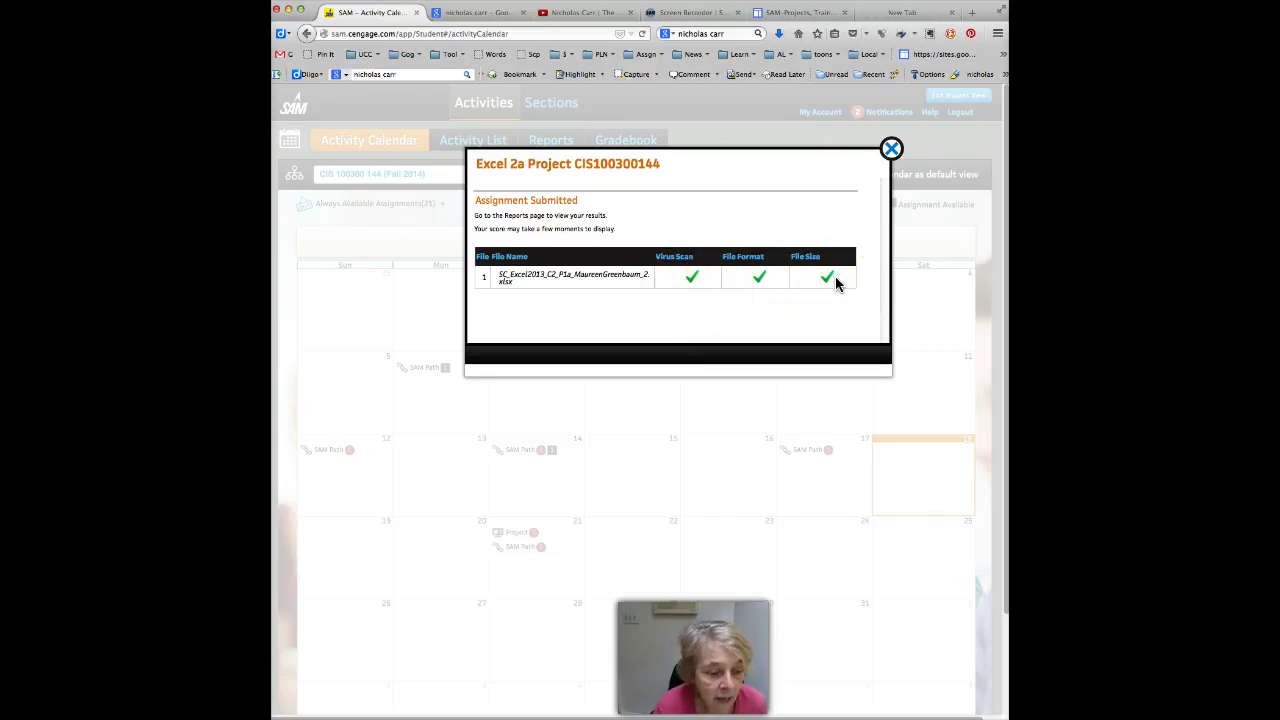
click(891, 148)
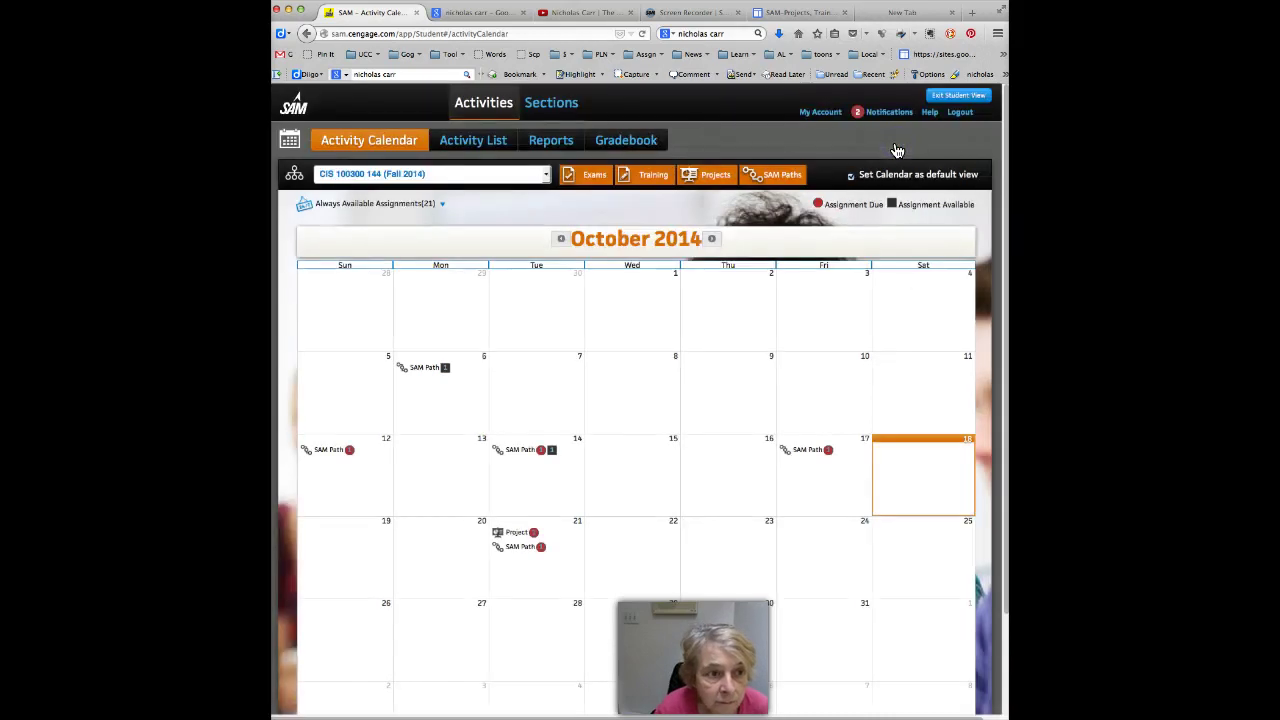
- Download the graded report file for the Excel 2a Project from the SAM reports page
click(553, 143)
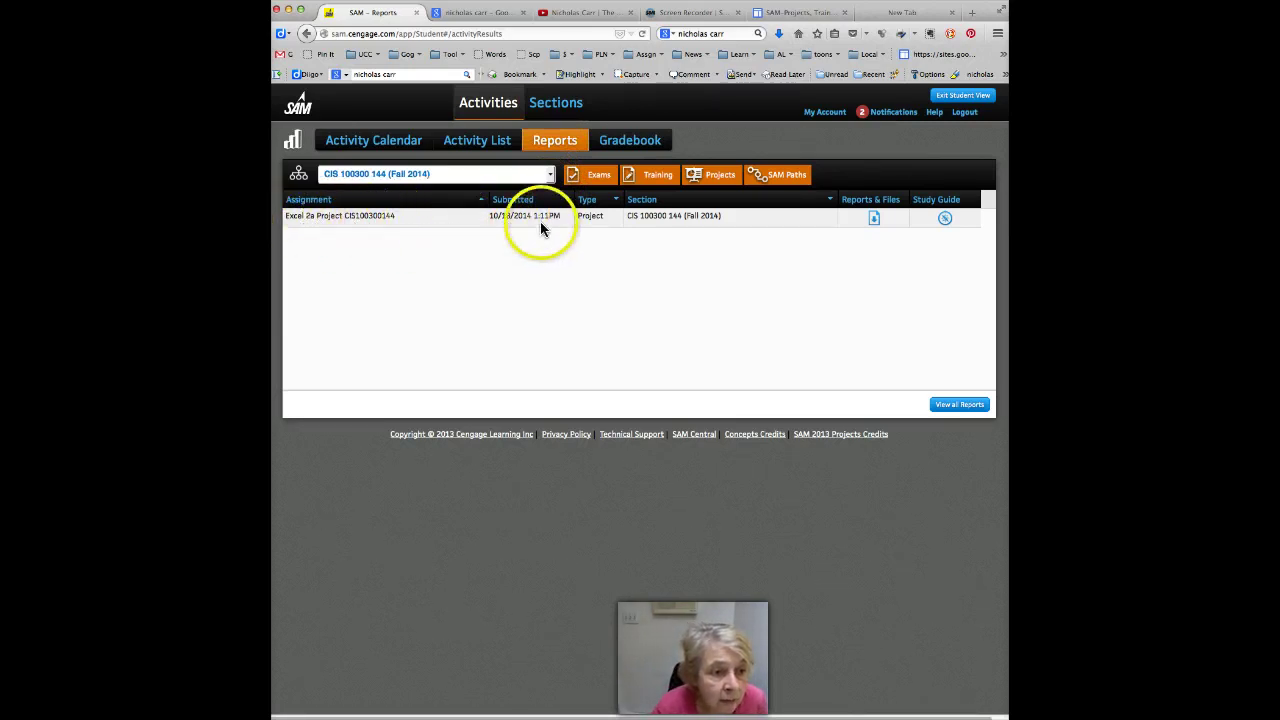
click(874, 220)
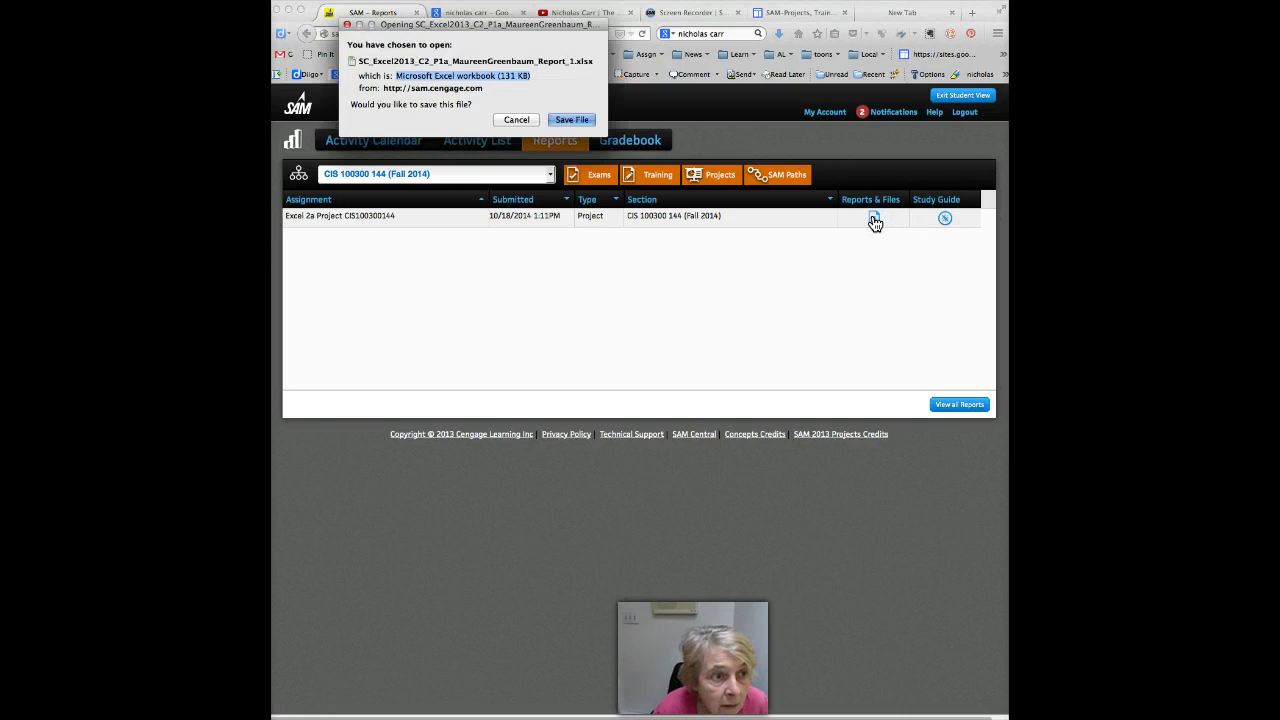
click(568, 119)
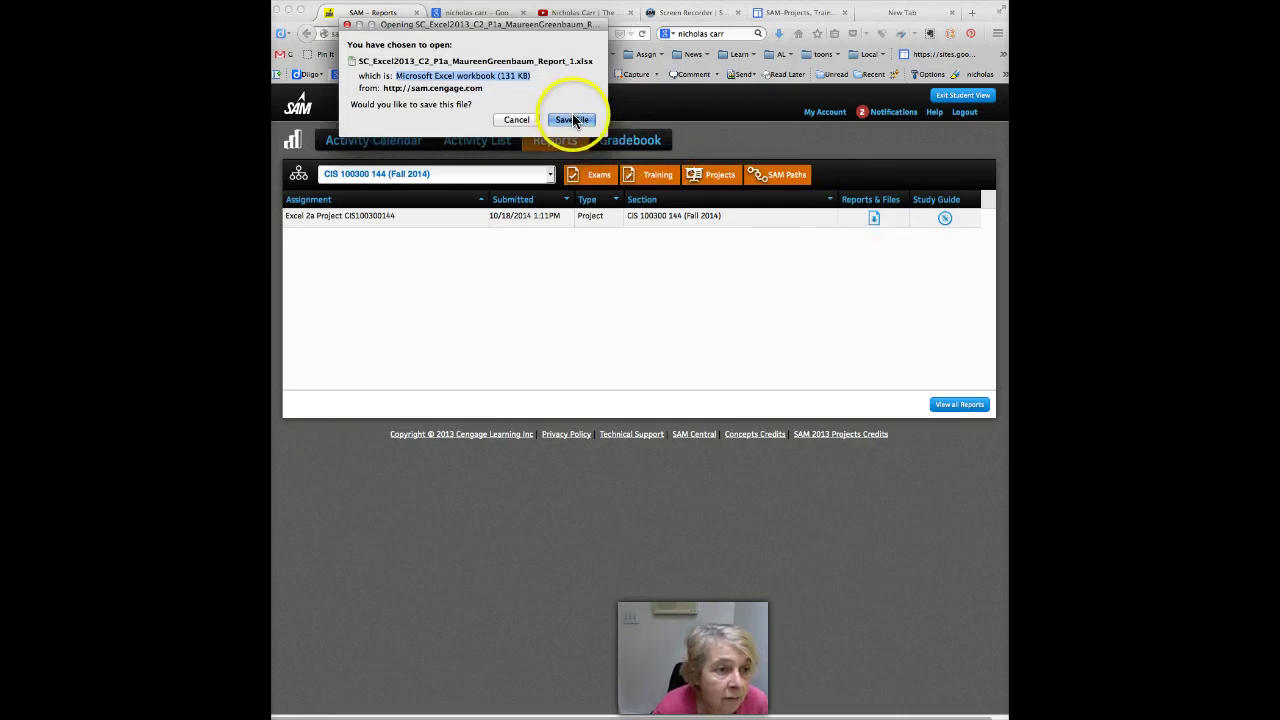
click(572, 120)
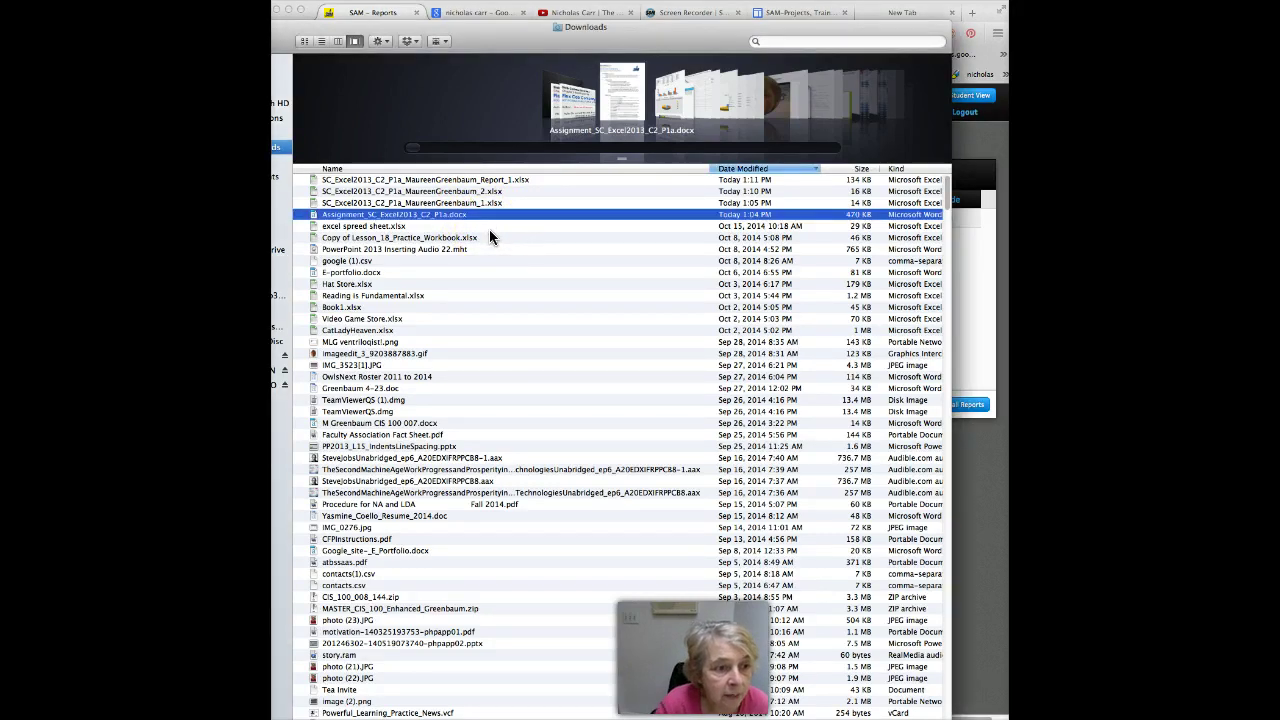
- Open the downloaded graded report workbook ending in Report_1.xlsx from the Downloads folder
click(590, 100)
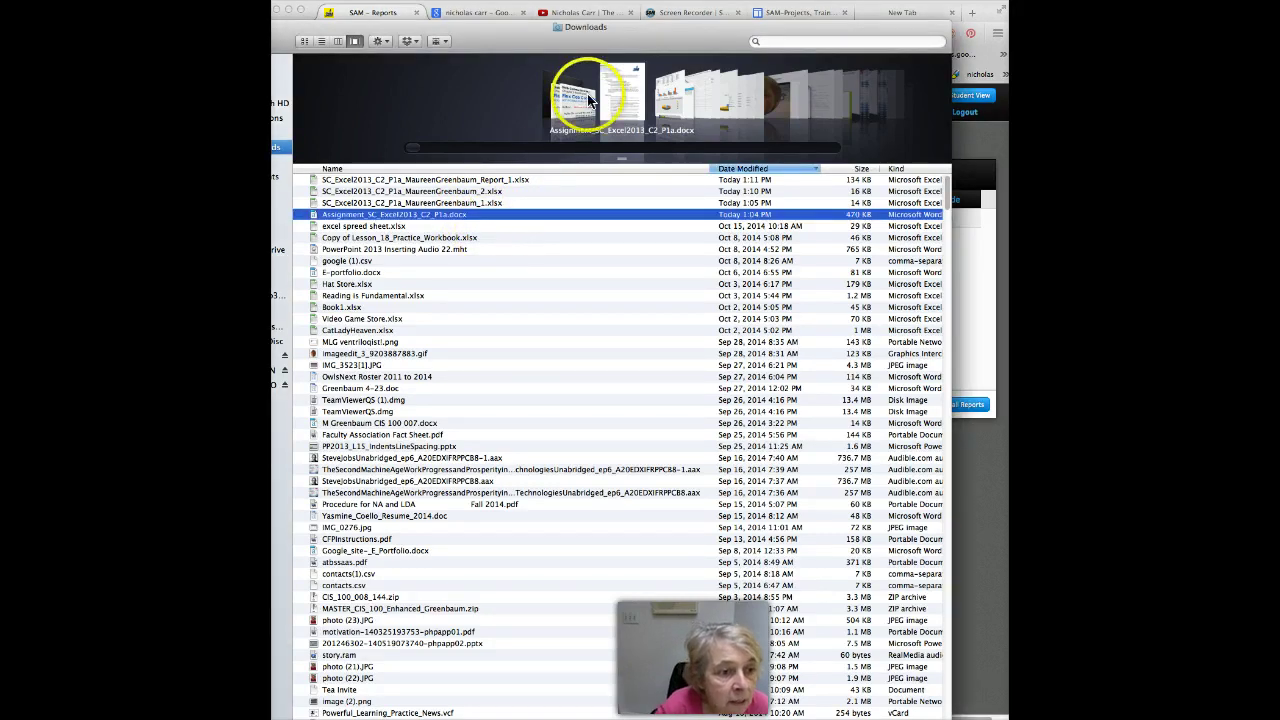
double_click(484, 179)
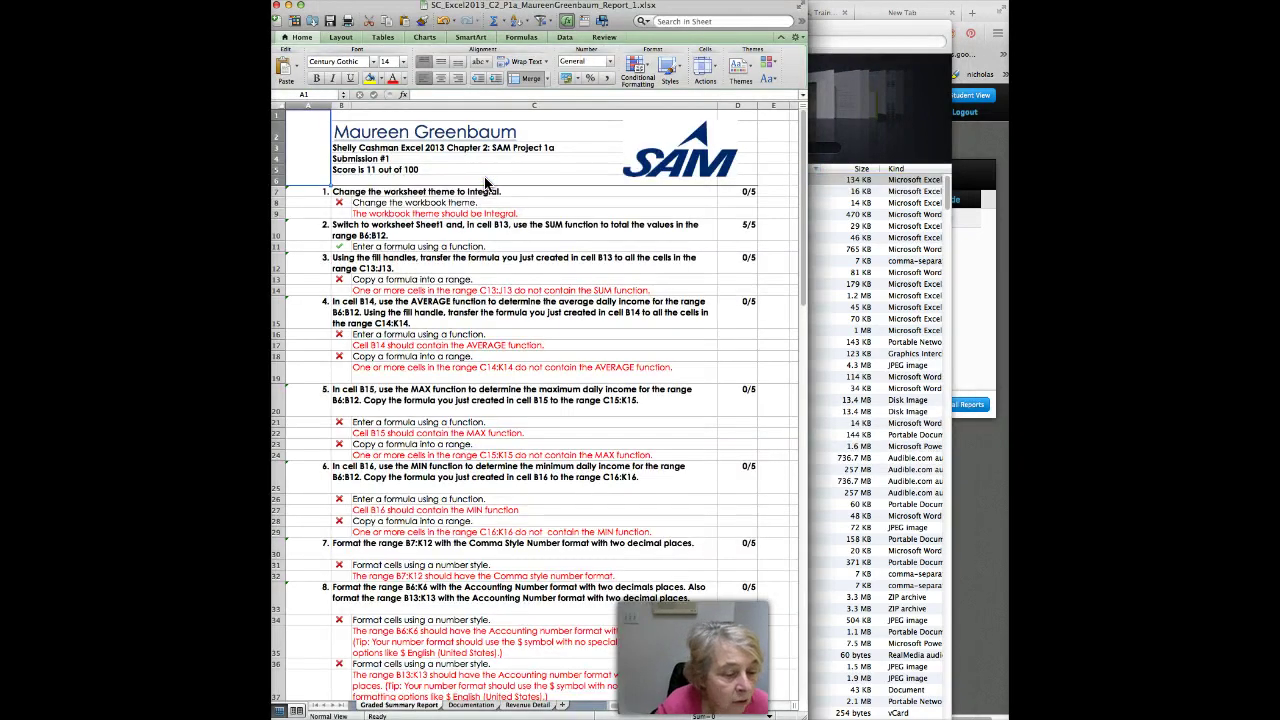
click(487, 85)
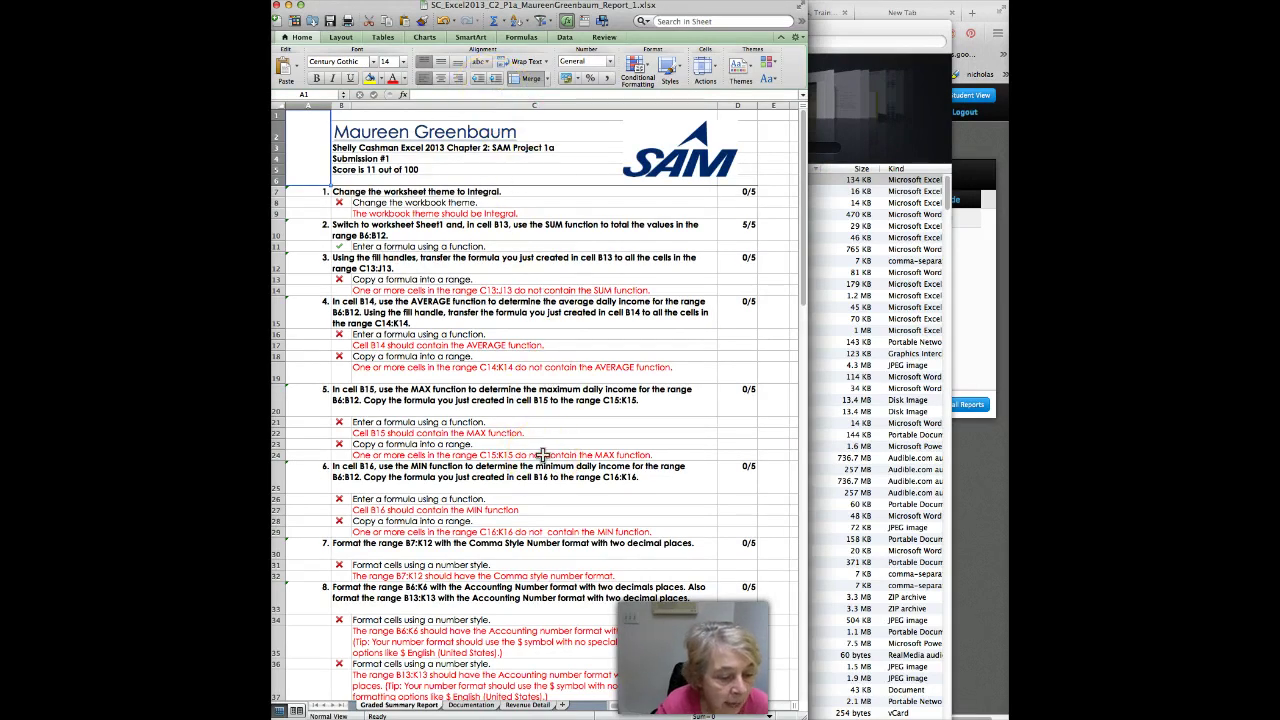
- Examine the Revenue Detail and Documentation sheets of the report, and read the feedback for every project step in the Graded Summary Report
click(524, 705)
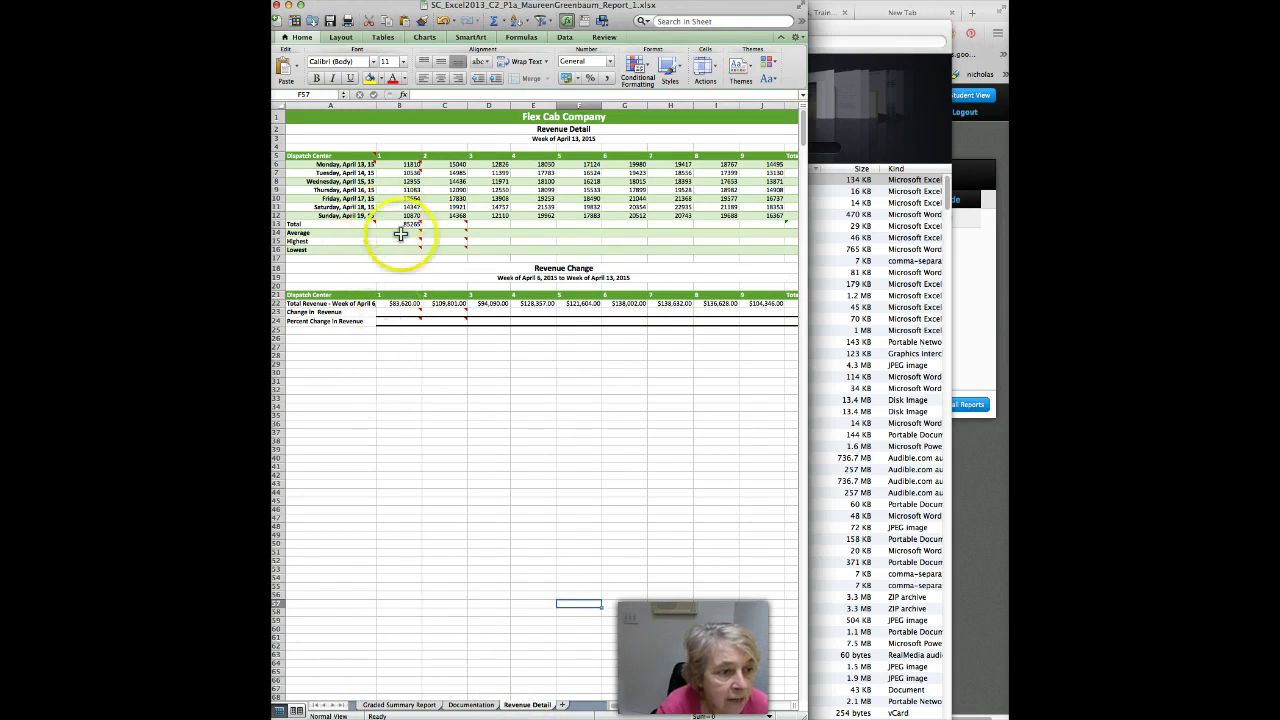
mouse_move(413, 225)
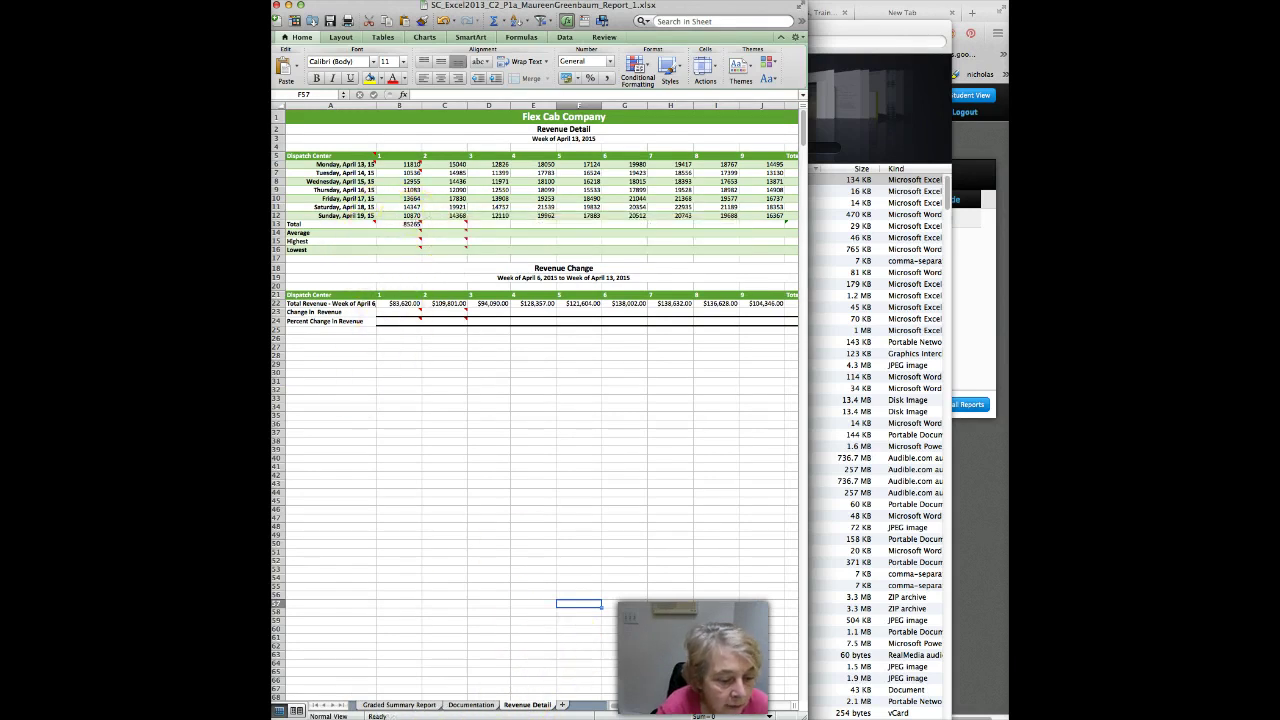
click(395, 706)
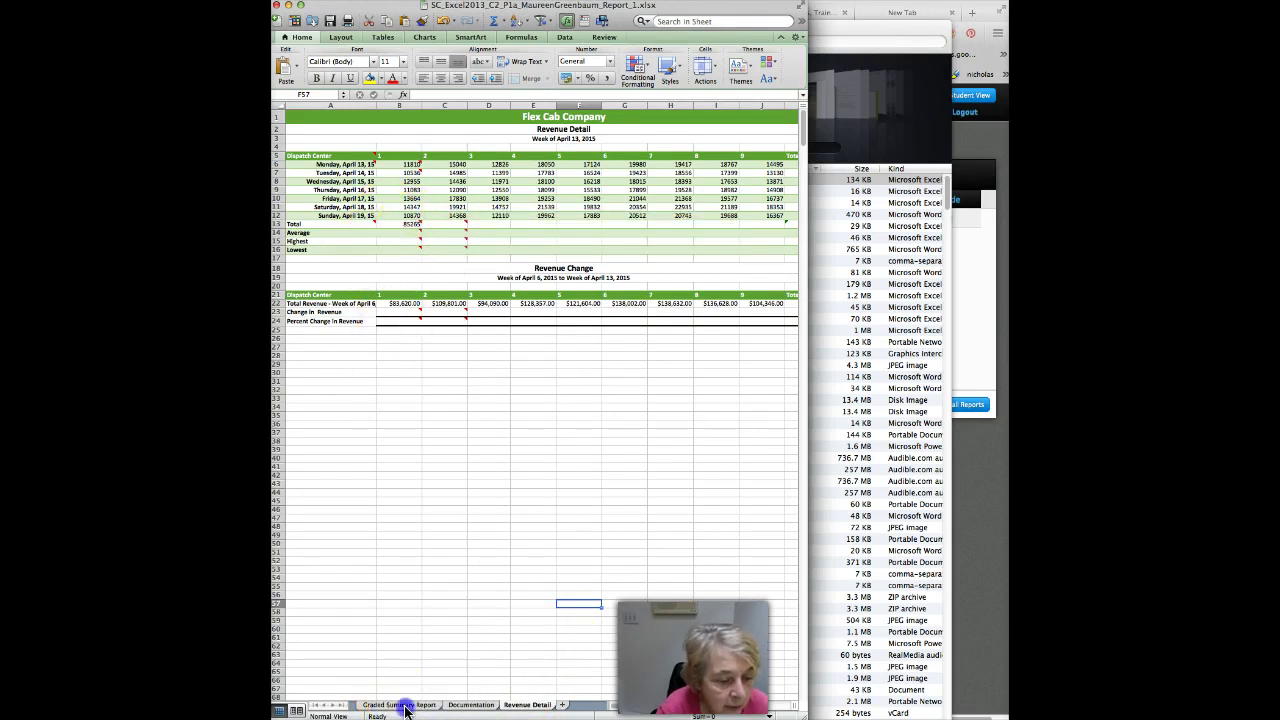
click(472, 706)
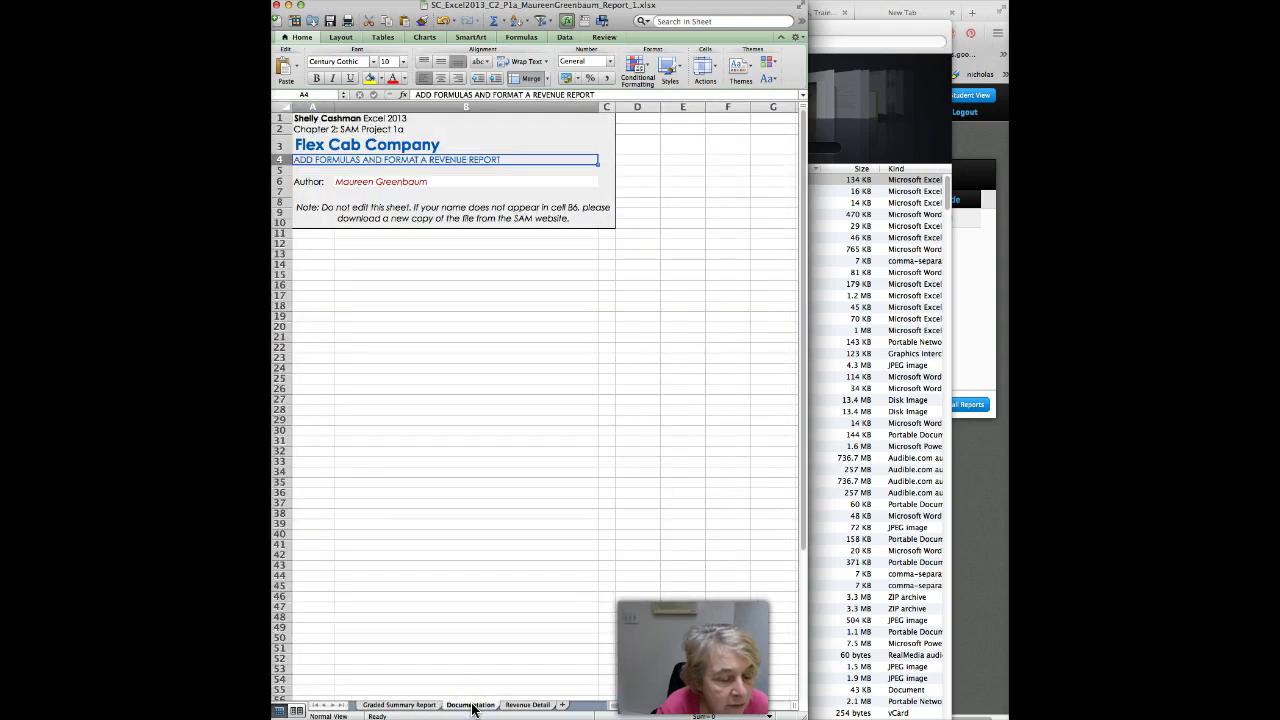
click(428, 707)
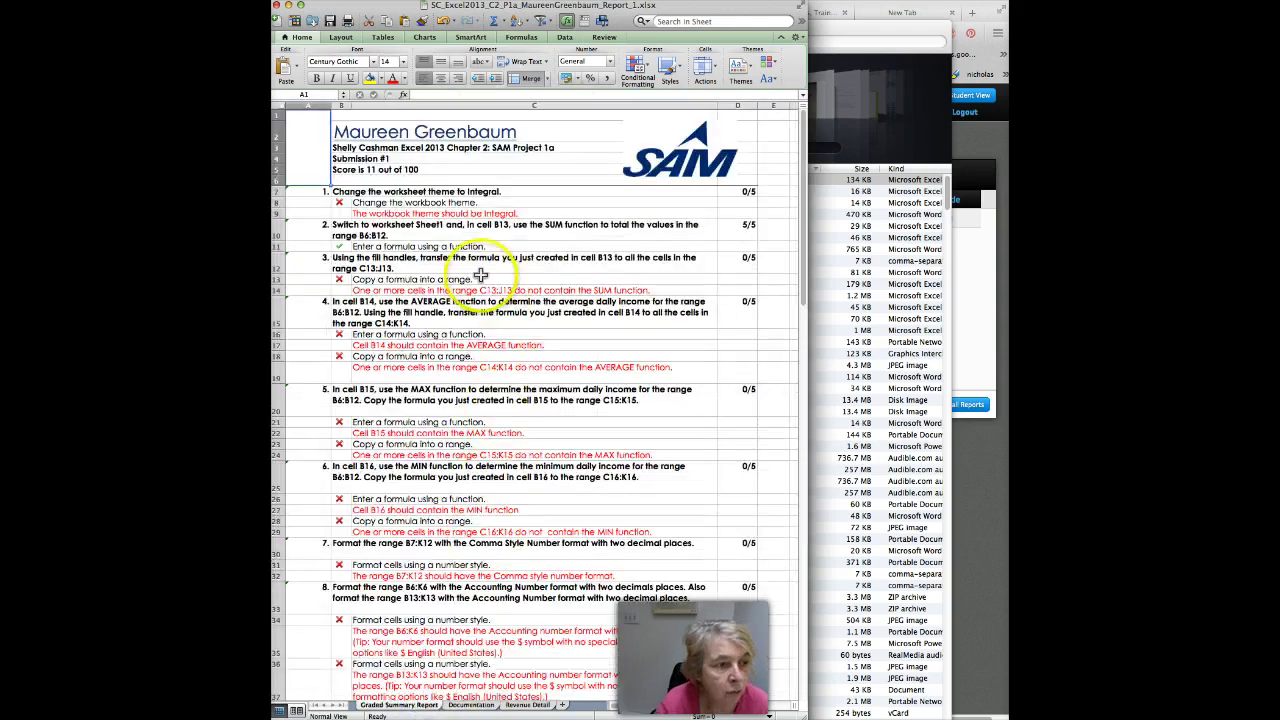
click(398, 185)
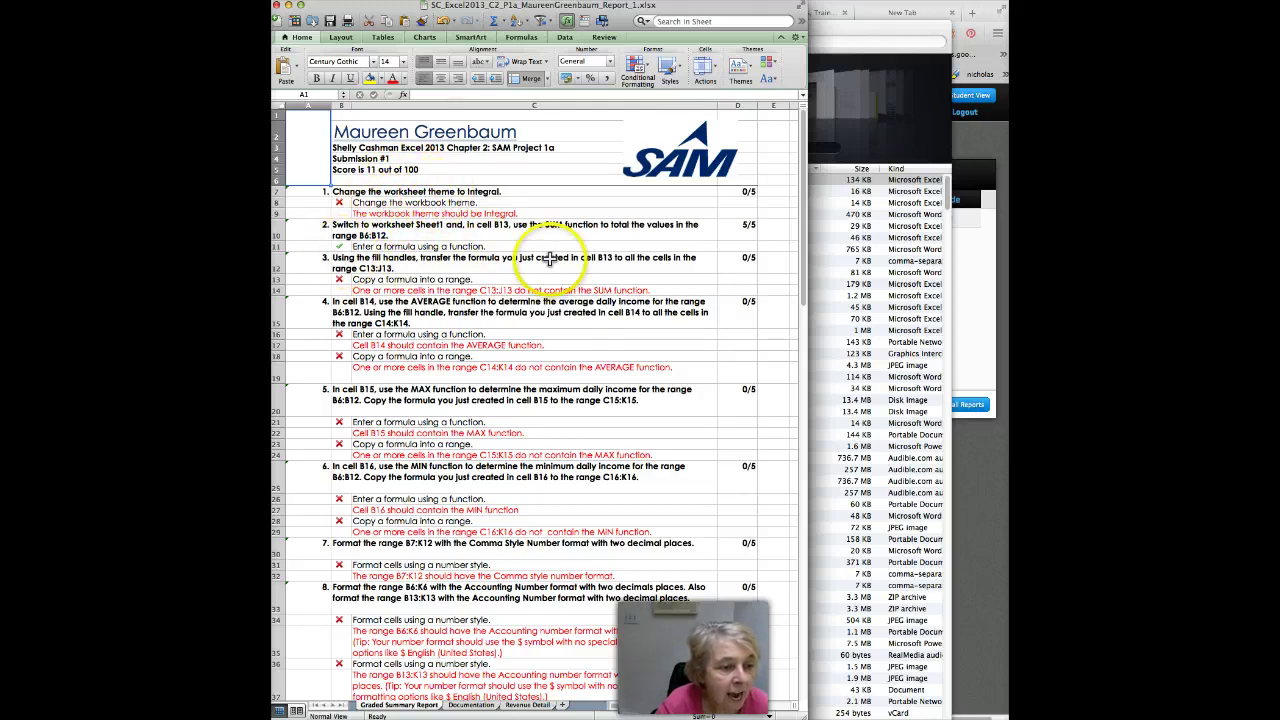
scroll(527, 279, down, 8)
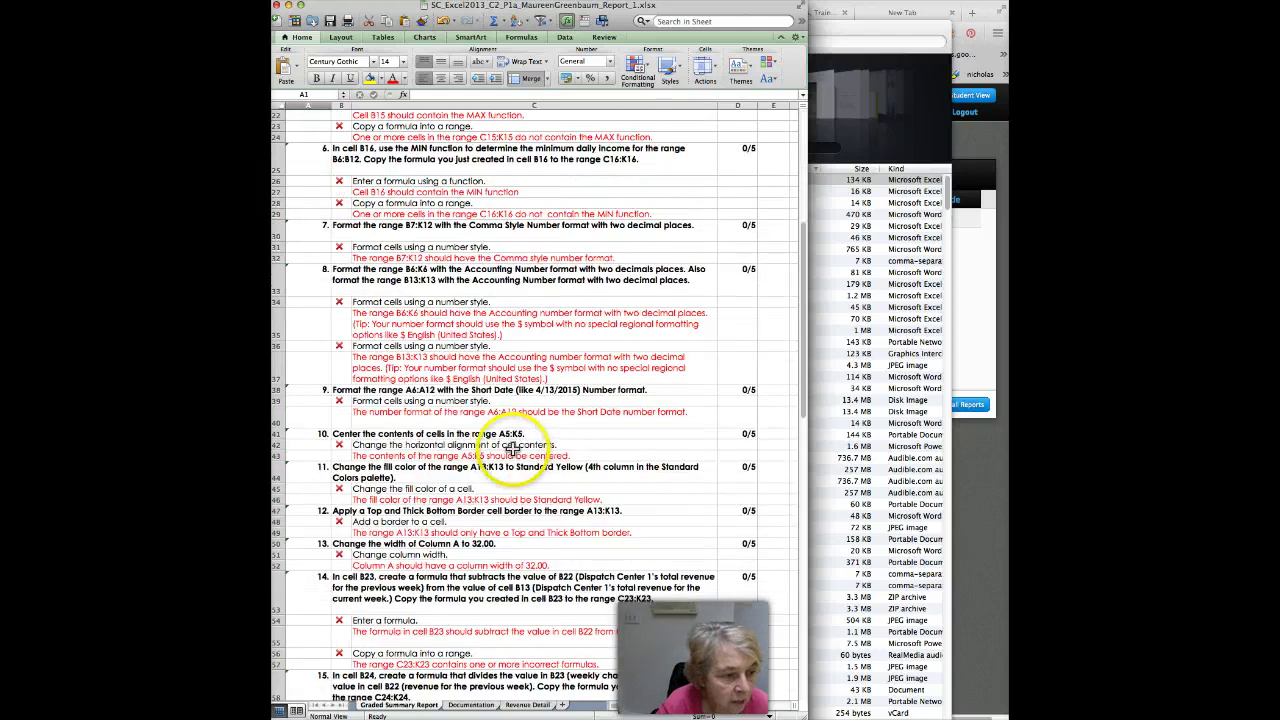
scroll(512, 447, down, 5)
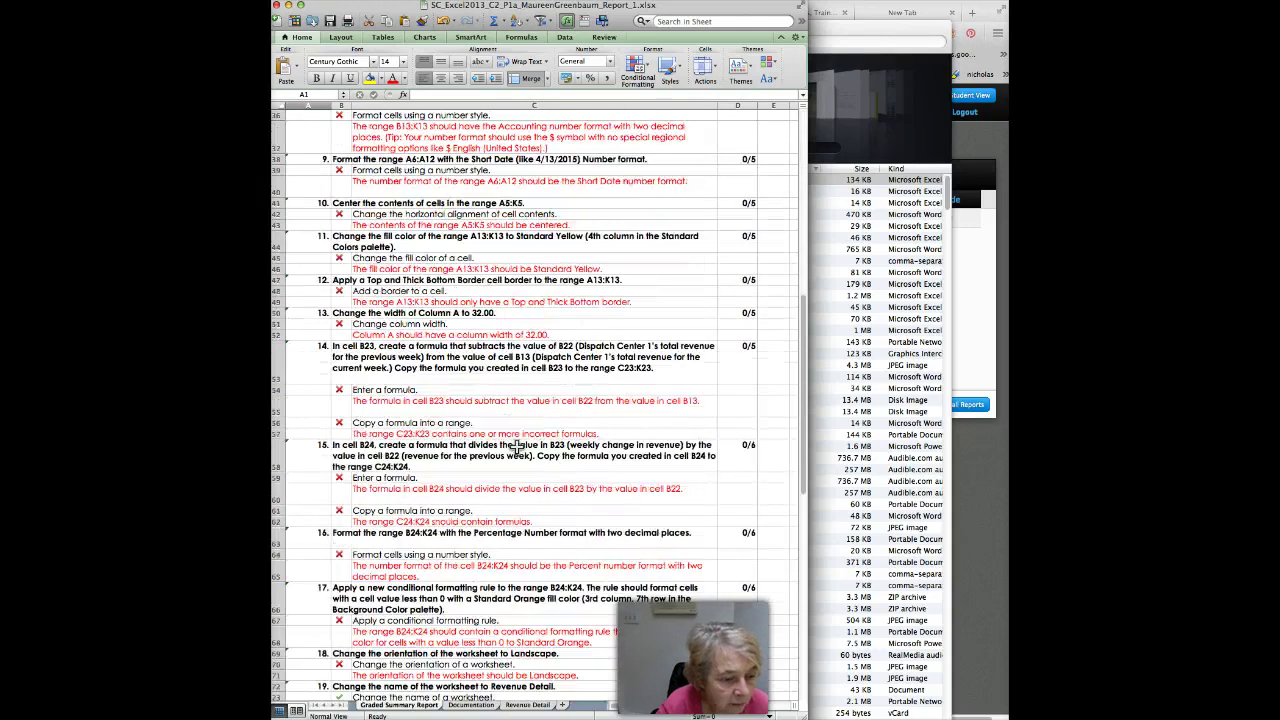
scroll(516, 447, down, 3)
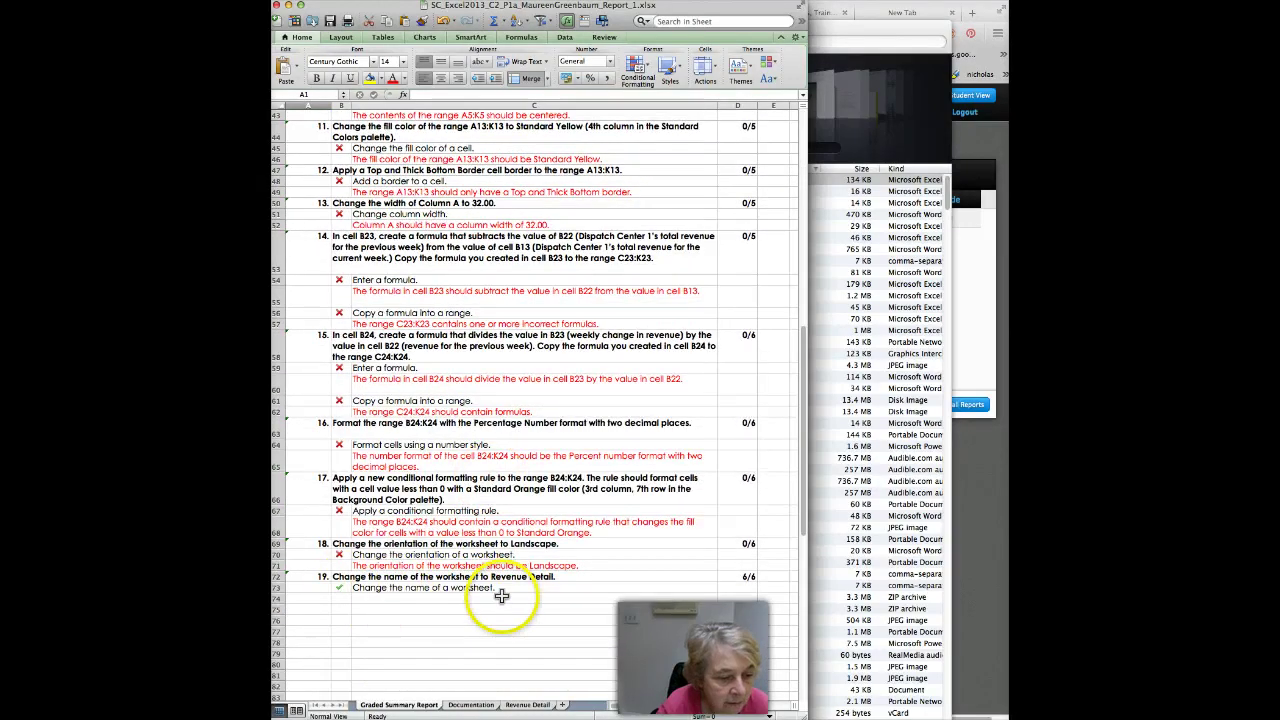
scroll(525, 470, up, 15)
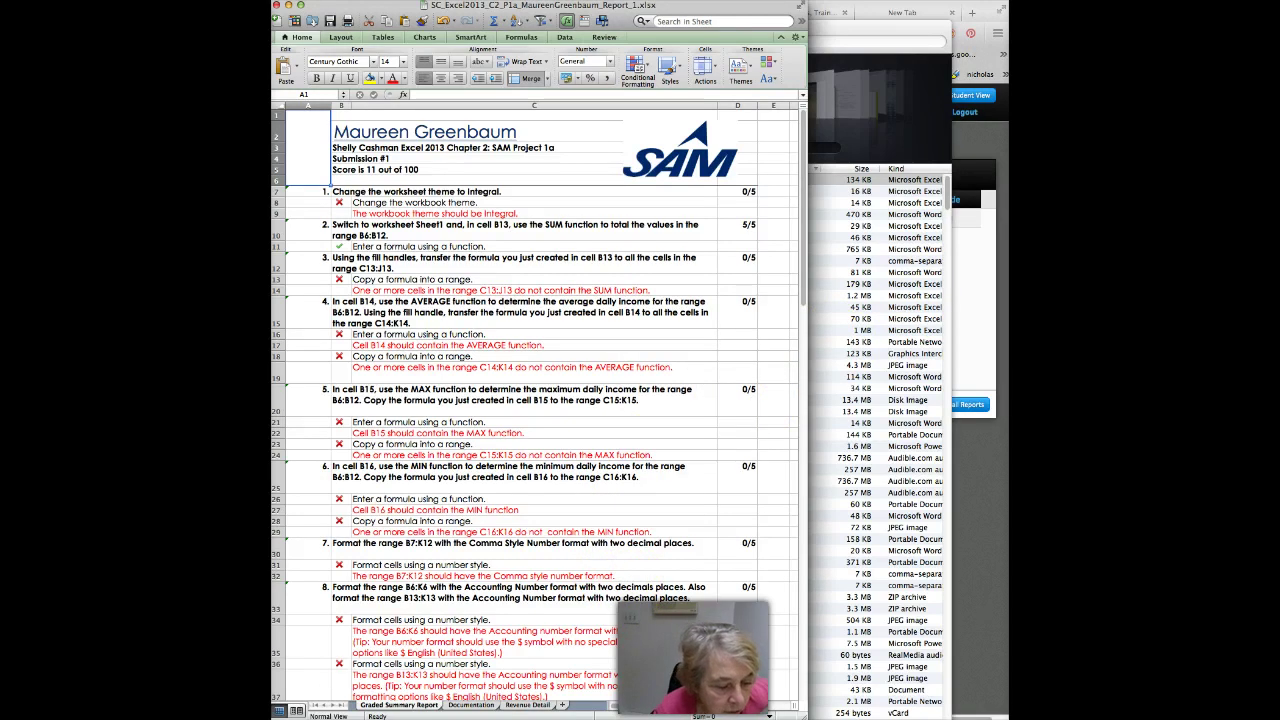
- Reopen the project workbook ending in _2.xlsx from Downloads and bring up the assignment instructions document beside it
key(super+Tab)
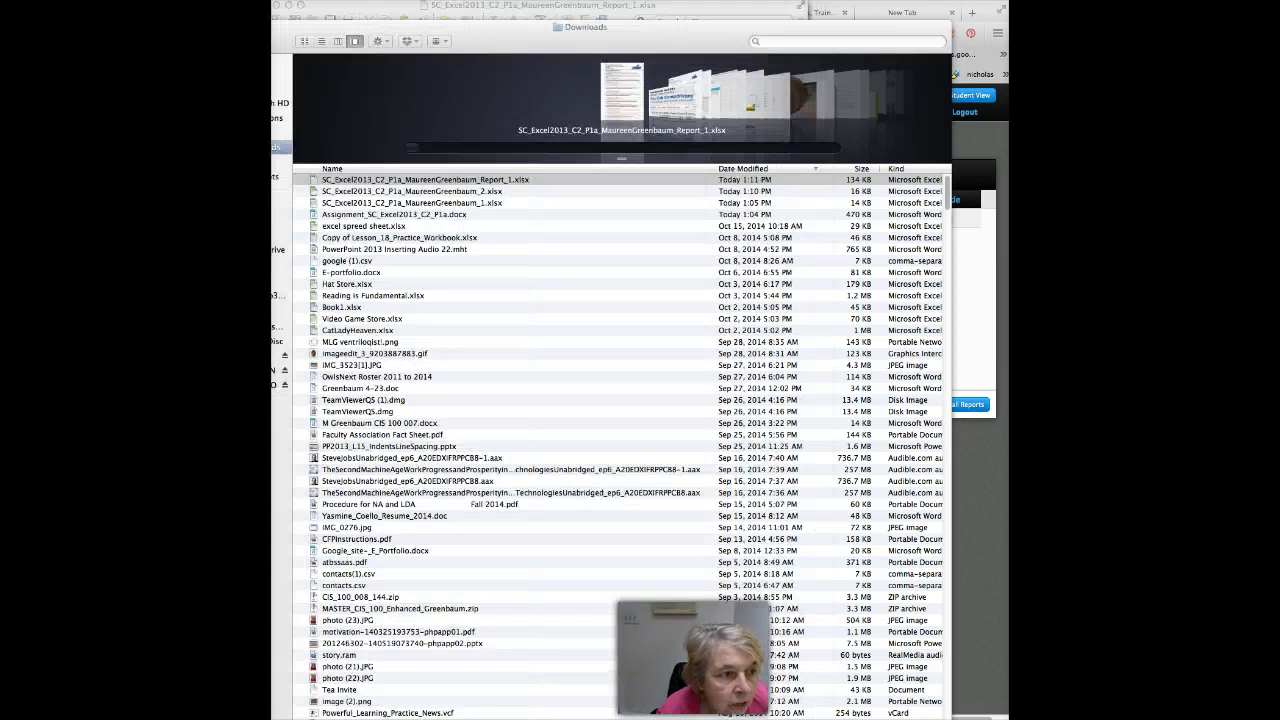
double_click(451, 192)
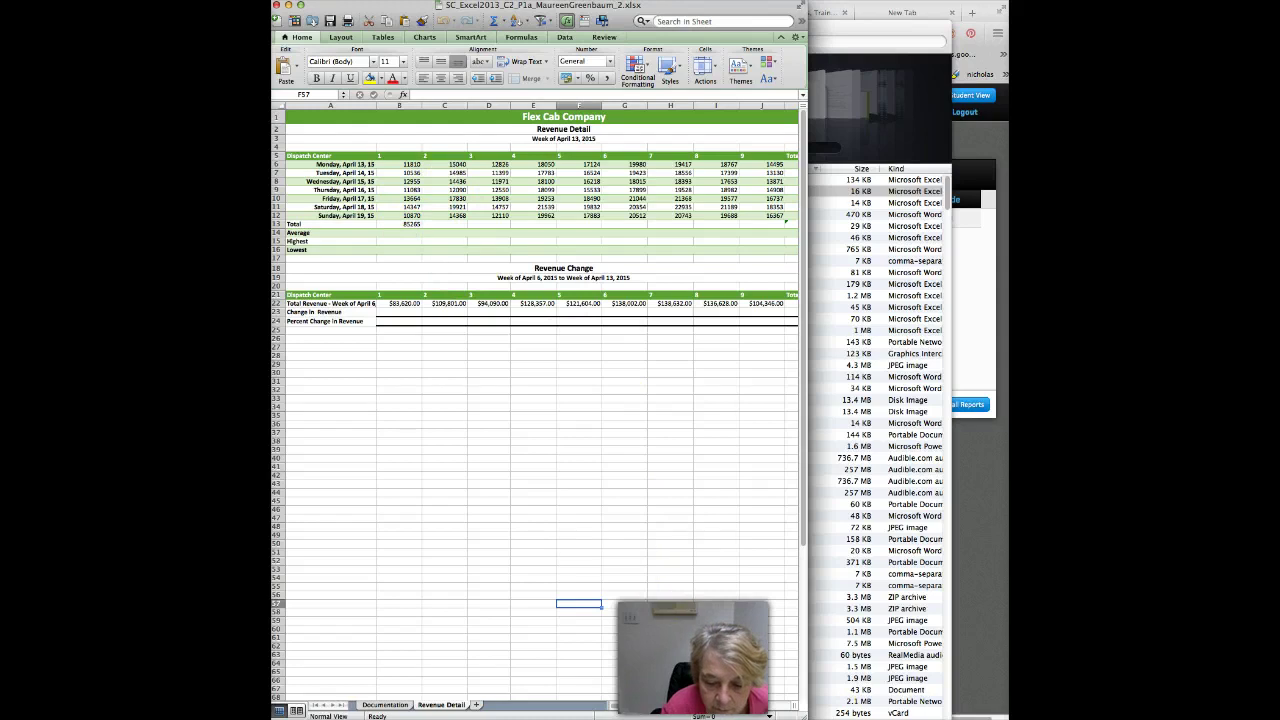
key(super+Tab)
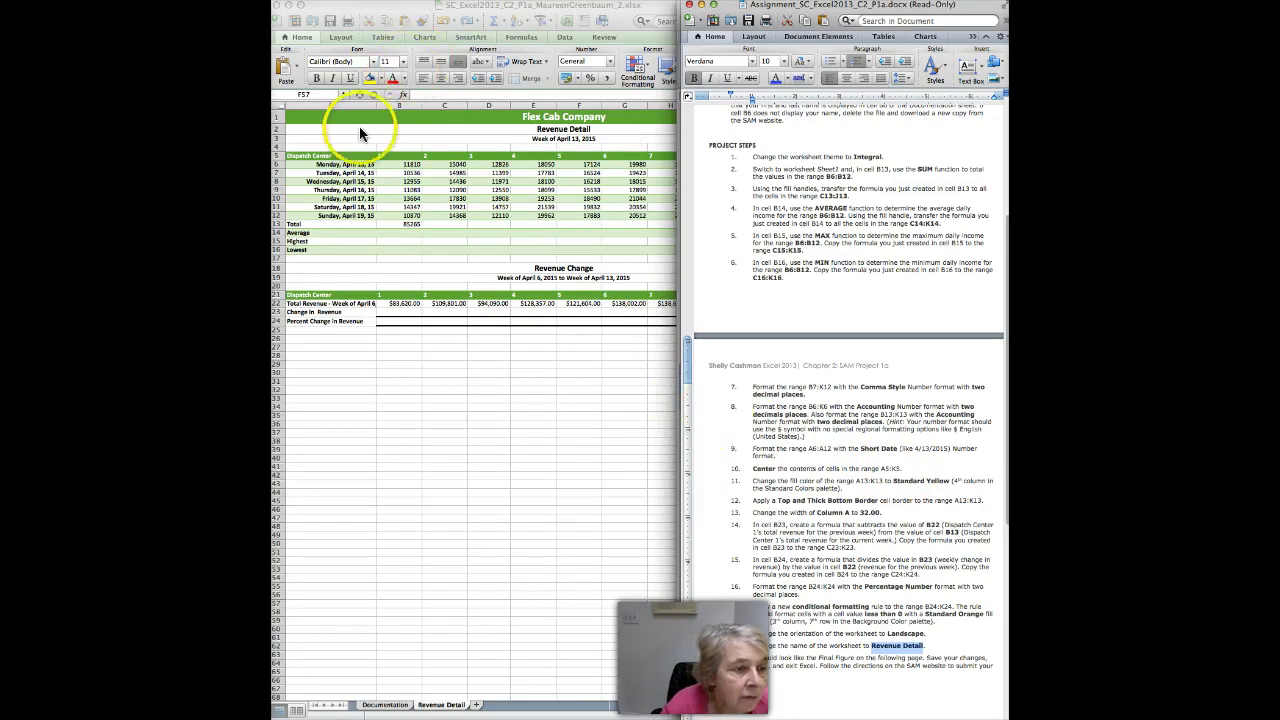
- Center the contents of the range A5:K5 on the Revenue Detail sheet and save the workbook
click(333, 108)
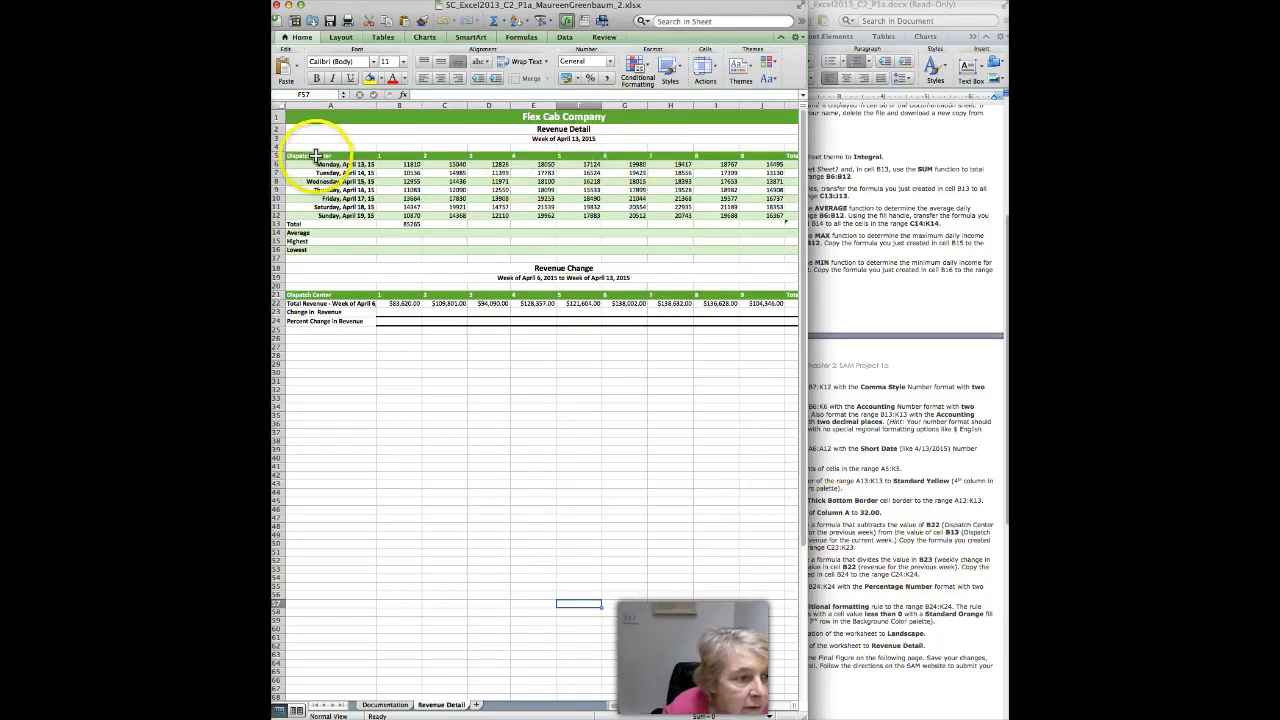
click(370, 157)
drag(370, 157, 792, 153)
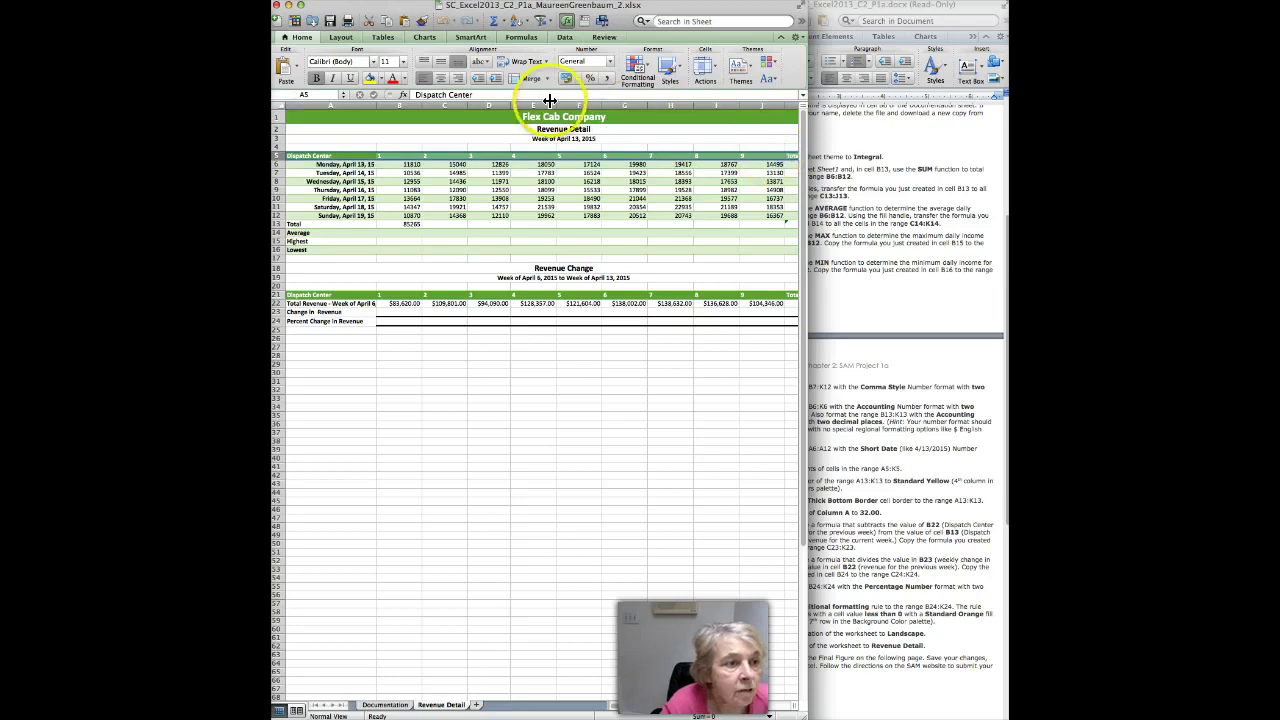
click(440, 80)
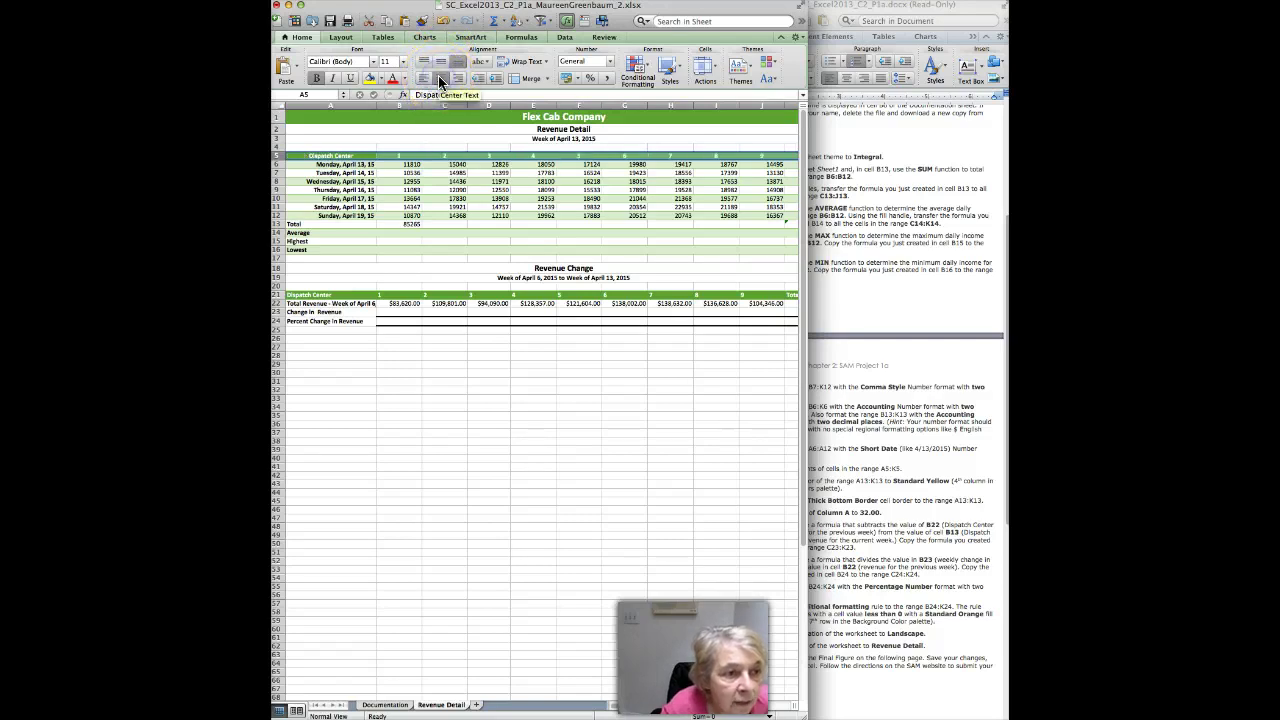
click(330, 20)
- Check the column-width instruction in the assignment document and widen column A of Revenue Detail to about 32.17
click(900, 472)
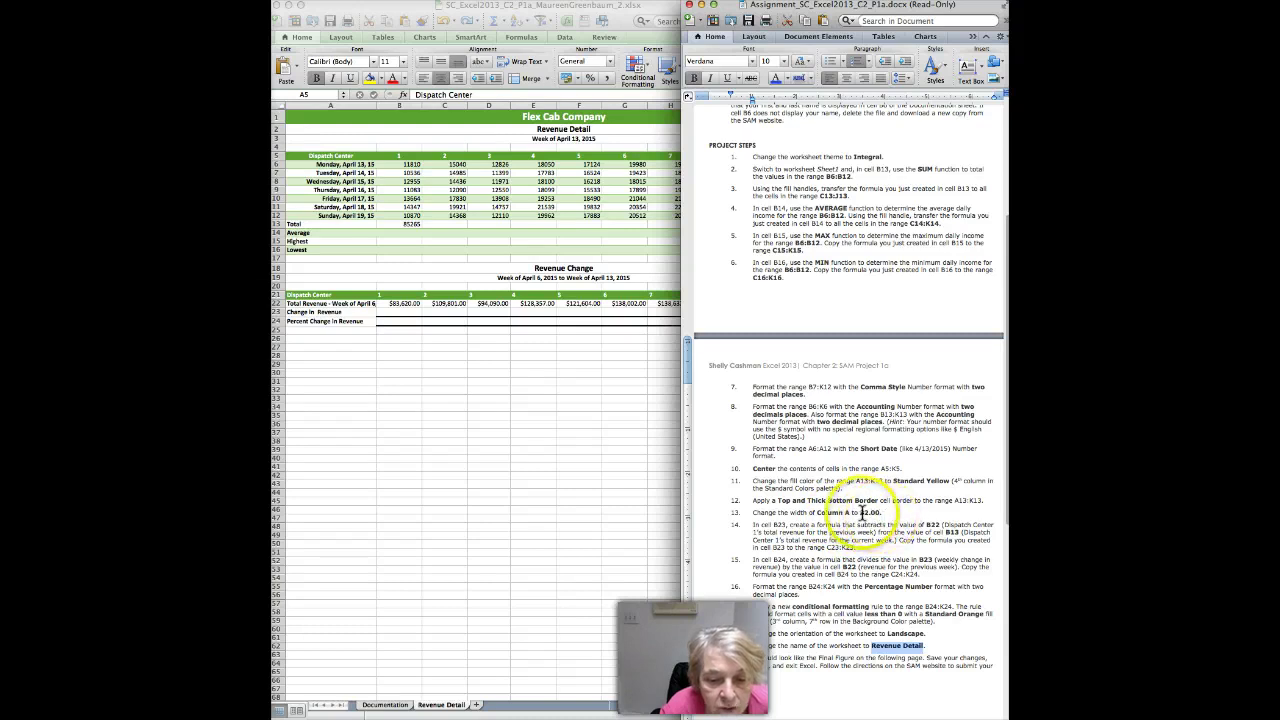
click(369, 107)
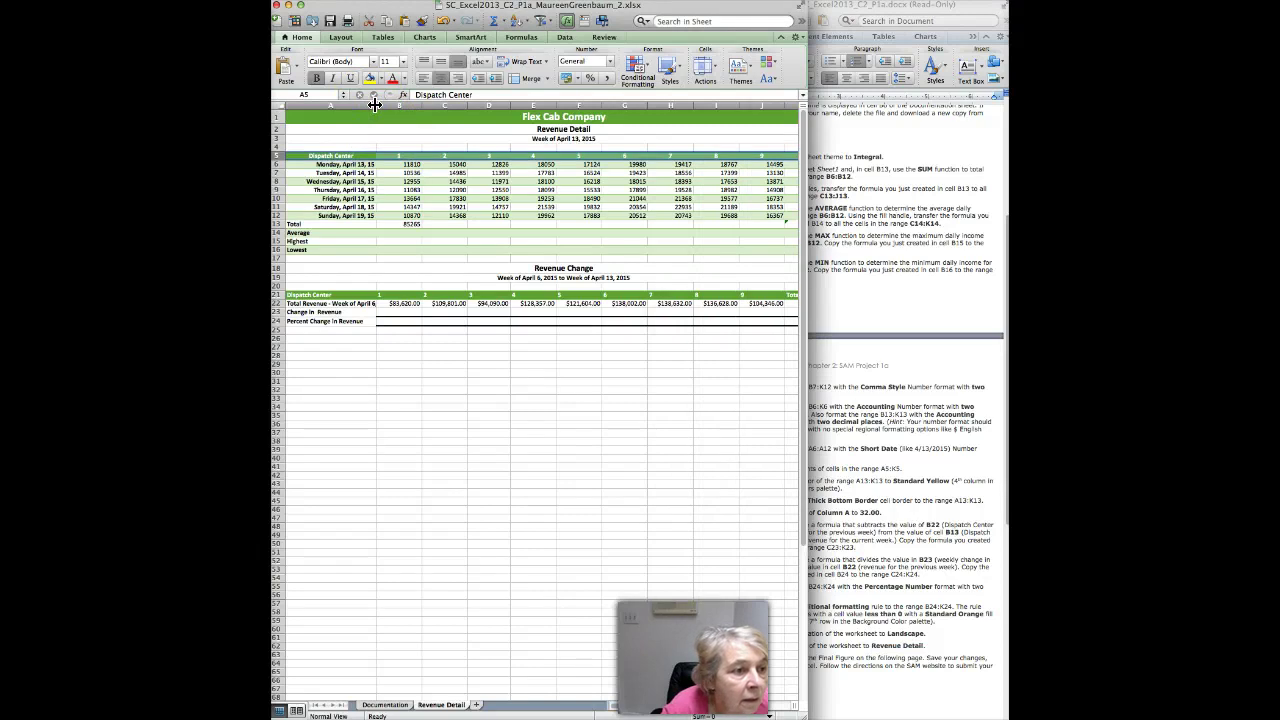
drag(375, 105, 405, 98)
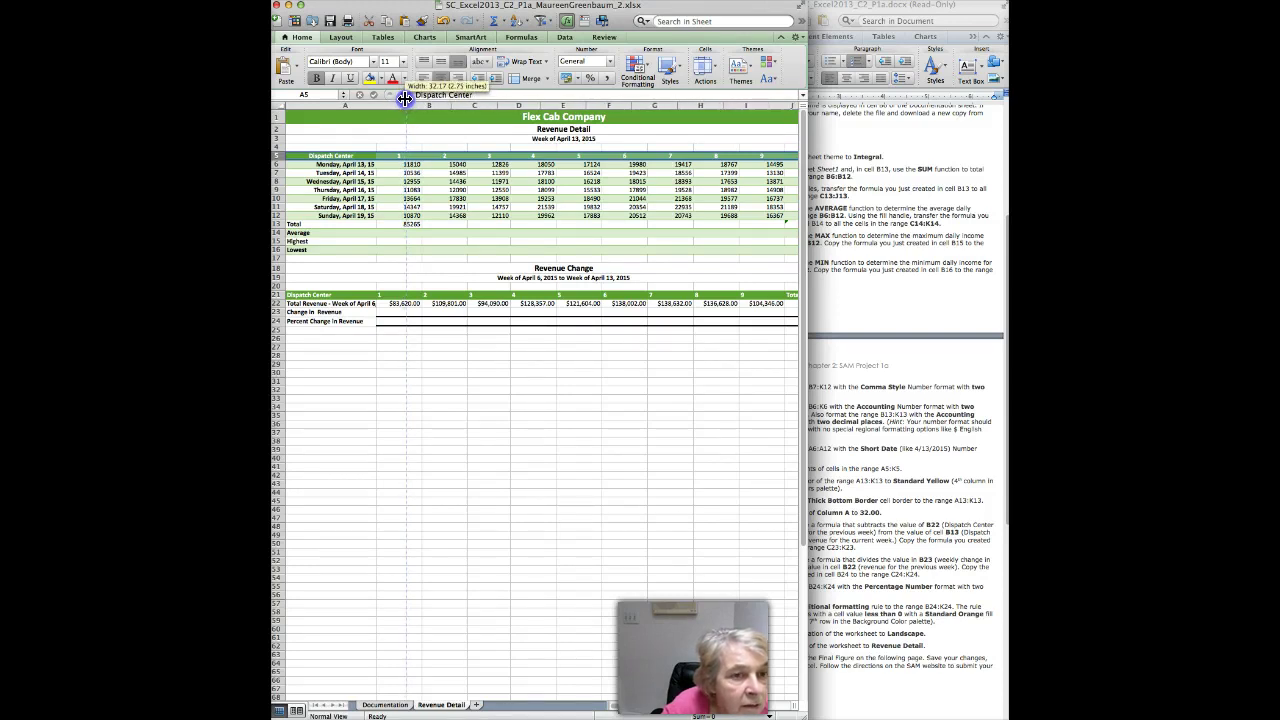
drag(405, 98, 405, 100)
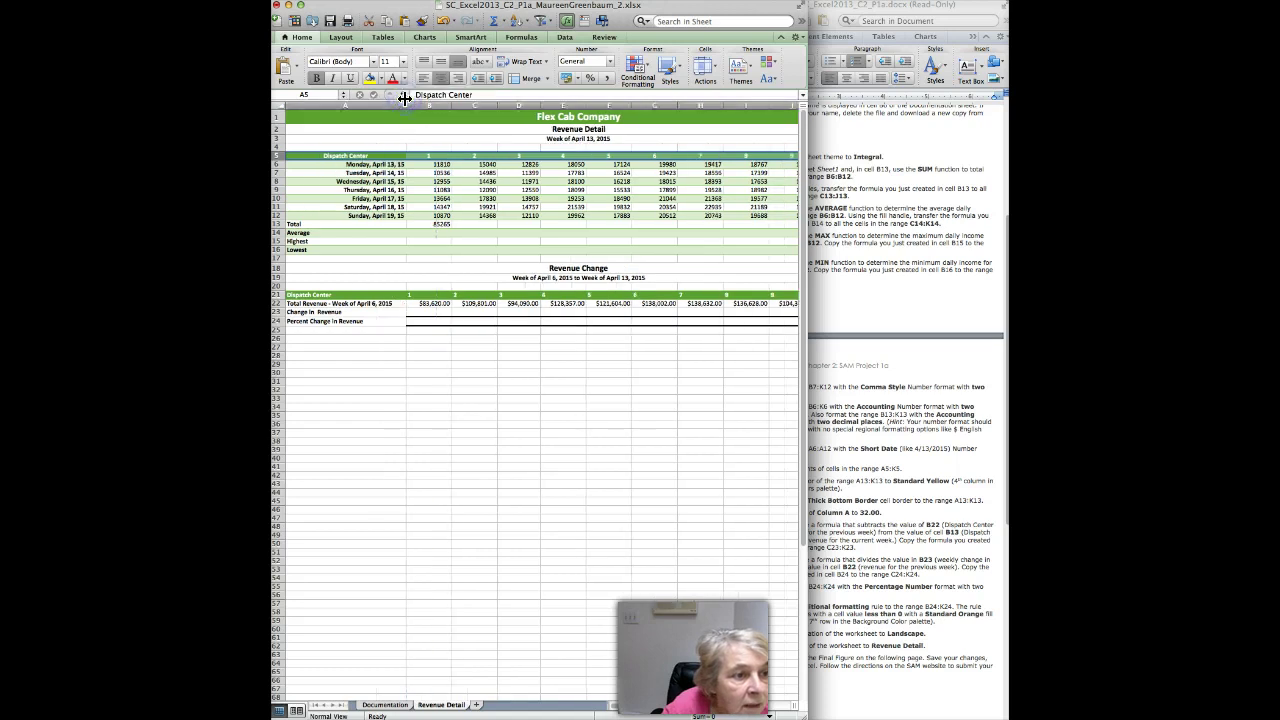
- Try to set the width of column A on the Revenue Detail sheet to exactly 32.00
right_click(405, 104)
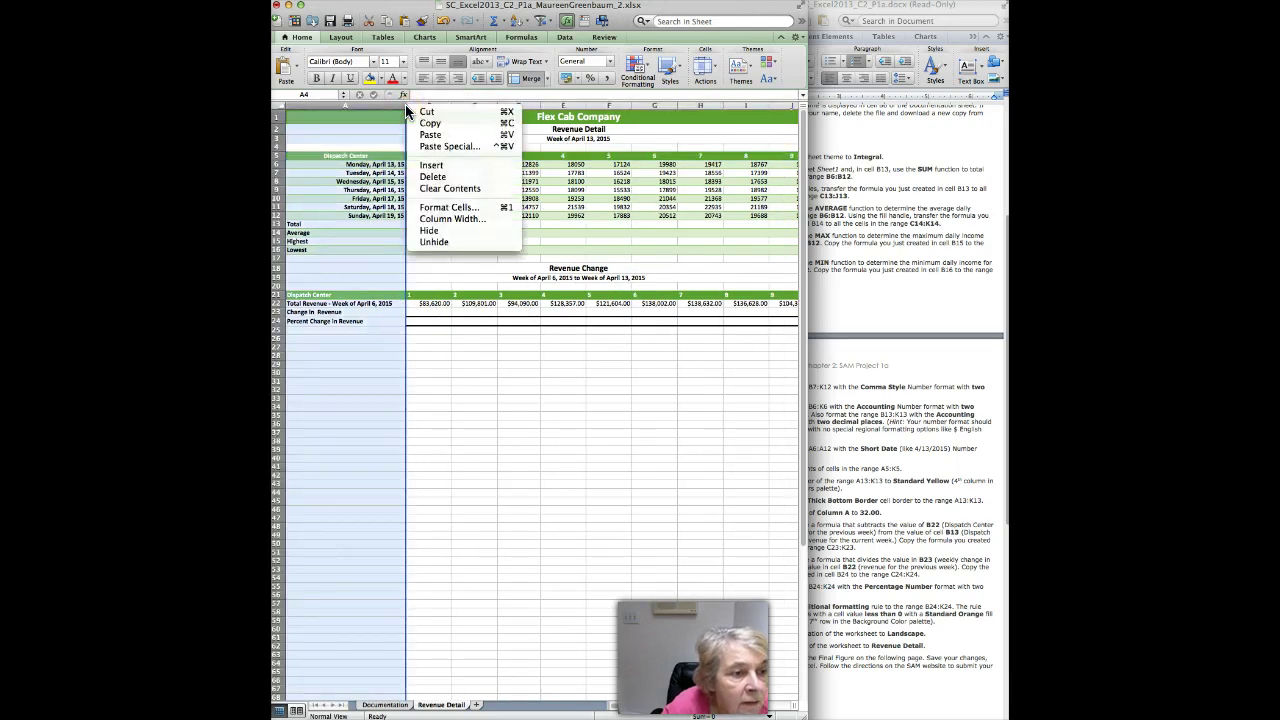
click(453, 218)
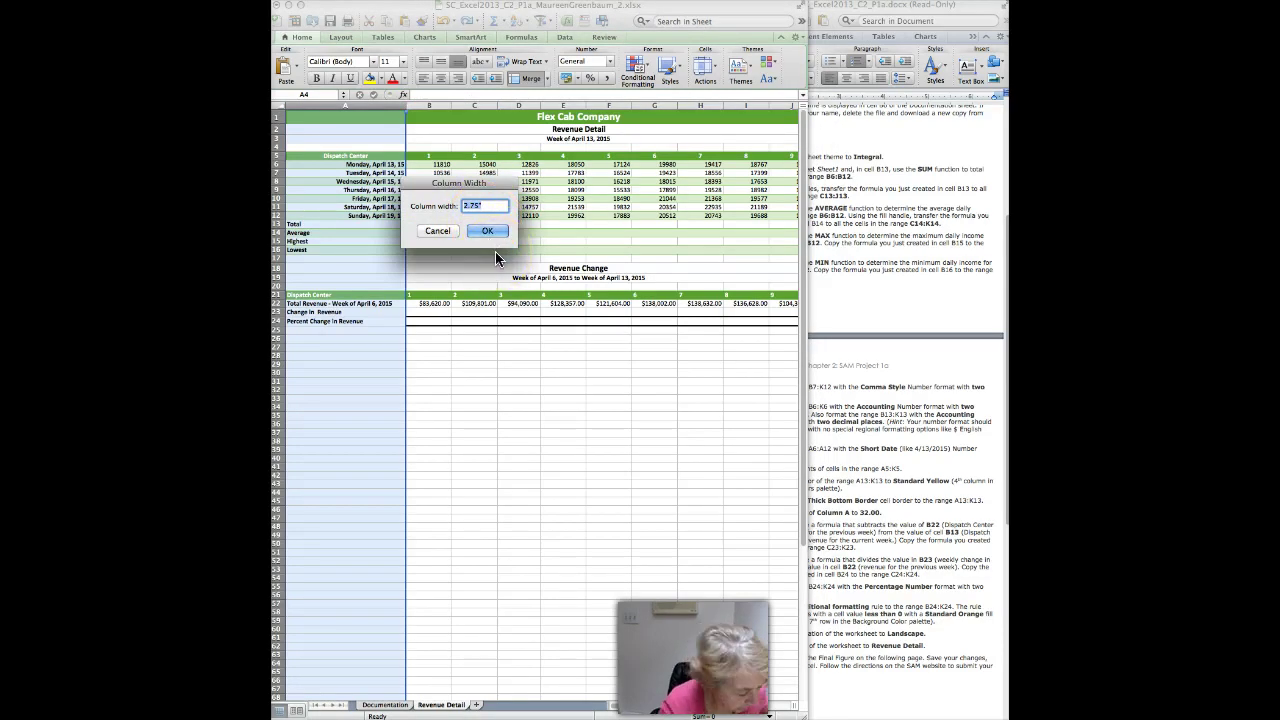
text(32.0)
key(Return)
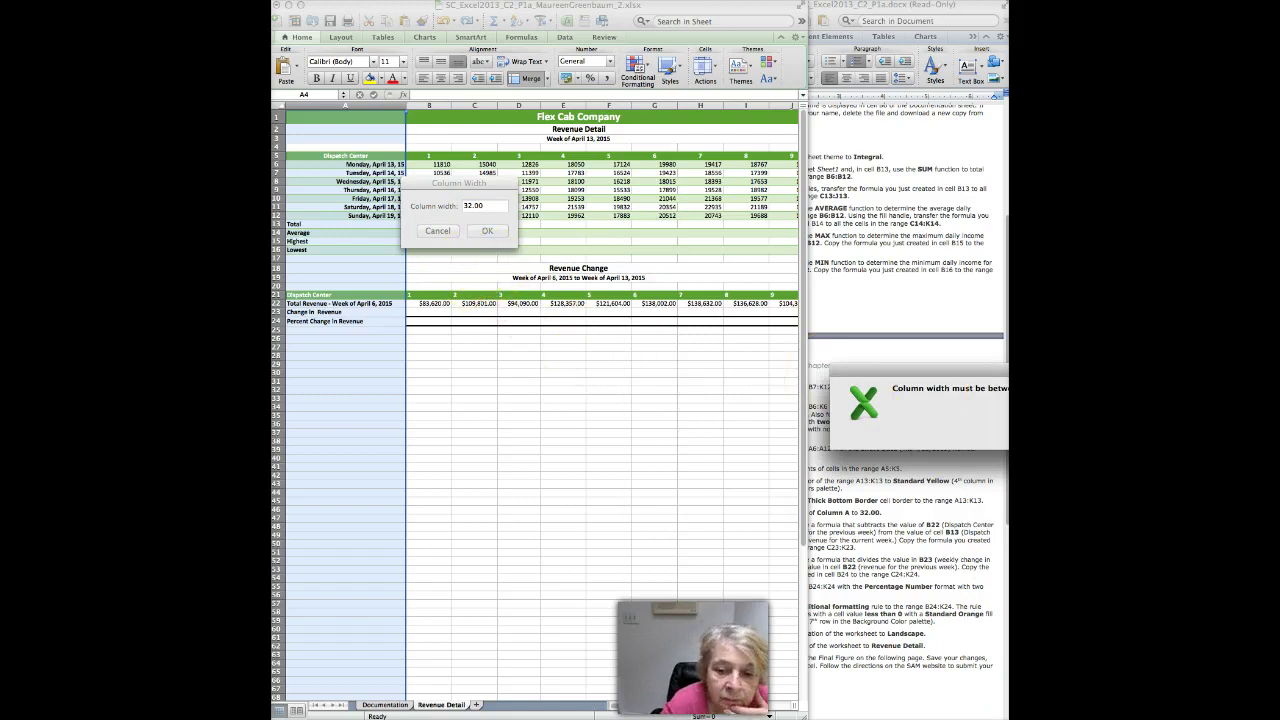
click(970, 427)
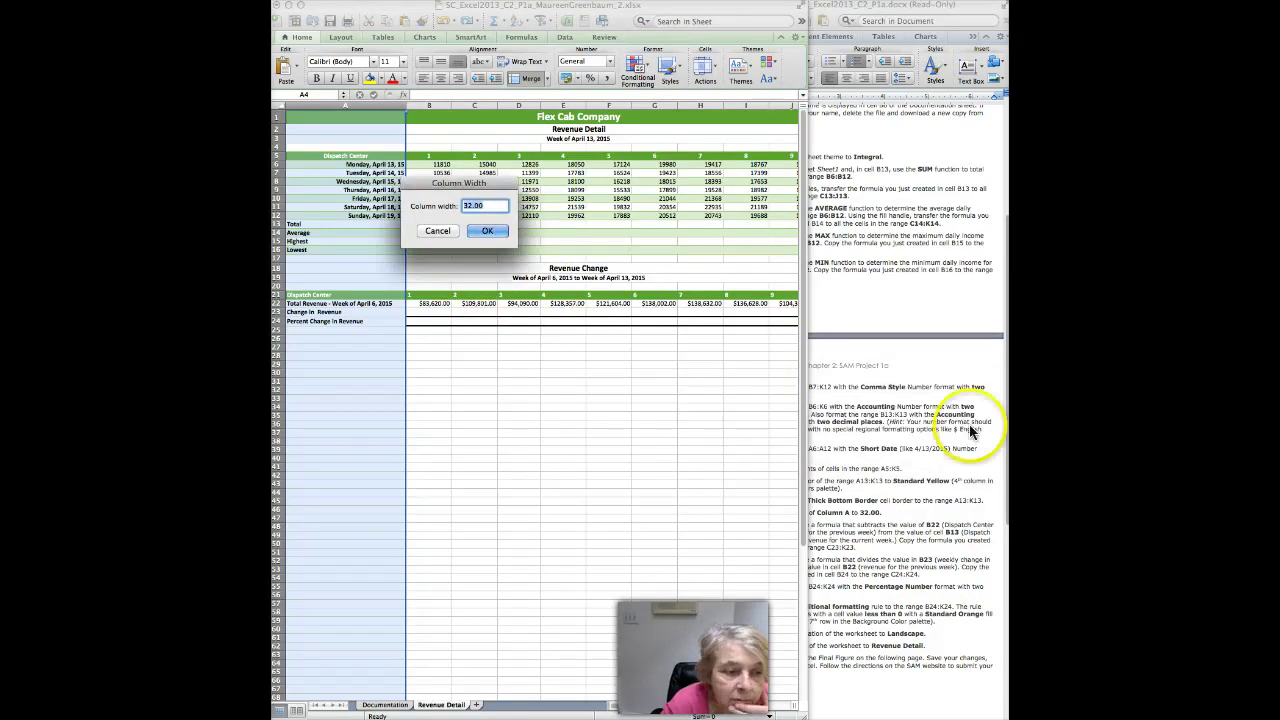
click(467, 232)
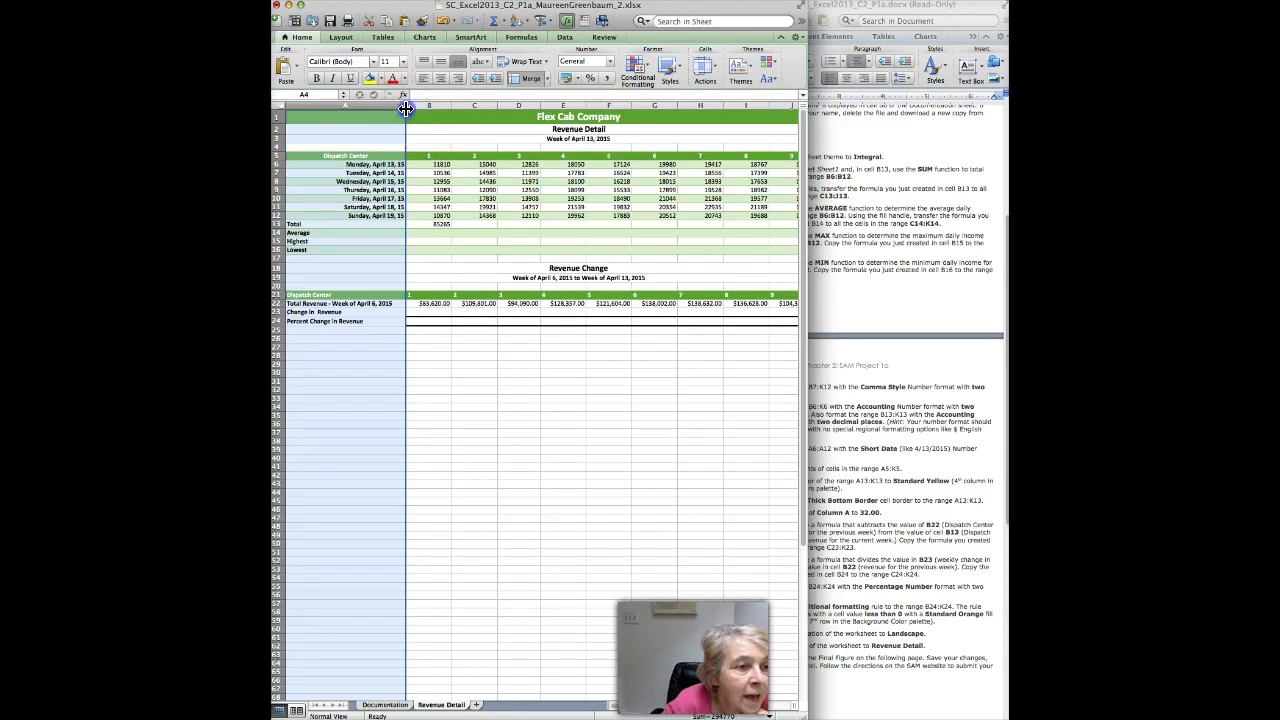
drag(406, 108, 406, 108)
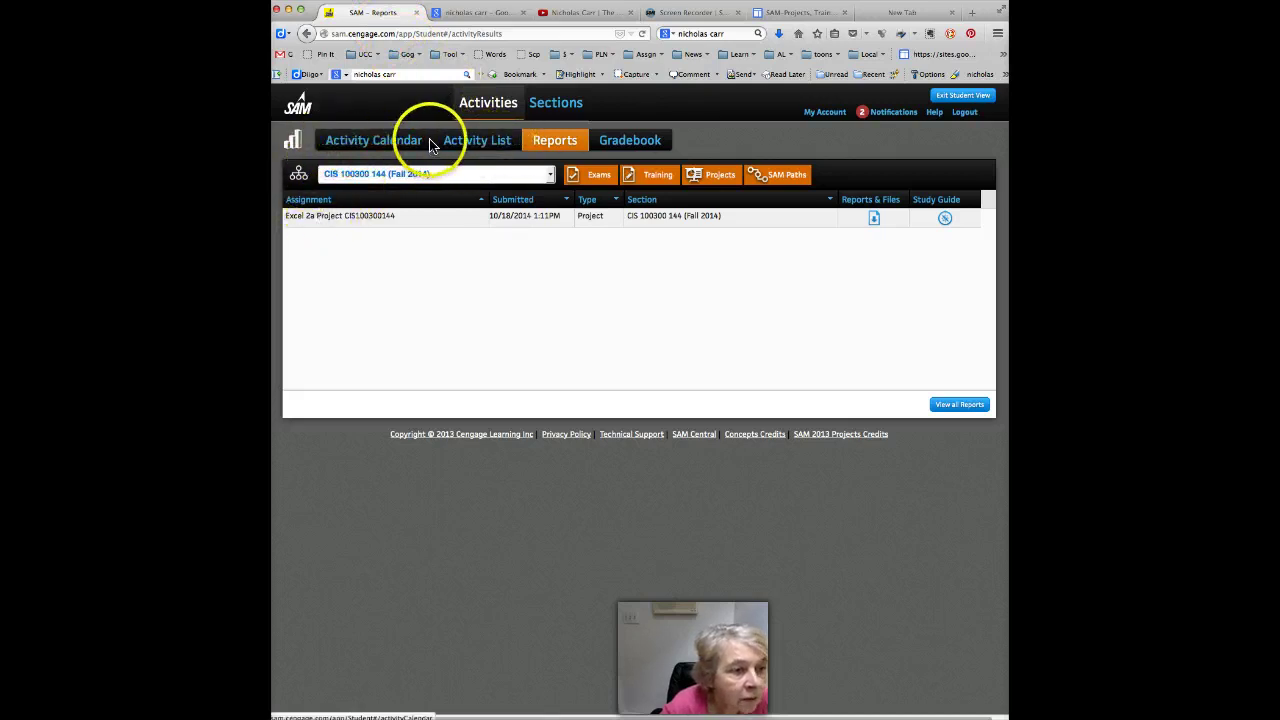
- Switch to SAM in the browser and submit the workbook ending in _2.xlsx for the Excel 2a Project due October 21
click(393, 148)
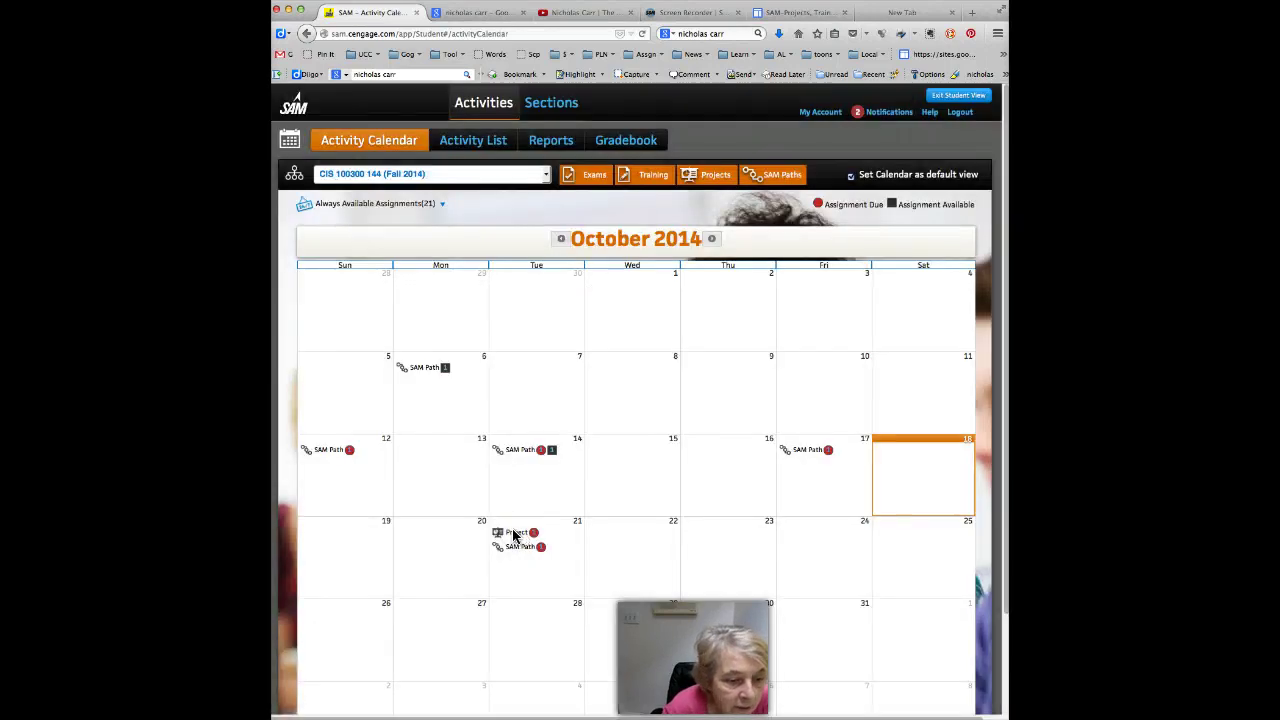
click(514, 523)
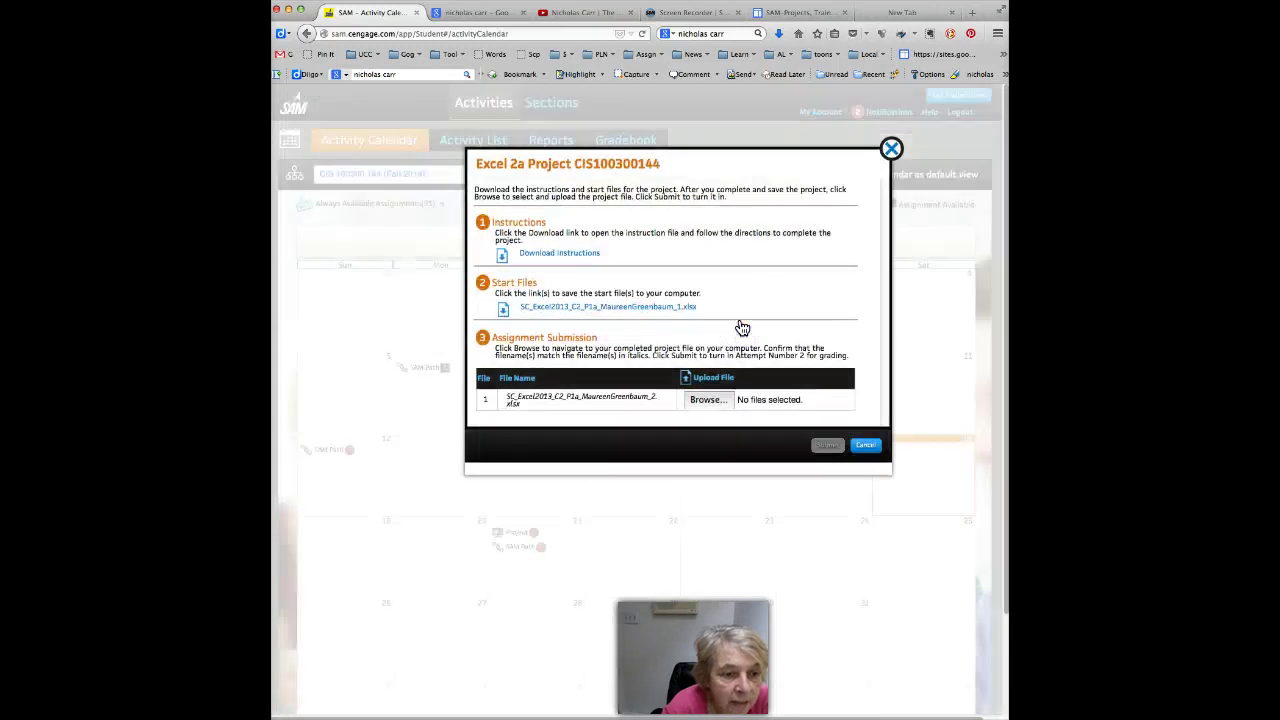
click(710, 399)
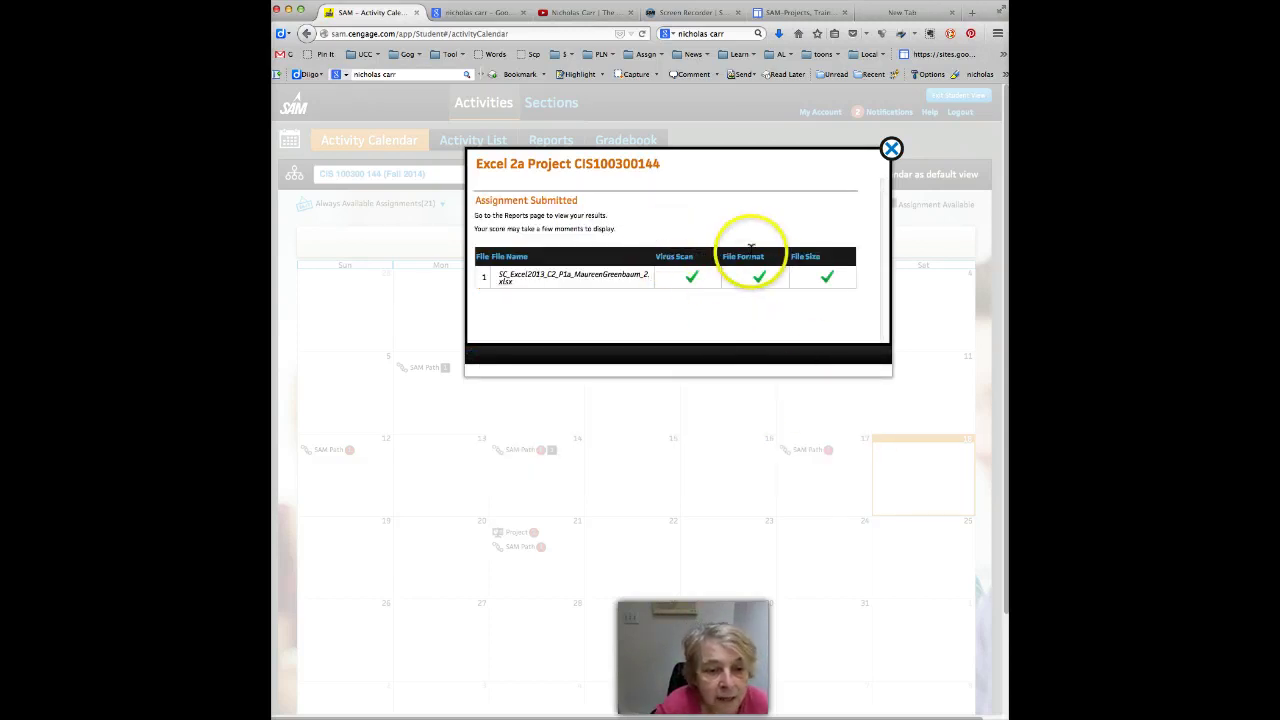
click(892, 148)
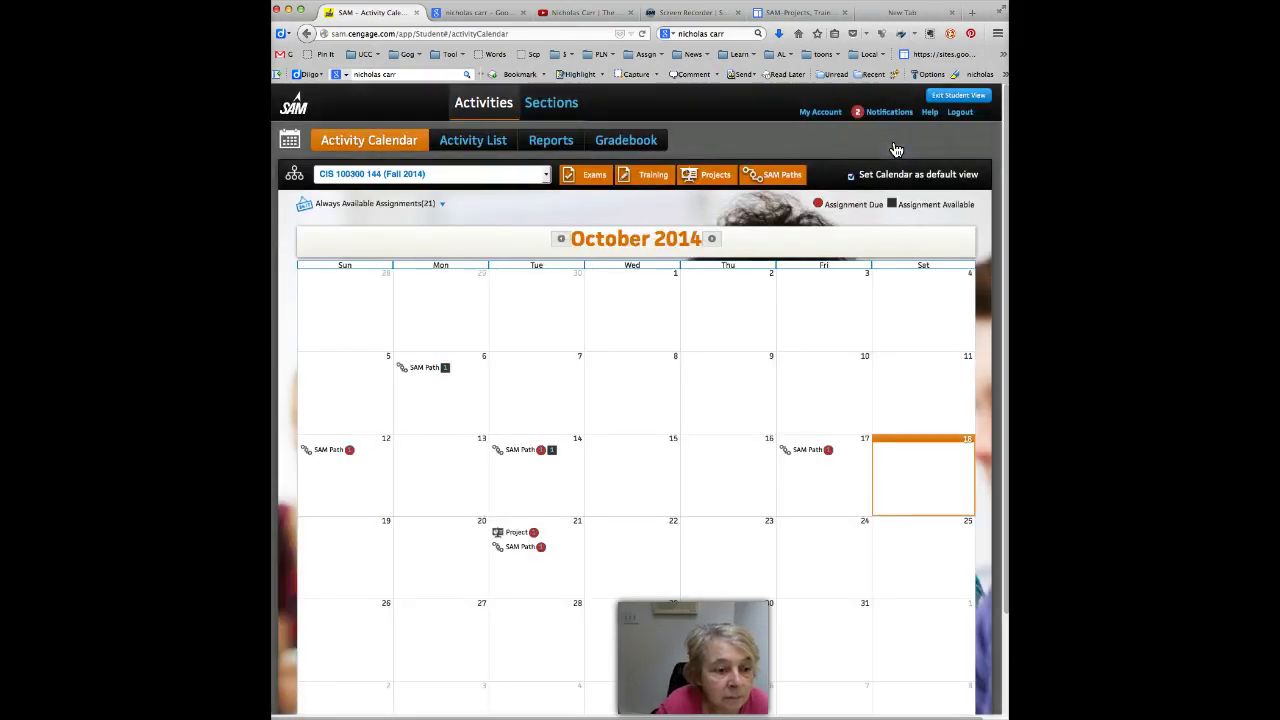
- Download the report for the Excel 2a Project submitted at 1:15PM and open the file ending in Report_2.xlsx from Downloads
click(543, 146)
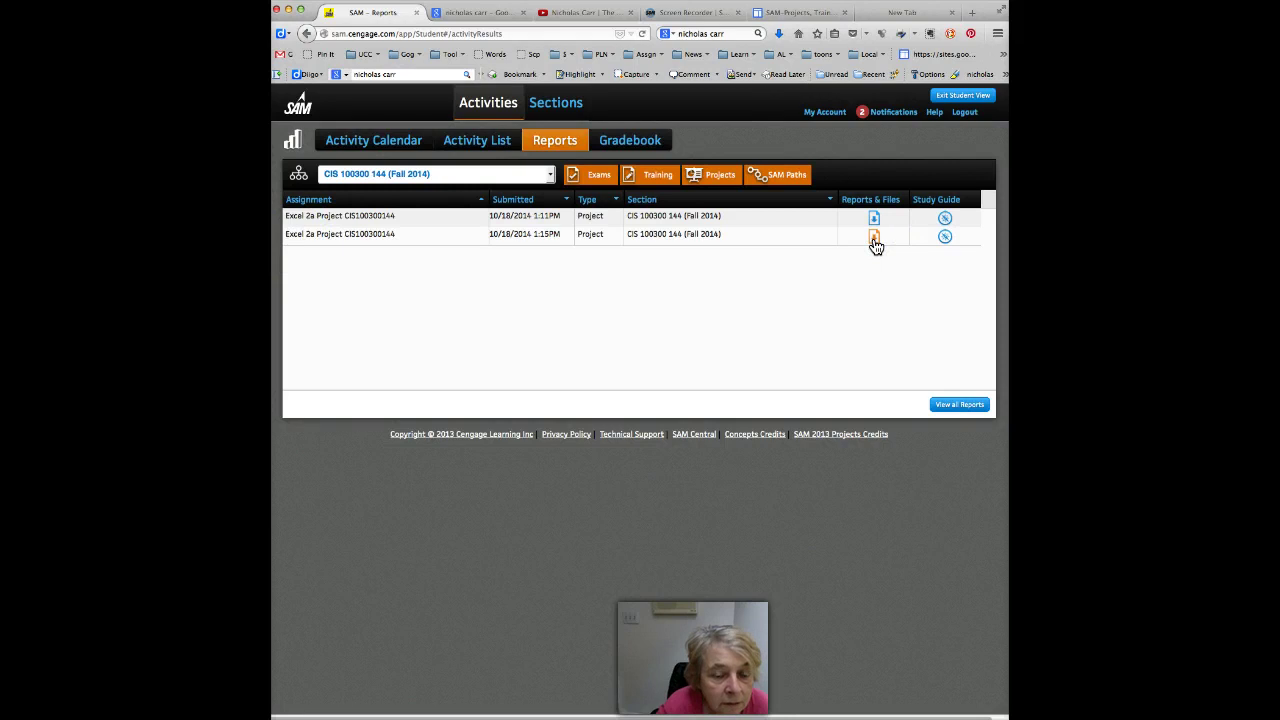
click(874, 238)
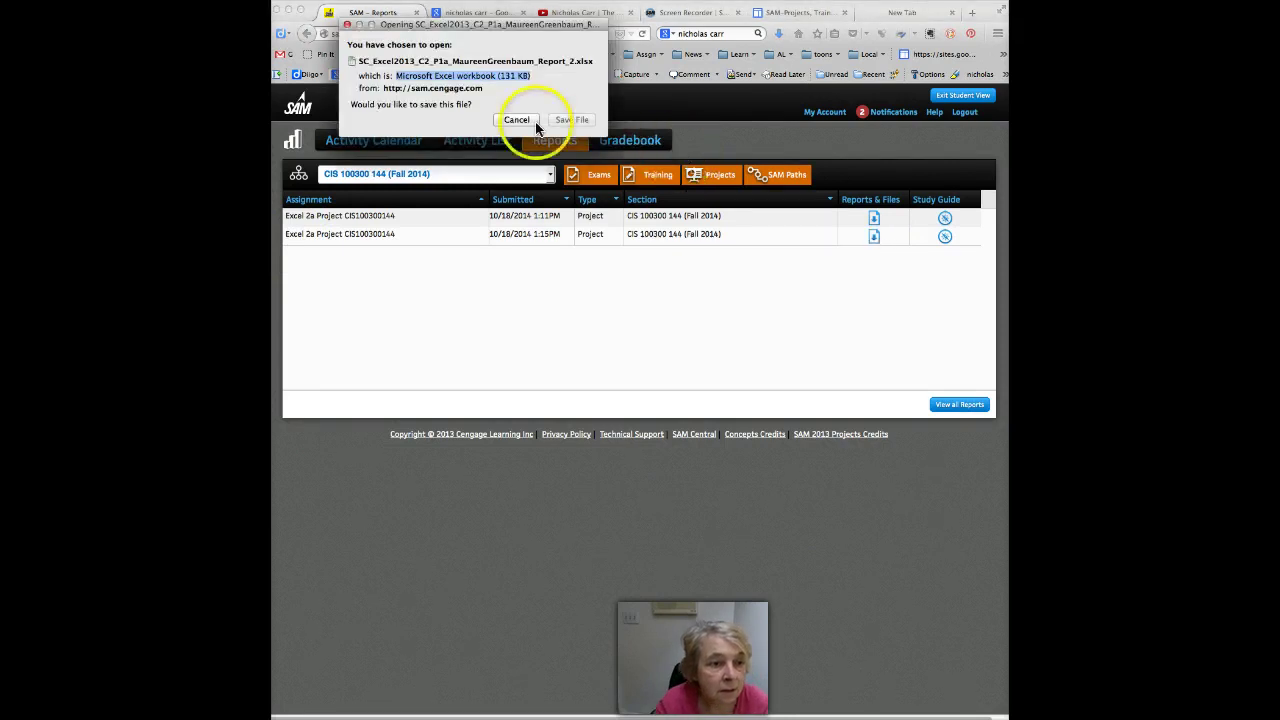
click(560, 119)
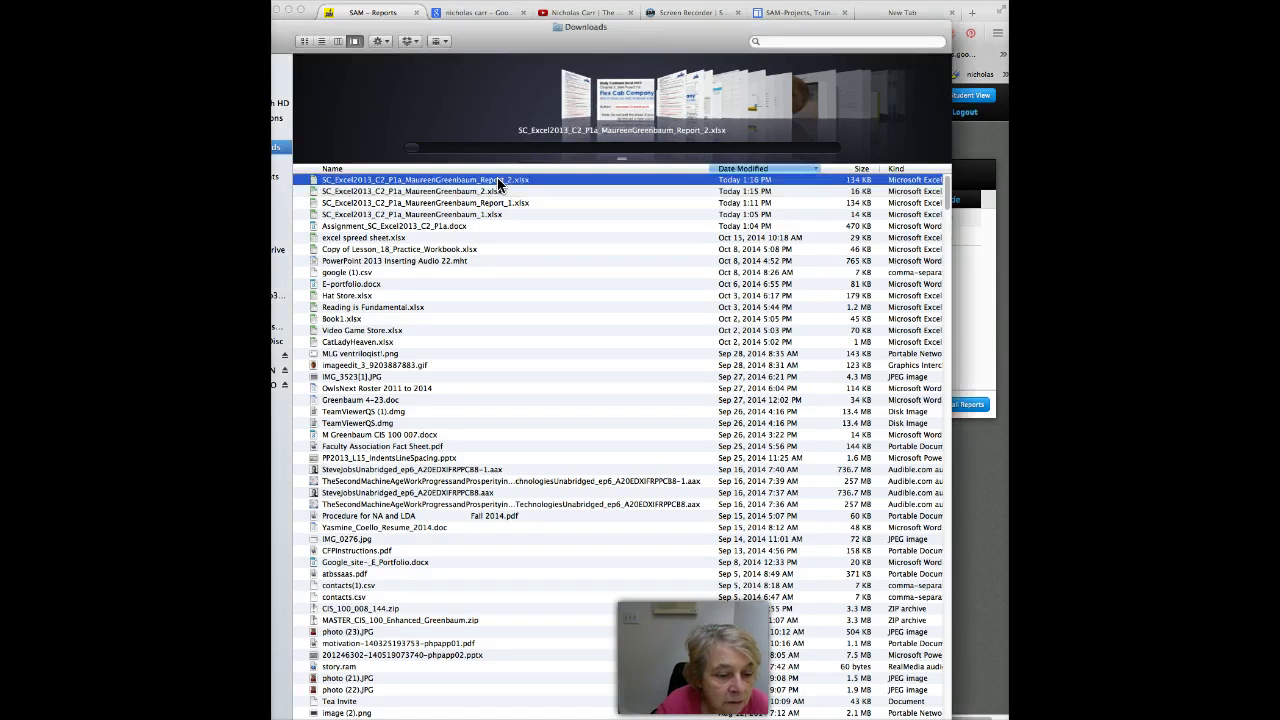
double_click(498, 180)
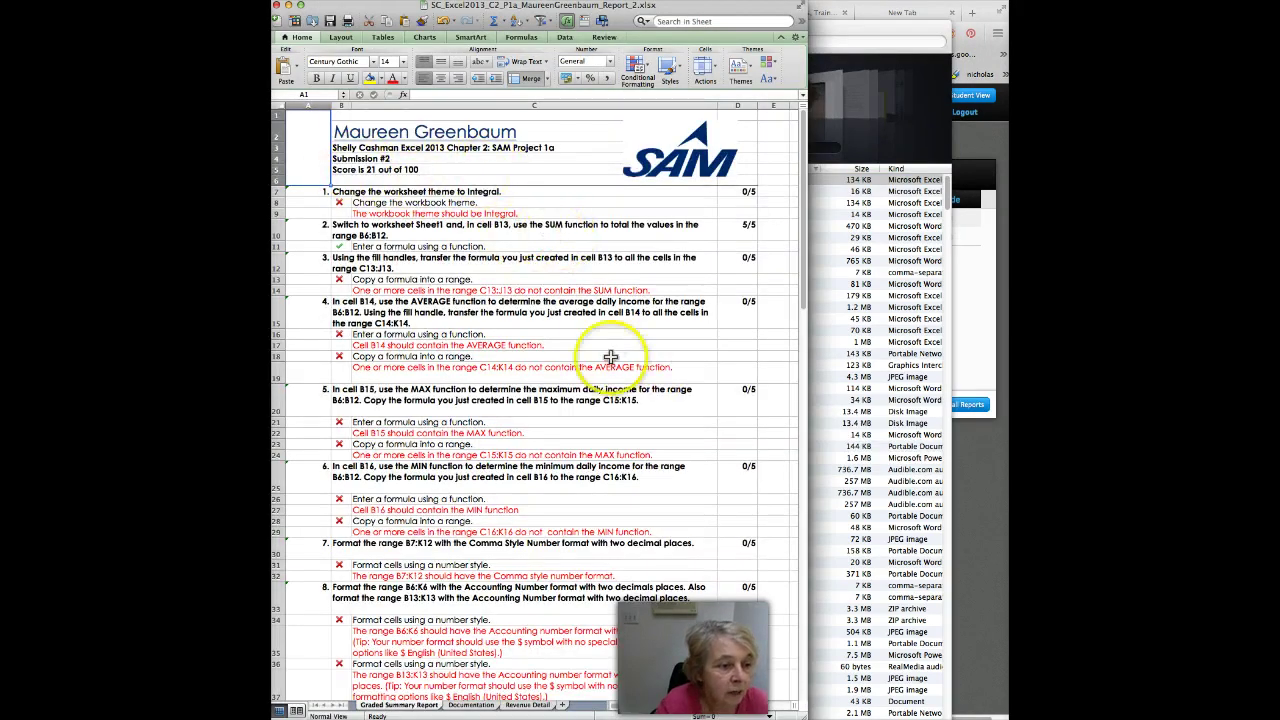
- Review the score and feedback for each project step, through step 19, in the second submission's Graded Summary Report
scroll(424, 340, down, 3)
scroll(424, 340, down, 6)
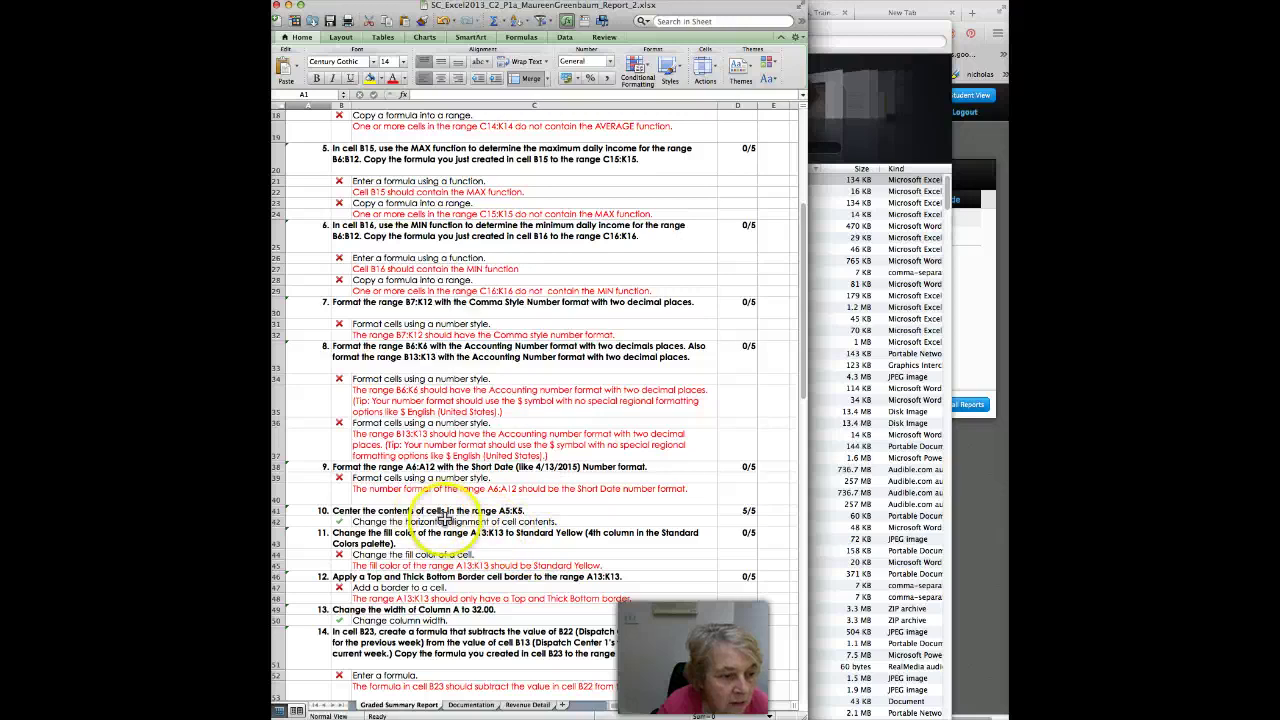
scroll(443, 518, down, 2)
scroll(443, 518, down, 11)
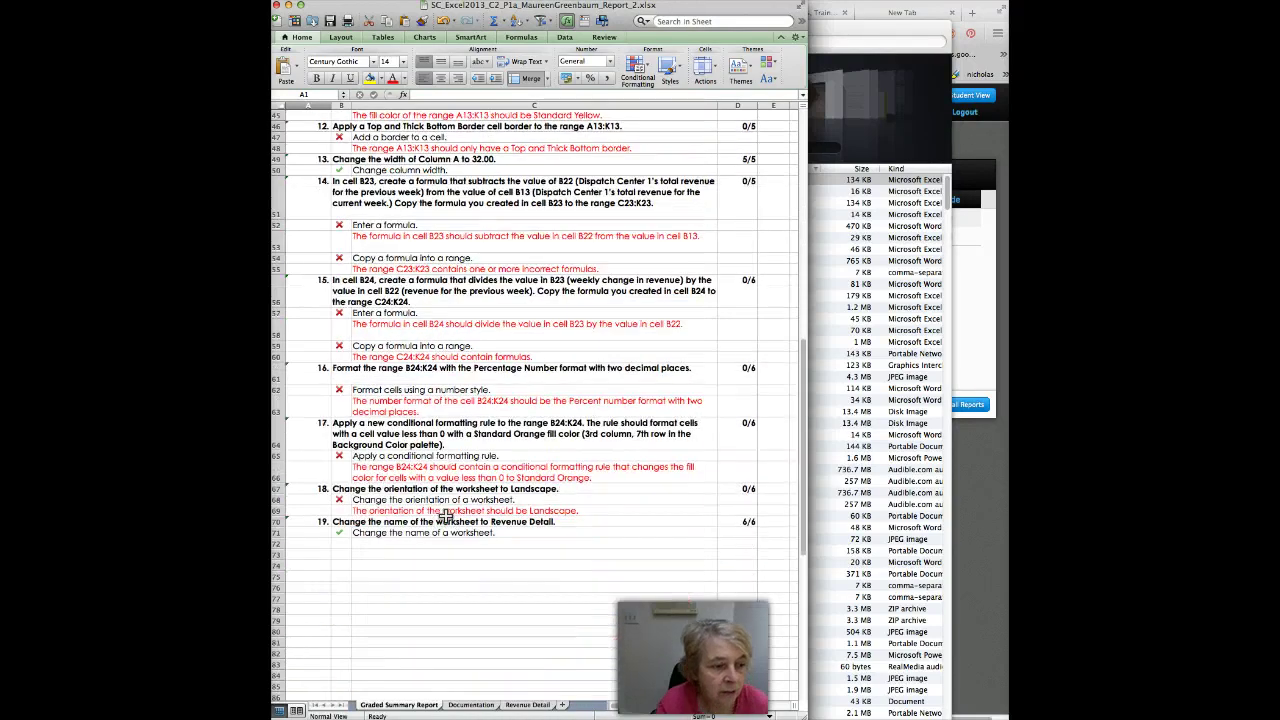